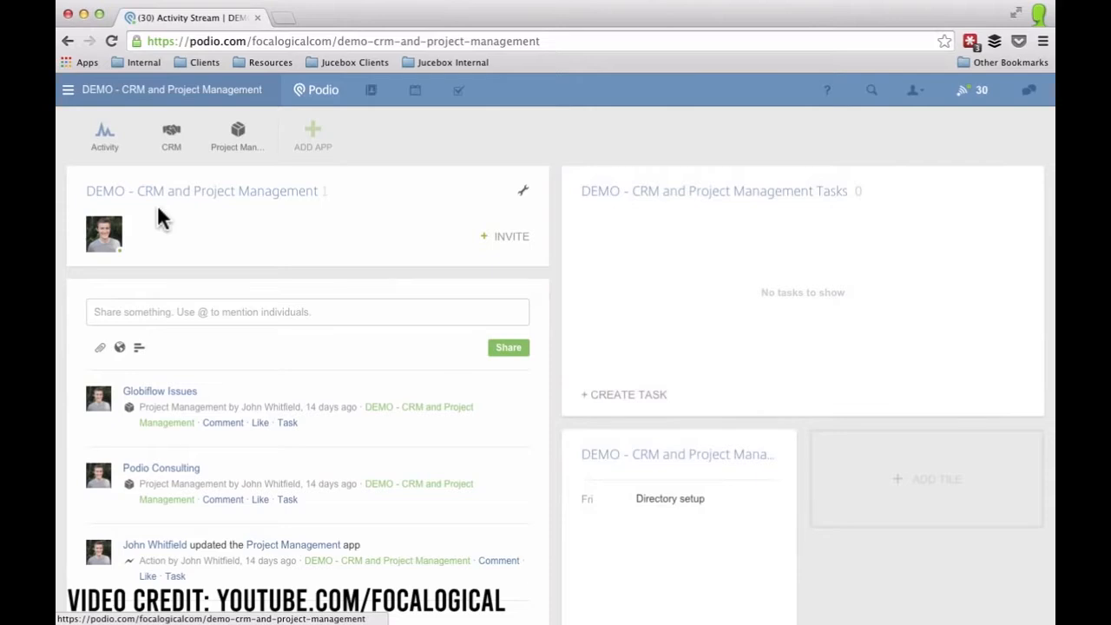
Create an app named Webform, with item name Webform, a notepad icon and Table default view.
click(314, 135)
click(666, 333)
text(Webform)
key(Tab)
text(We)
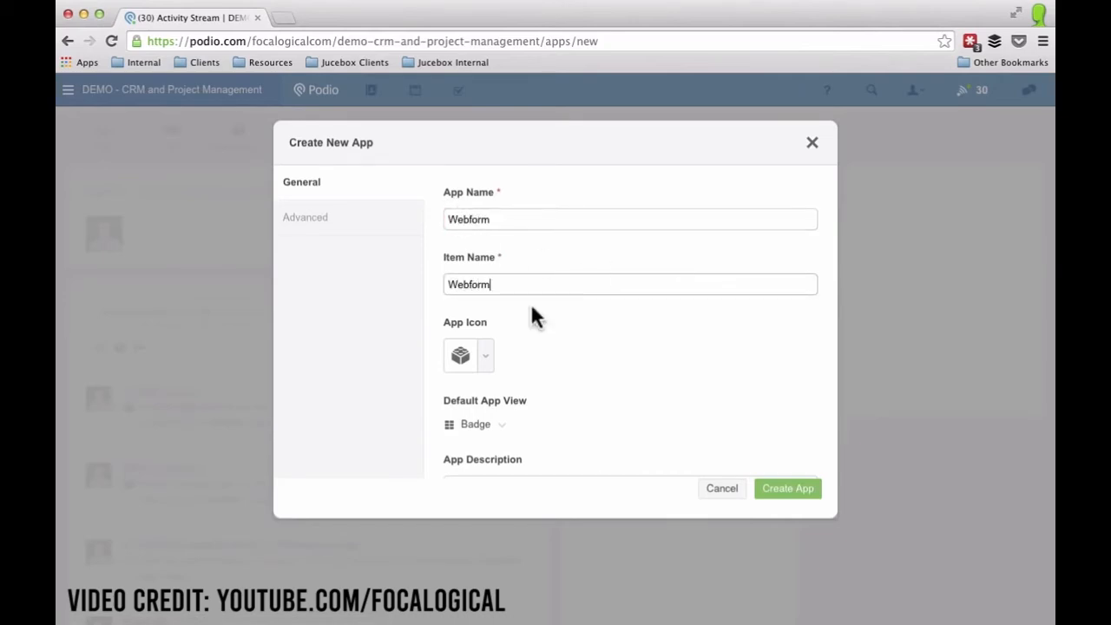
click(486, 360)
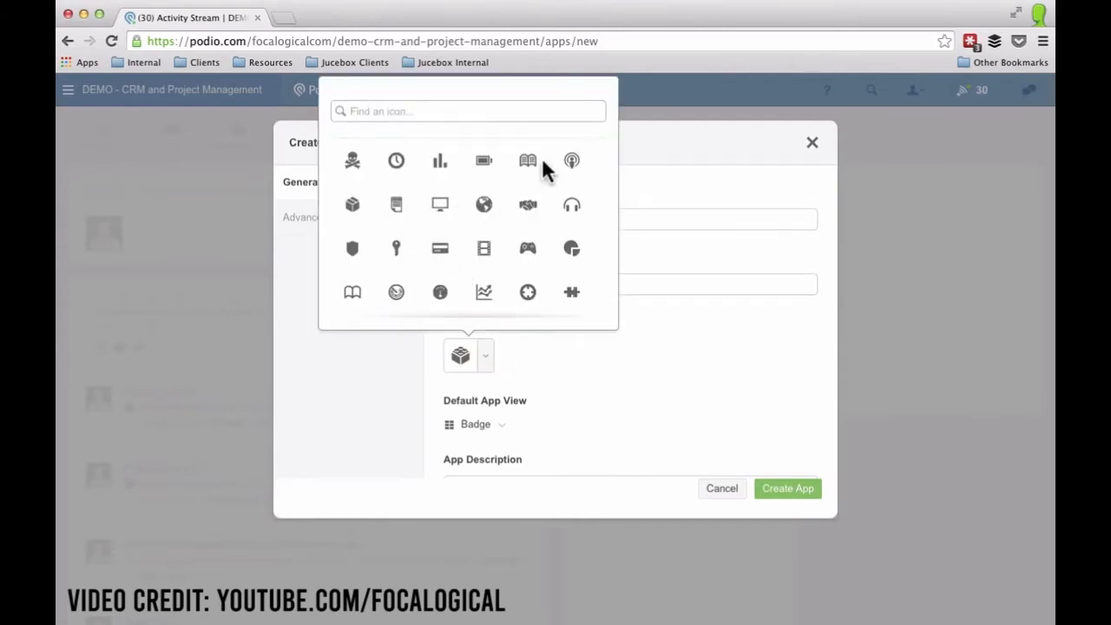
click(398, 208)
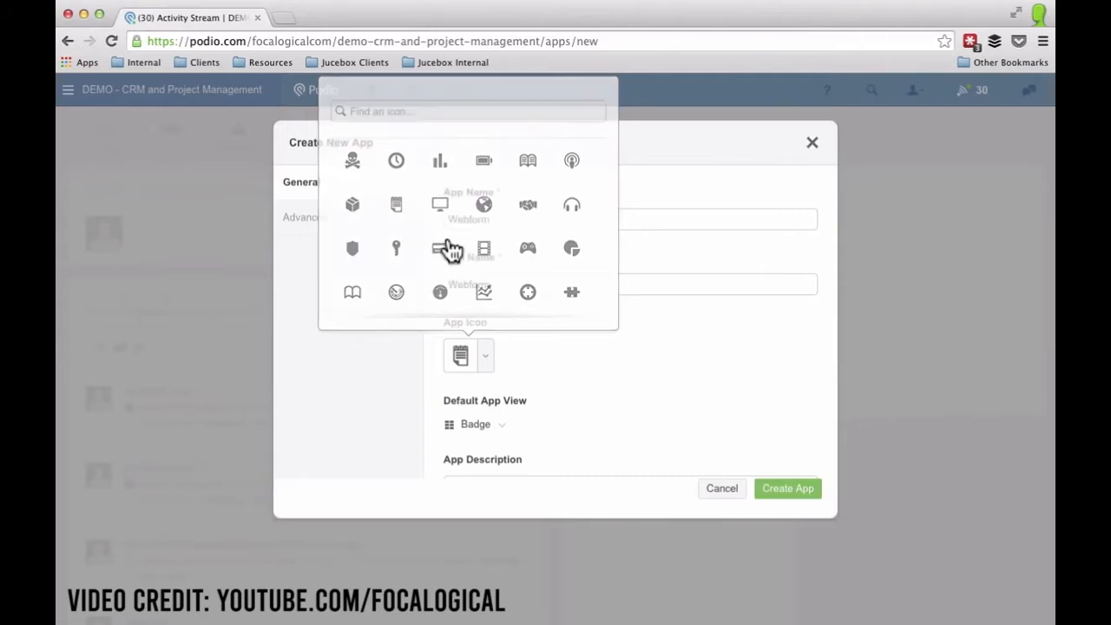
click(504, 426)
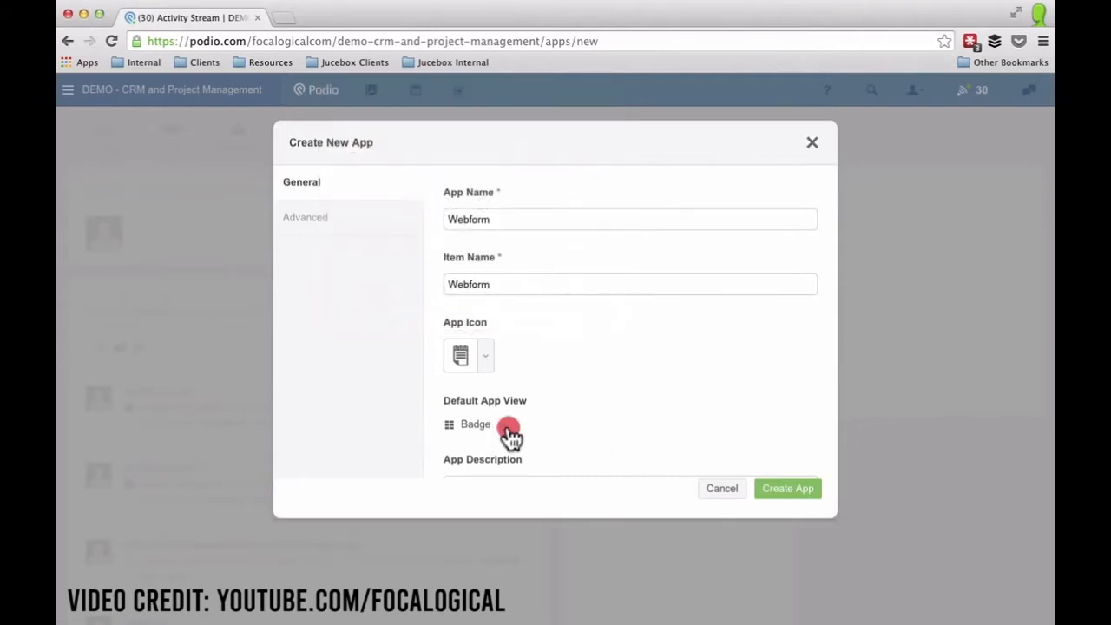
click(539, 484)
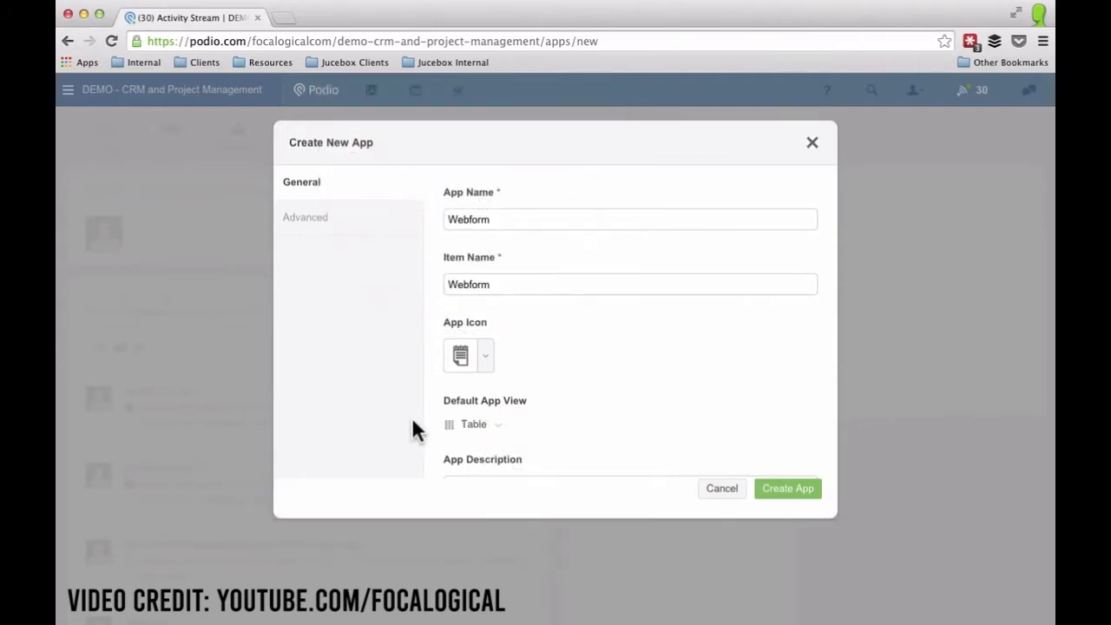
click(781, 493)
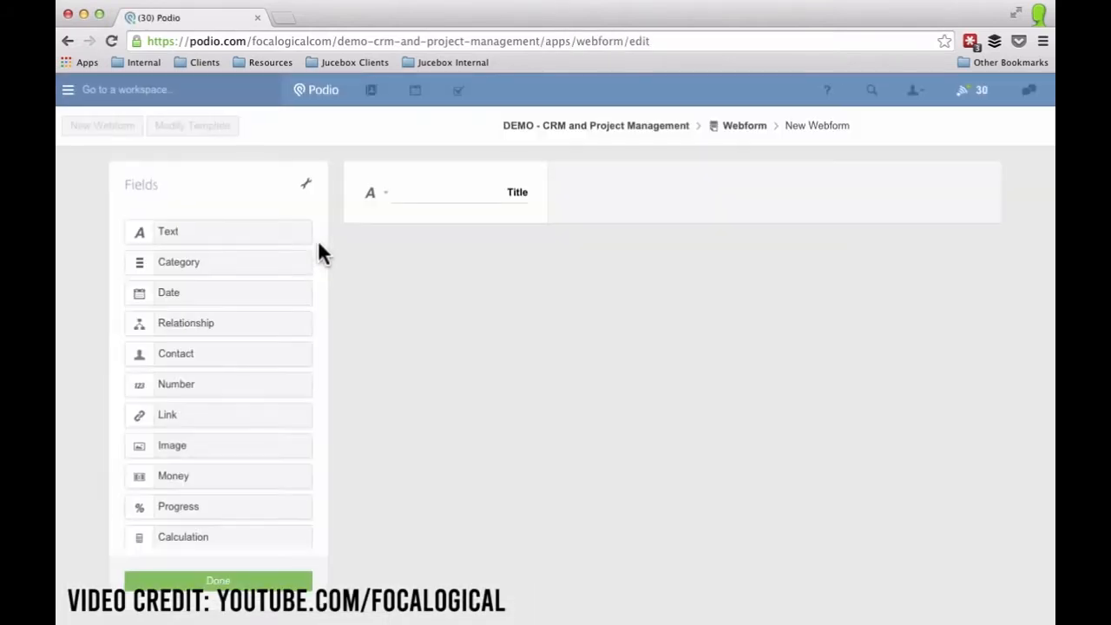
Rename Title to Full Name and add Email Address, Phone Number and How can we help? text fields.
double_click(518, 193)
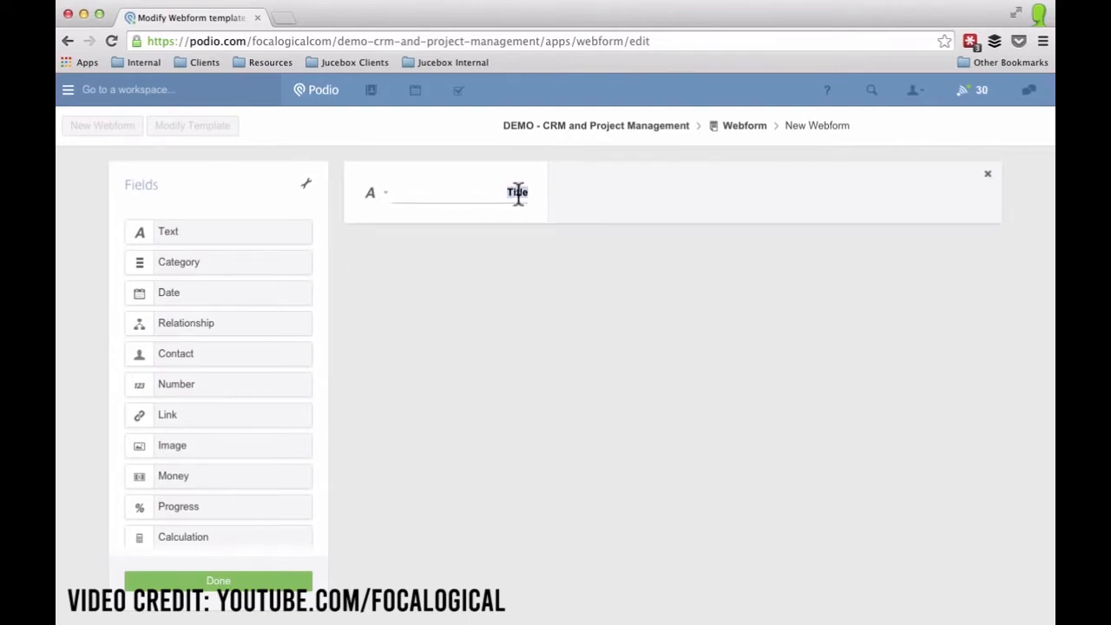
text(Full Name)
drag(199, 235, 466, 263)
double_click(469, 264)
text(Email Address)
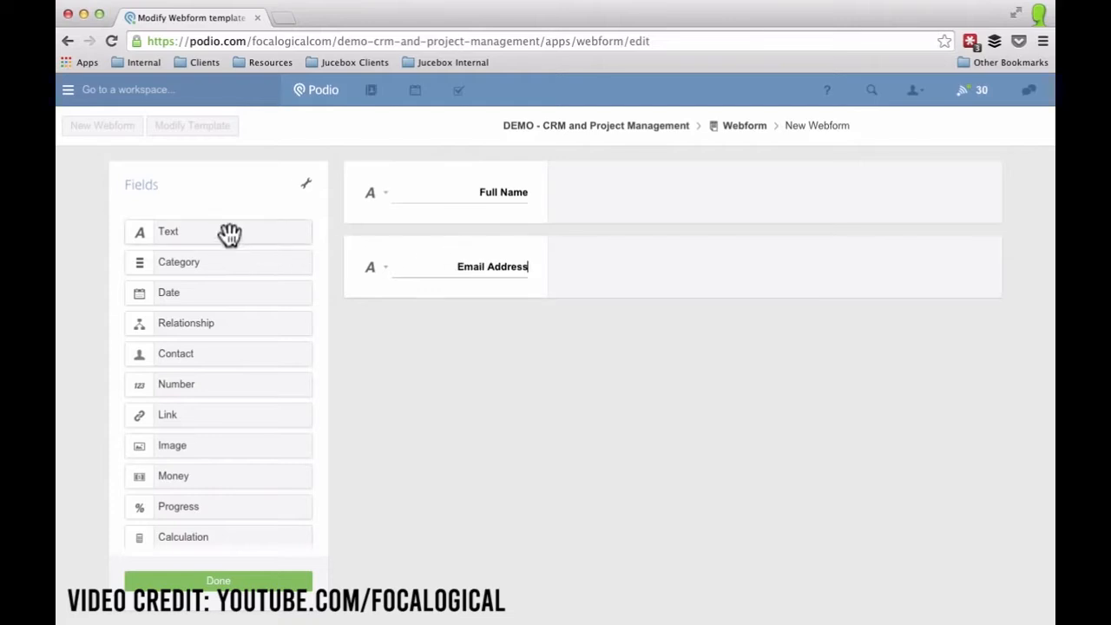
drag(228, 235, 414, 322)
click(492, 336)
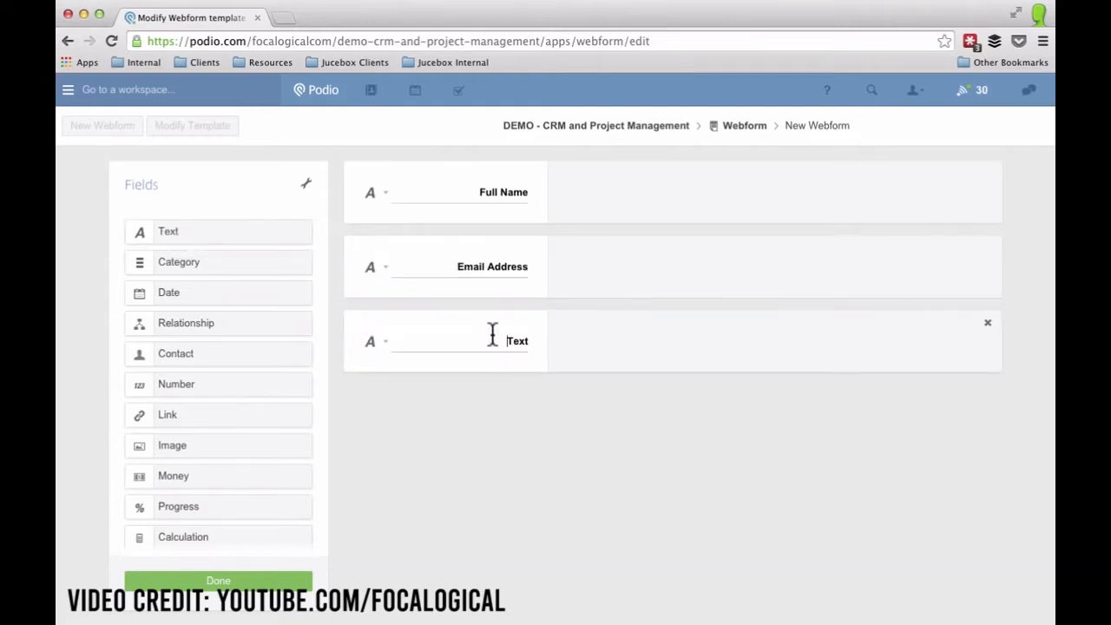
text(Phone Number)
drag(199, 231, 434, 417)
text(How can we h)
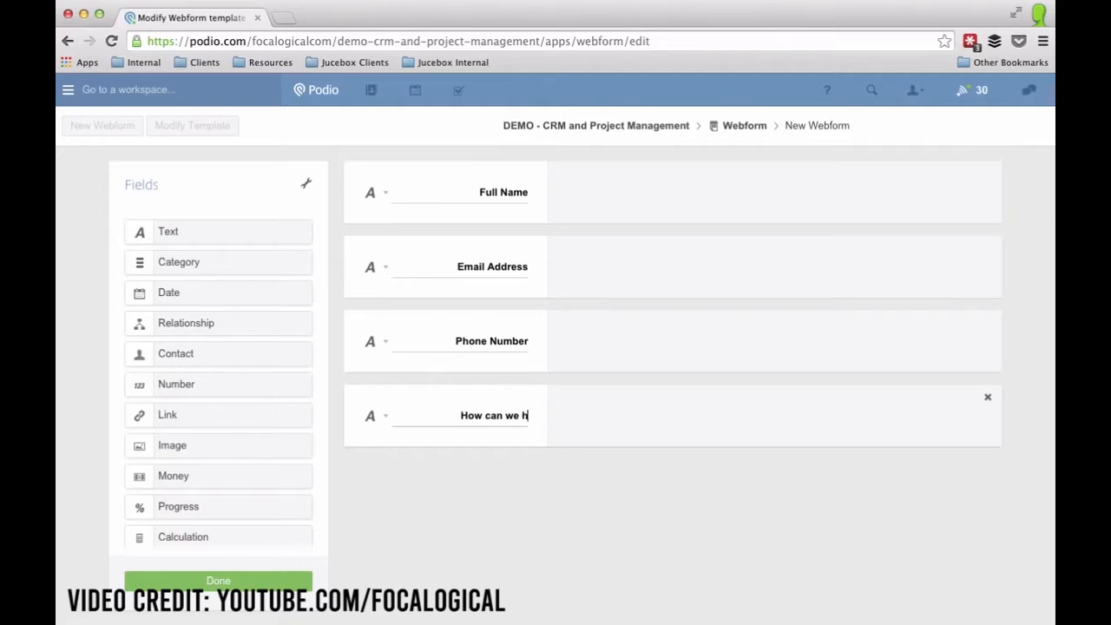
text(elp?)
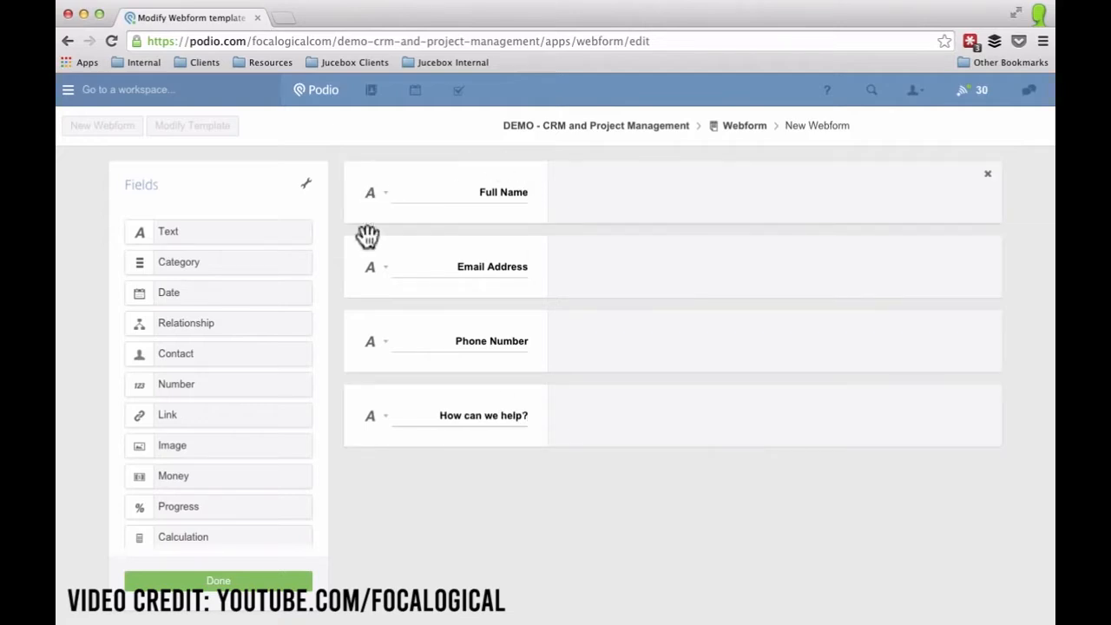
Mark Full Name, Email Address, Phone Number and How can we help? as required fields.
click(371, 197)
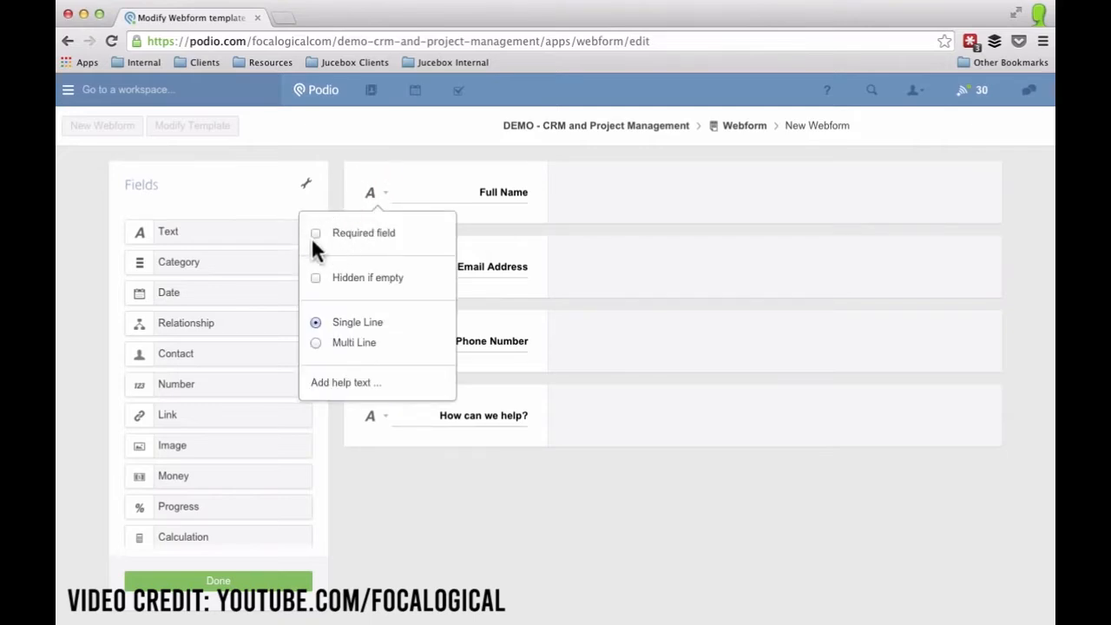
click(316, 234)
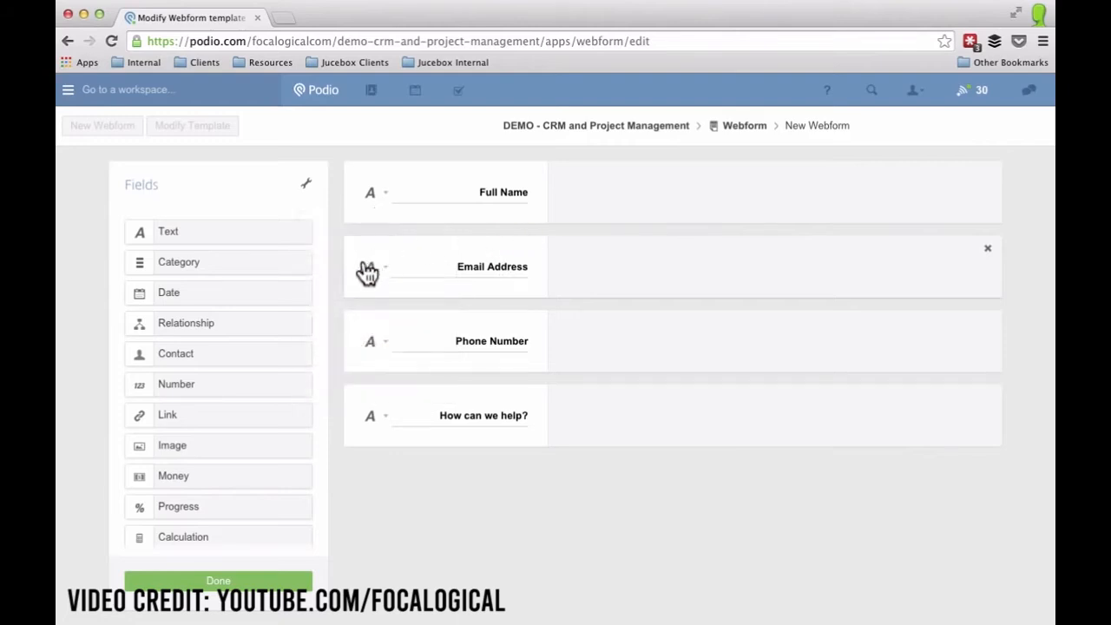
click(370, 271)
click(316, 309)
click(379, 344)
click(315, 471)
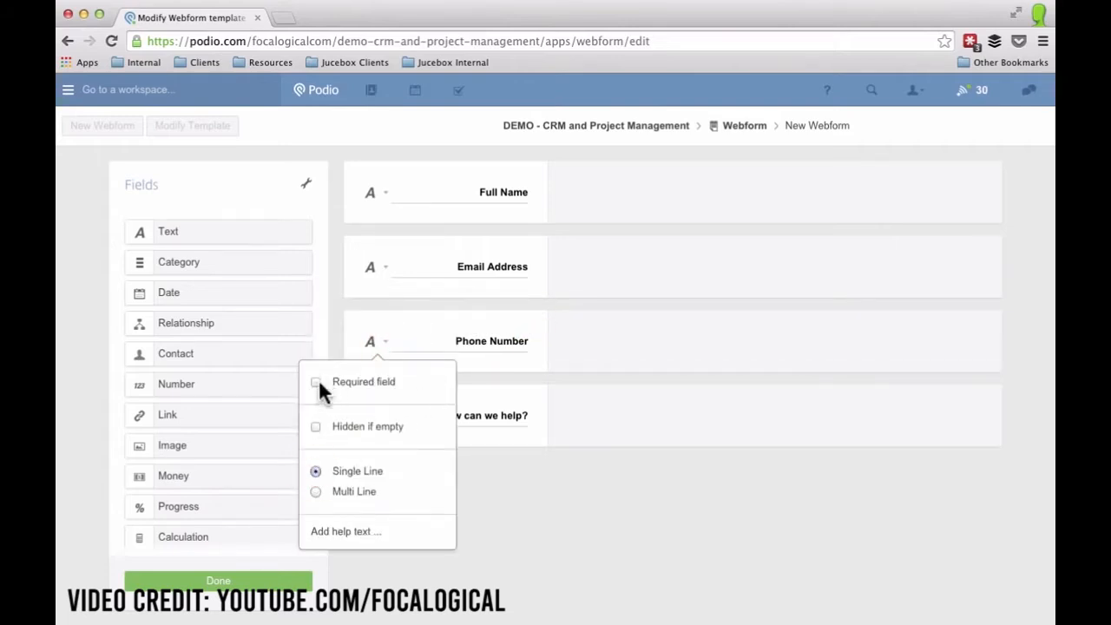
click(316, 381)
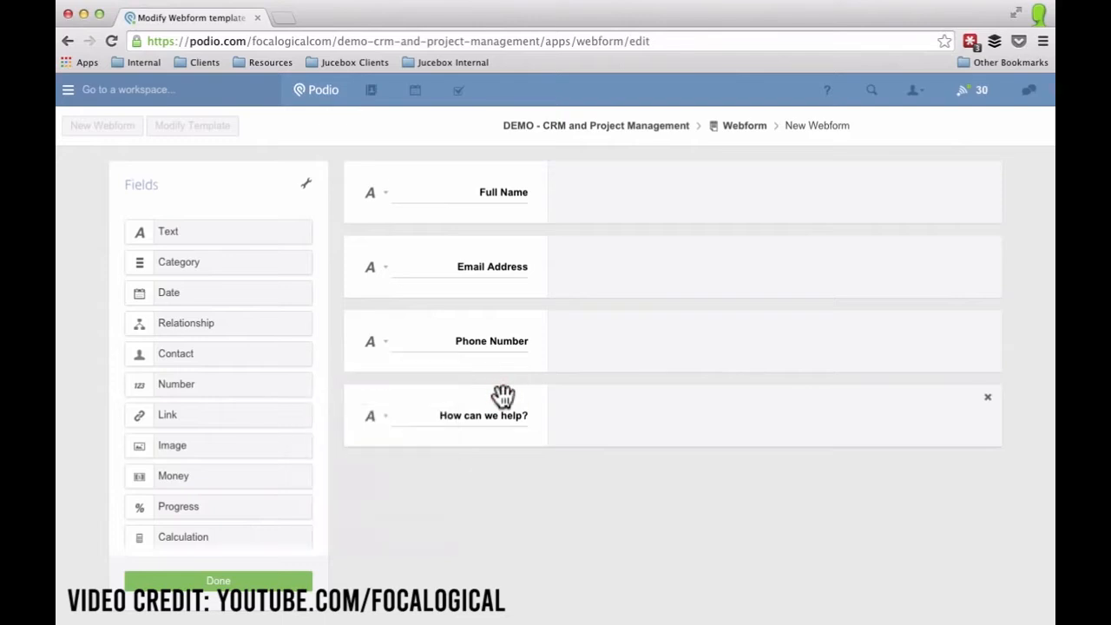
click(383, 421)
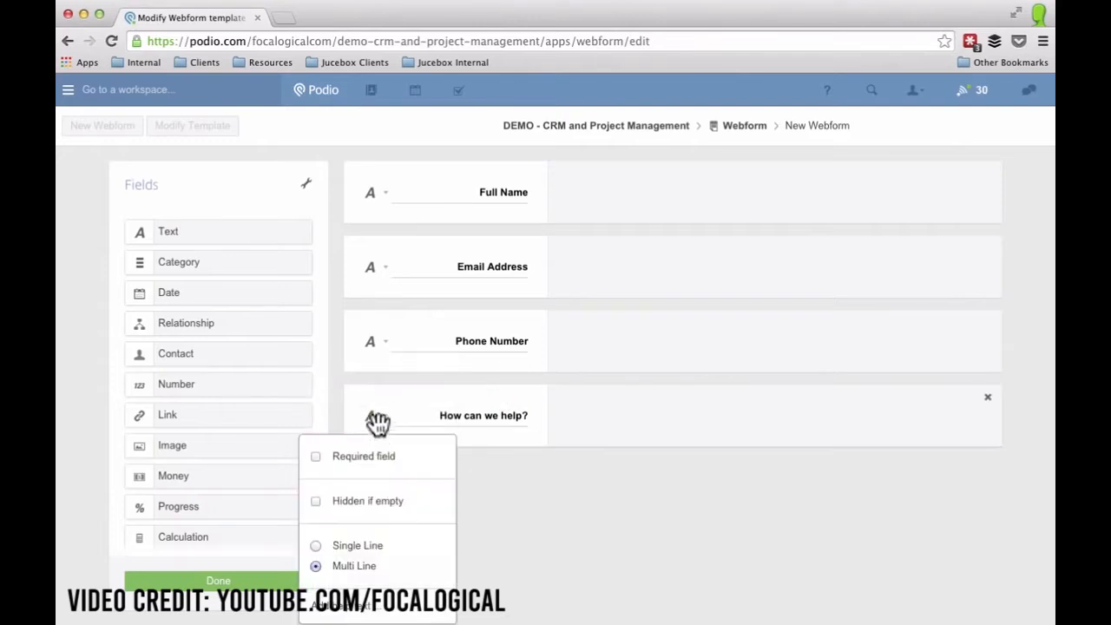
click(315, 546)
Make How can we help? single-line with help text 'What services or products are you interested in?'.
click(316, 458)
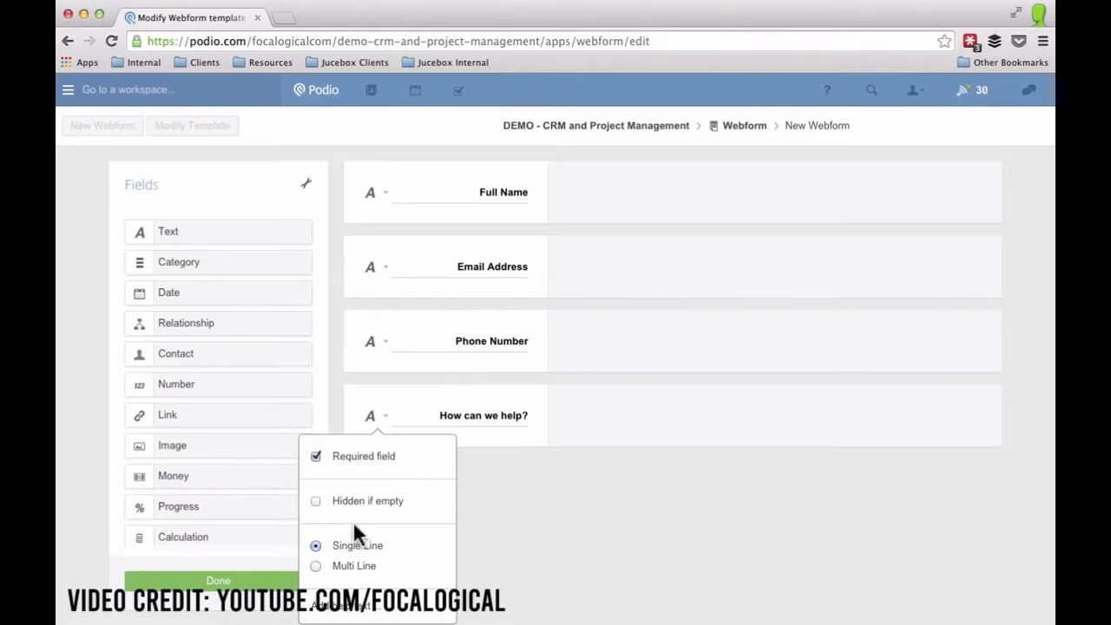
click(356, 606)
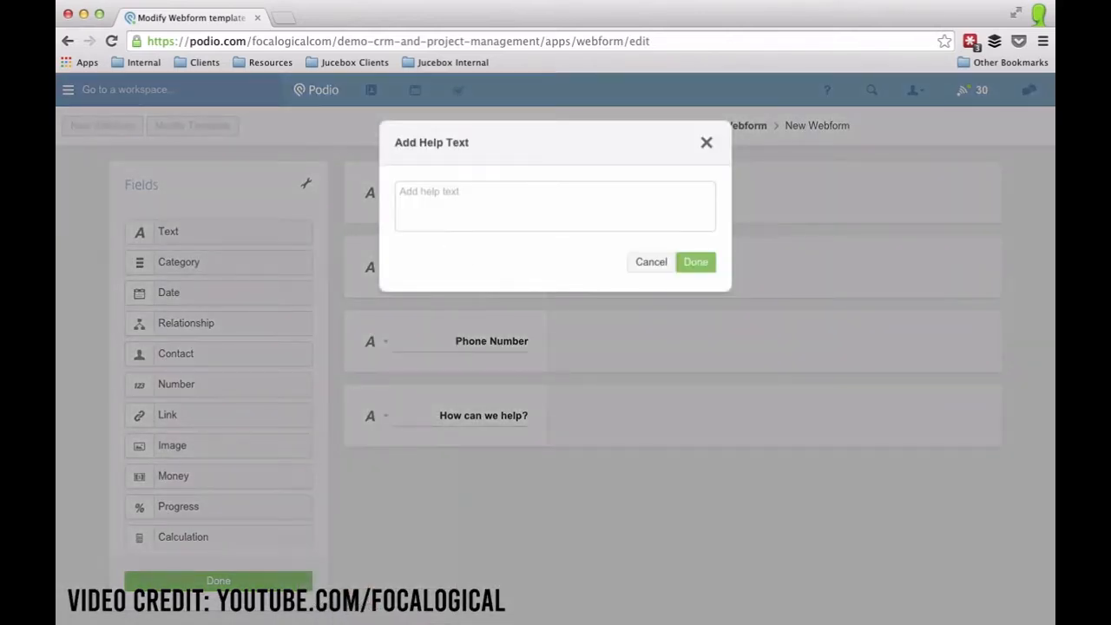
click(463, 193)
text(Wh)
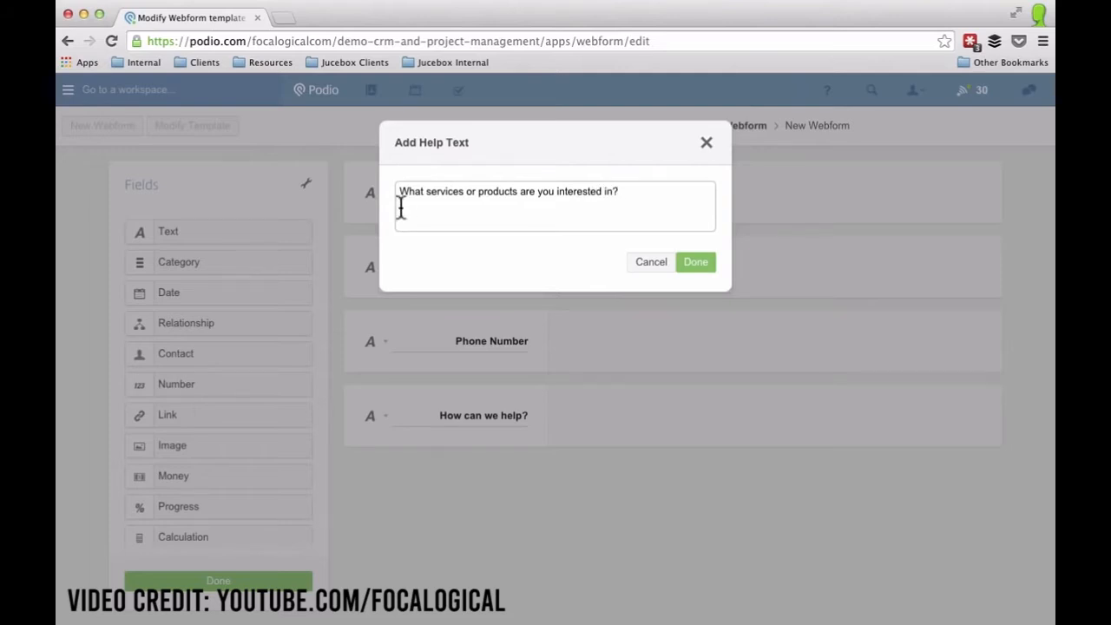
click(691, 264)
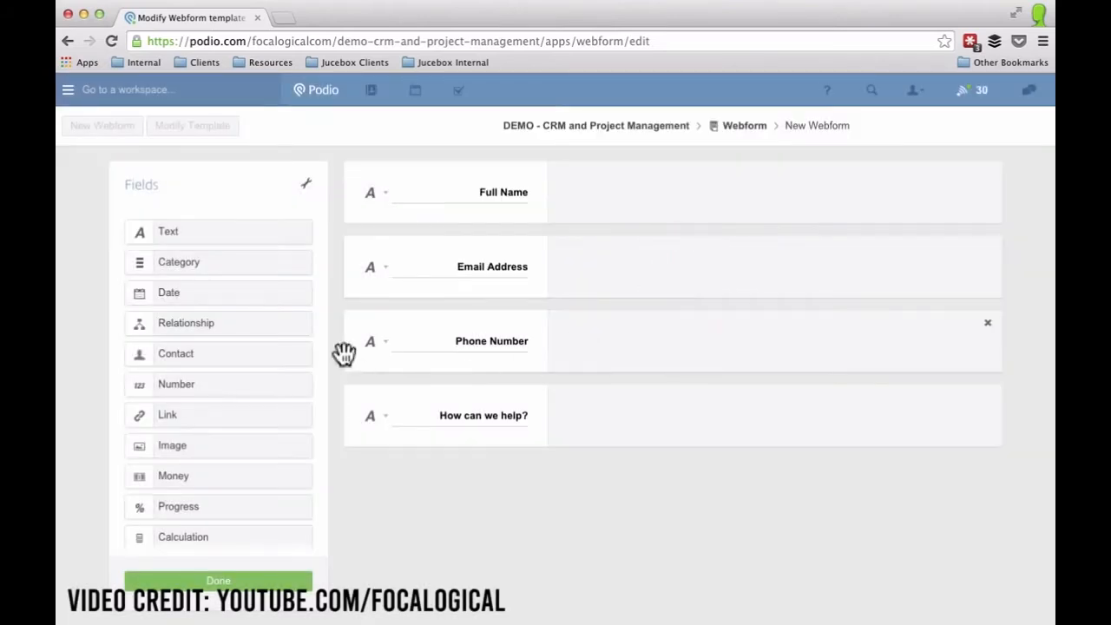
Save the four-field template and open the Webform app's web form generator.
click(212, 592)
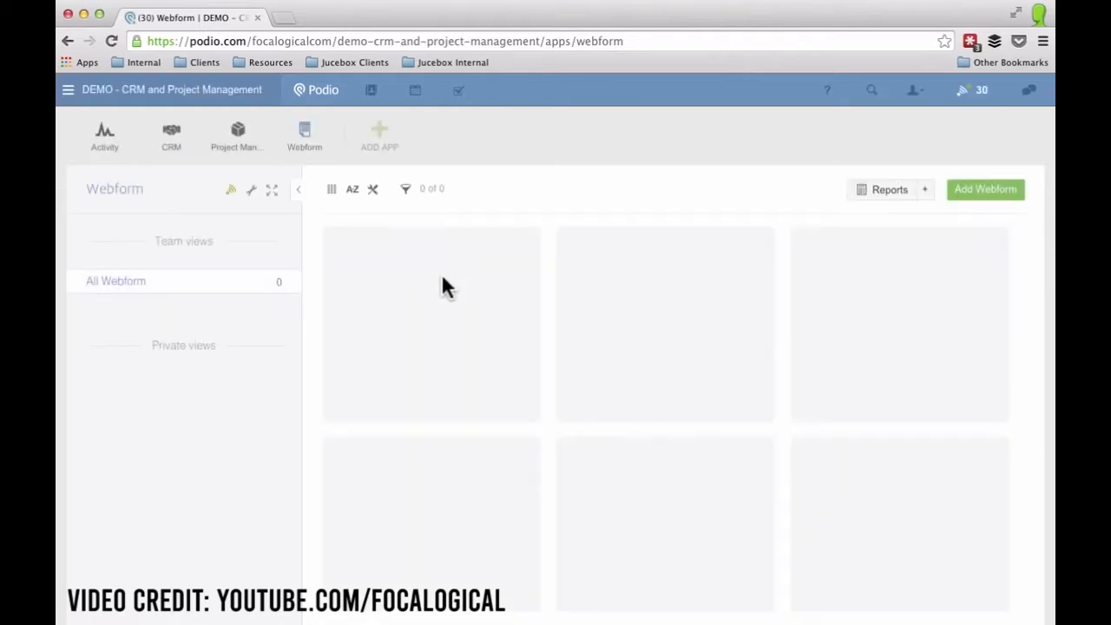
click(301, 194)
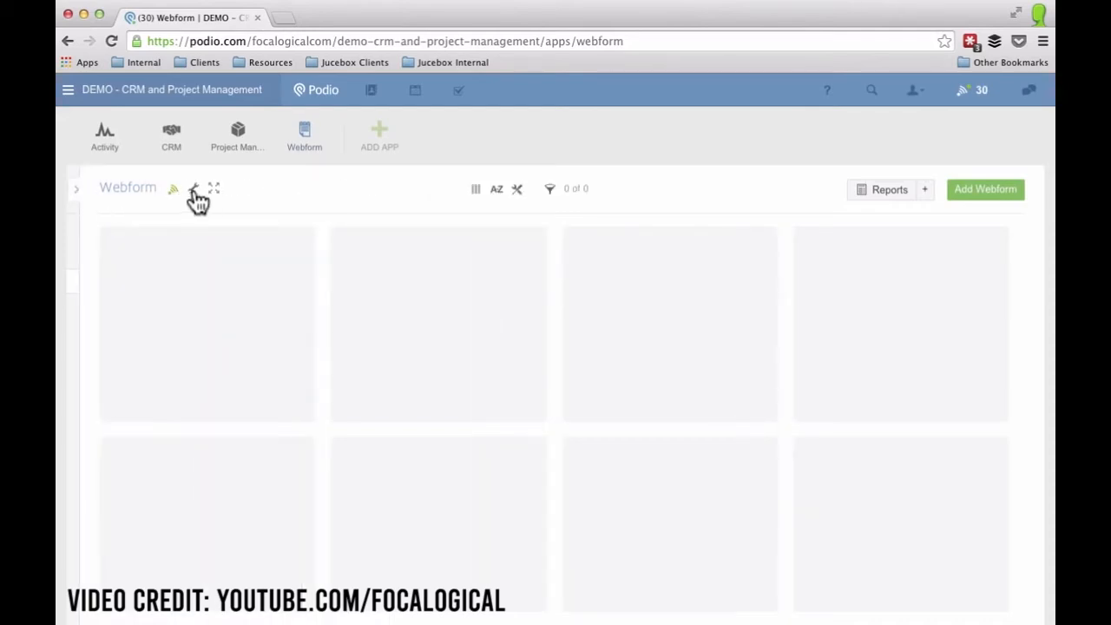
click(194, 189)
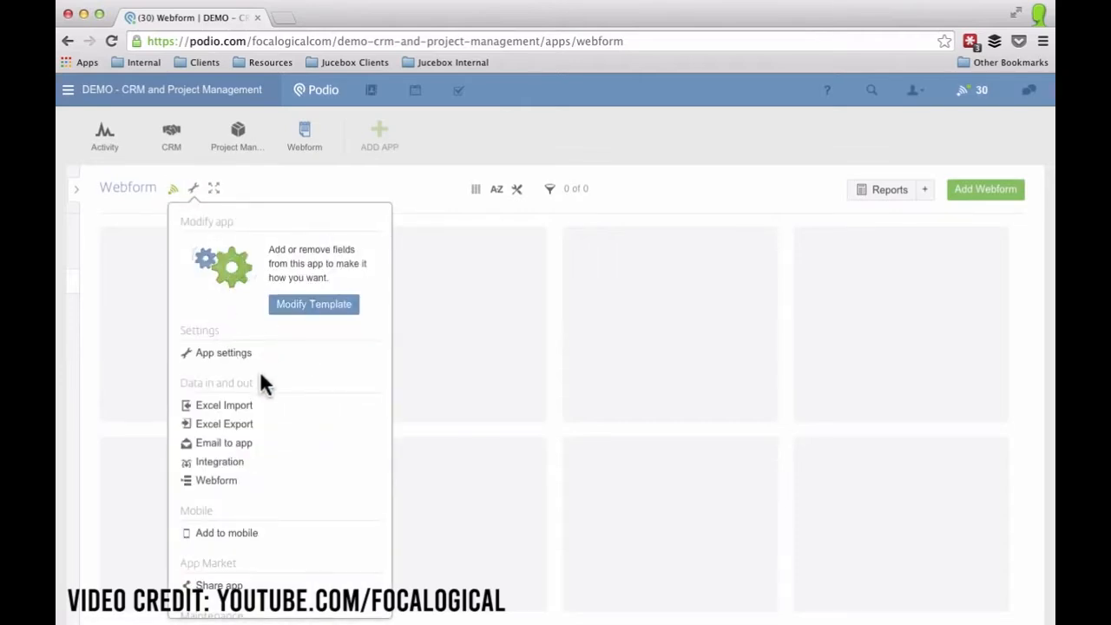
scroll(260, 374, down, 2)
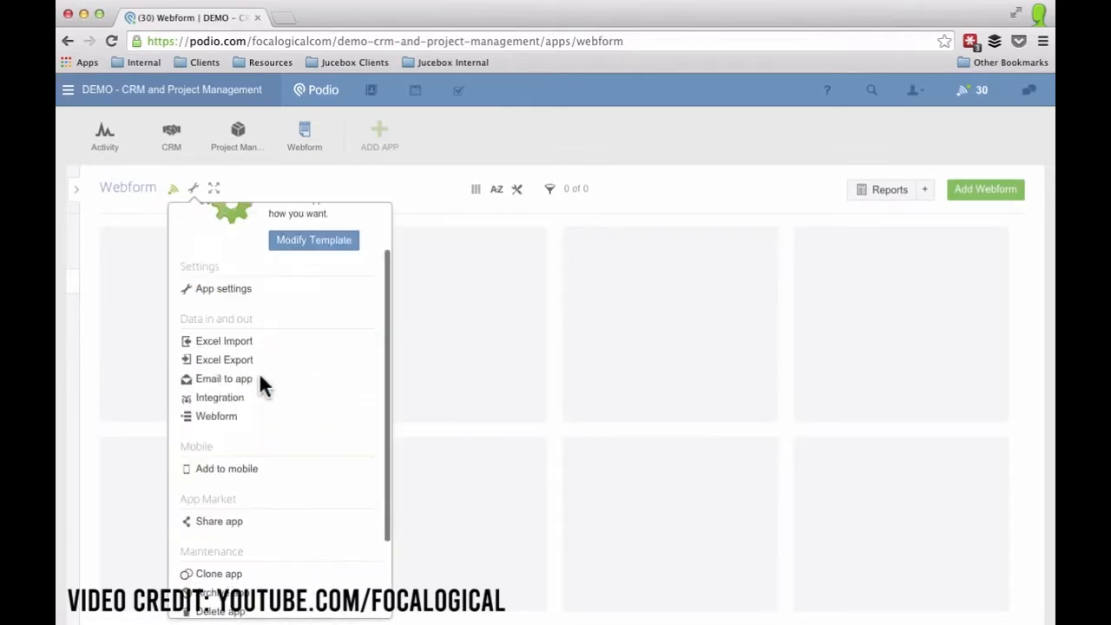
click(215, 418)
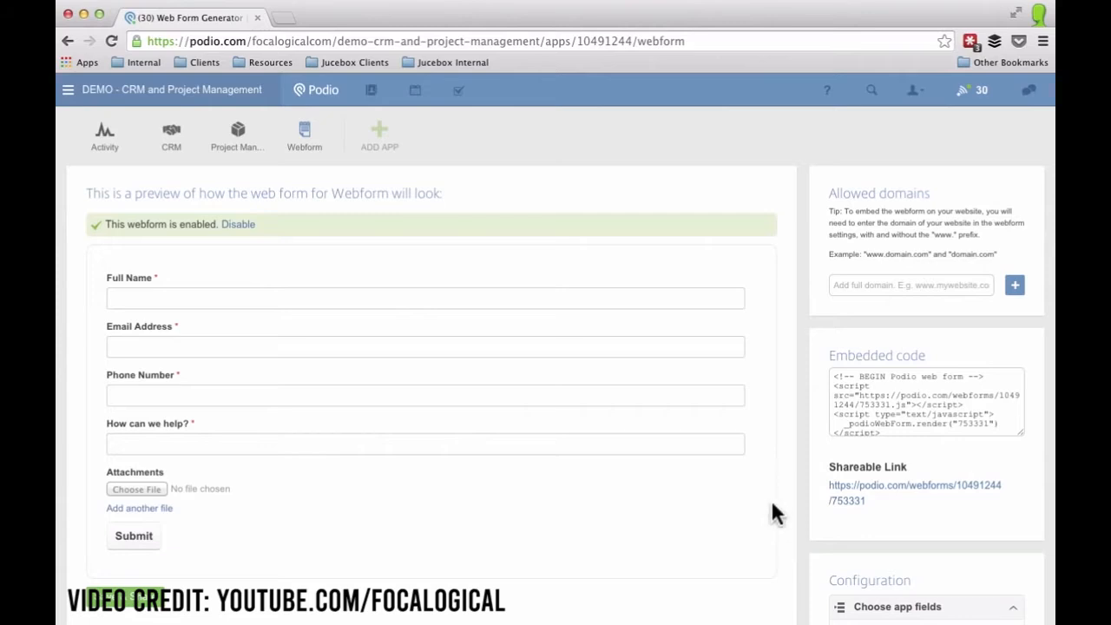
Set the web form title to 'Contact us!' and enter a form description.
scroll(910, 513, down, 4)
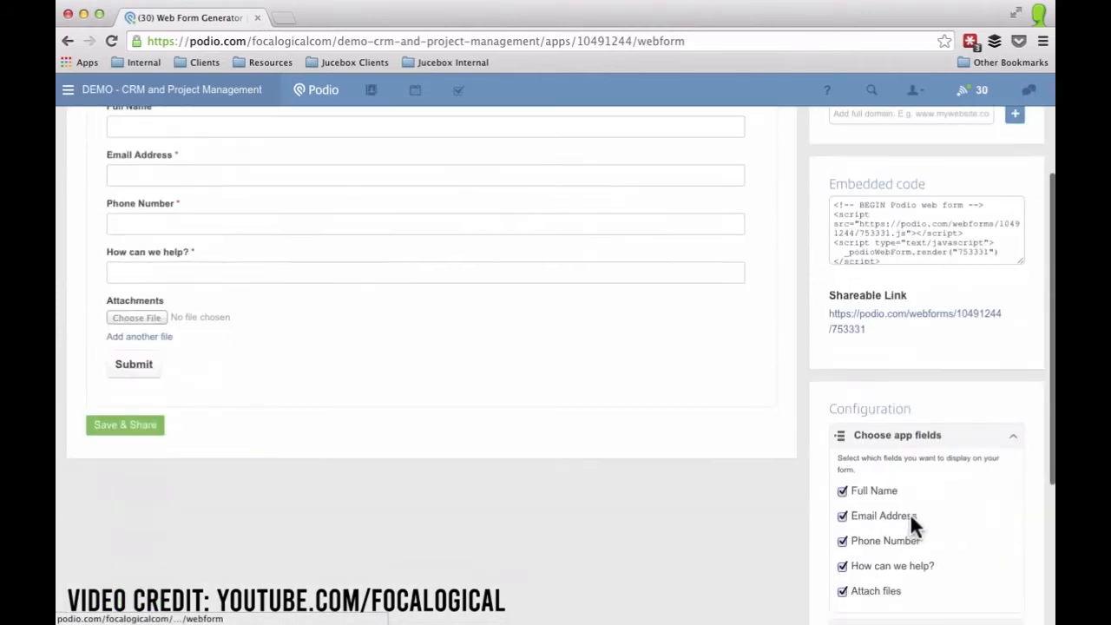
scroll(912, 521, down, 3)
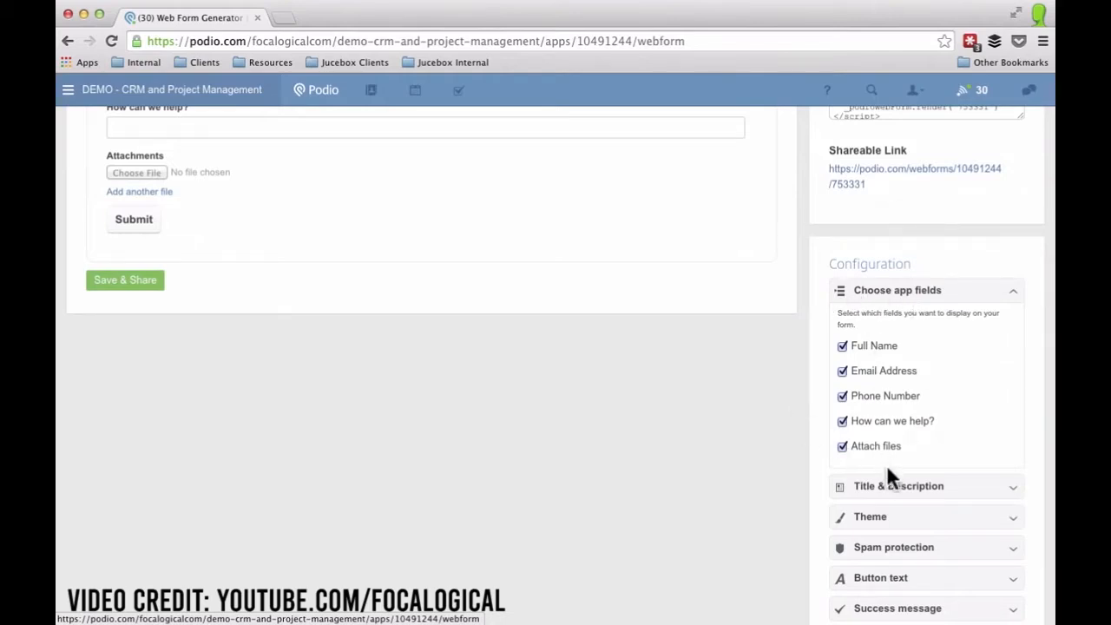
click(900, 489)
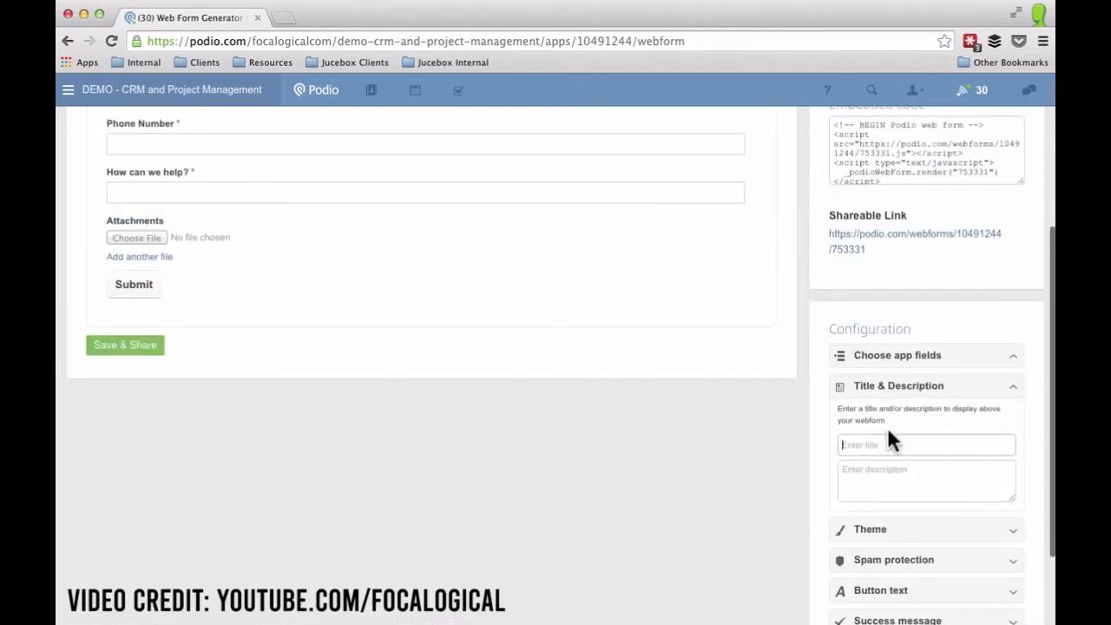
text(Contact us!)
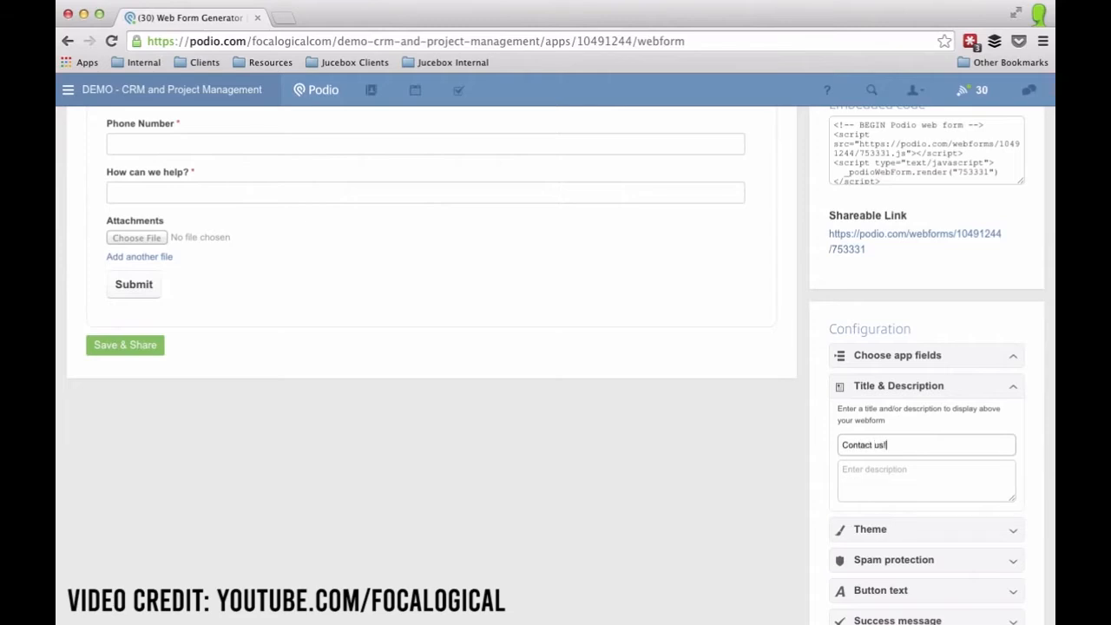
key(Tab)
text(Fi)
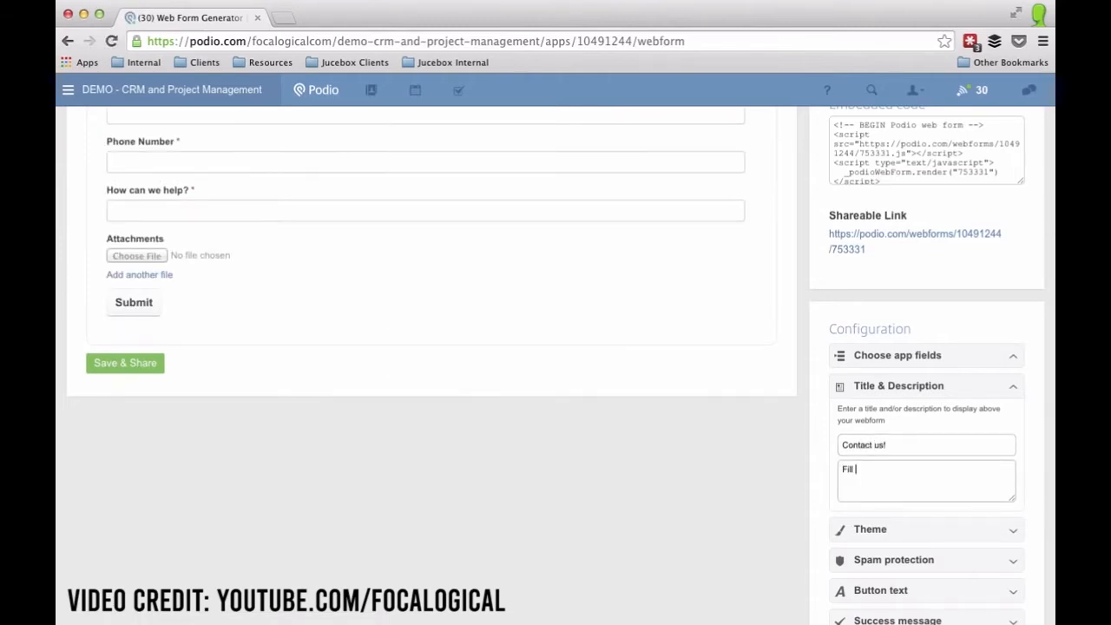
Review theme, spam protection and submit-button settings, then add the thank-you success message.
click(899, 531)
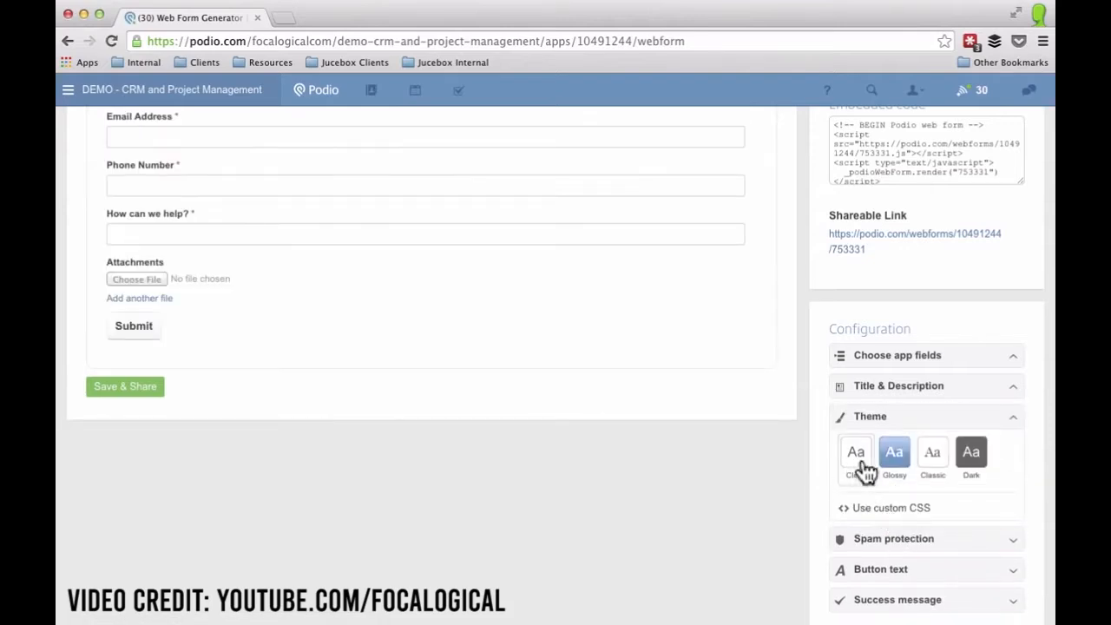
click(869, 541)
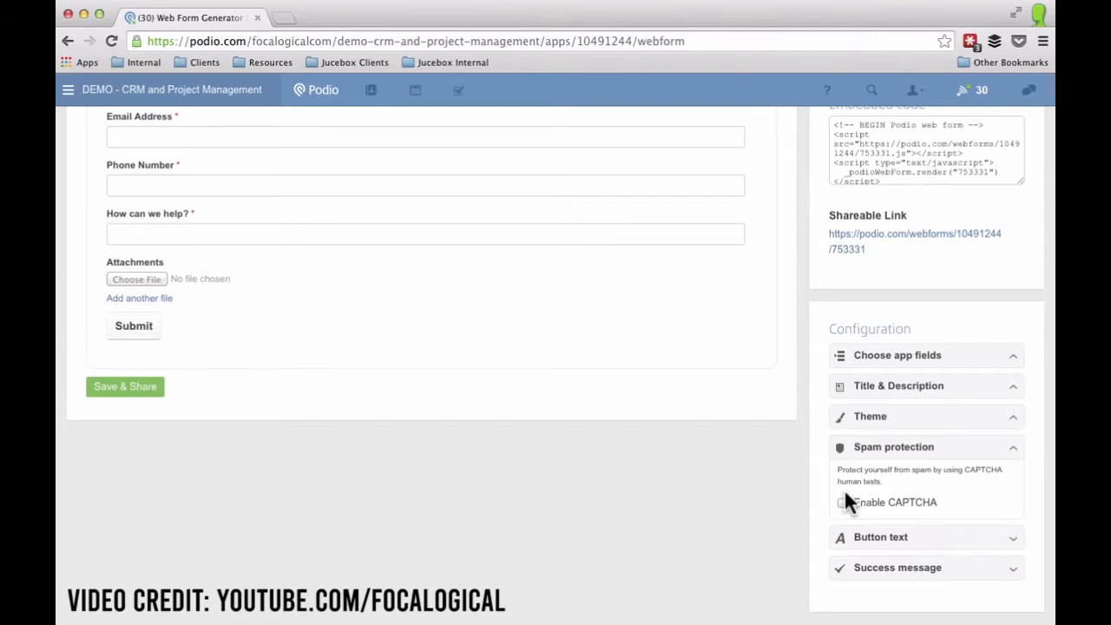
click(864, 538)
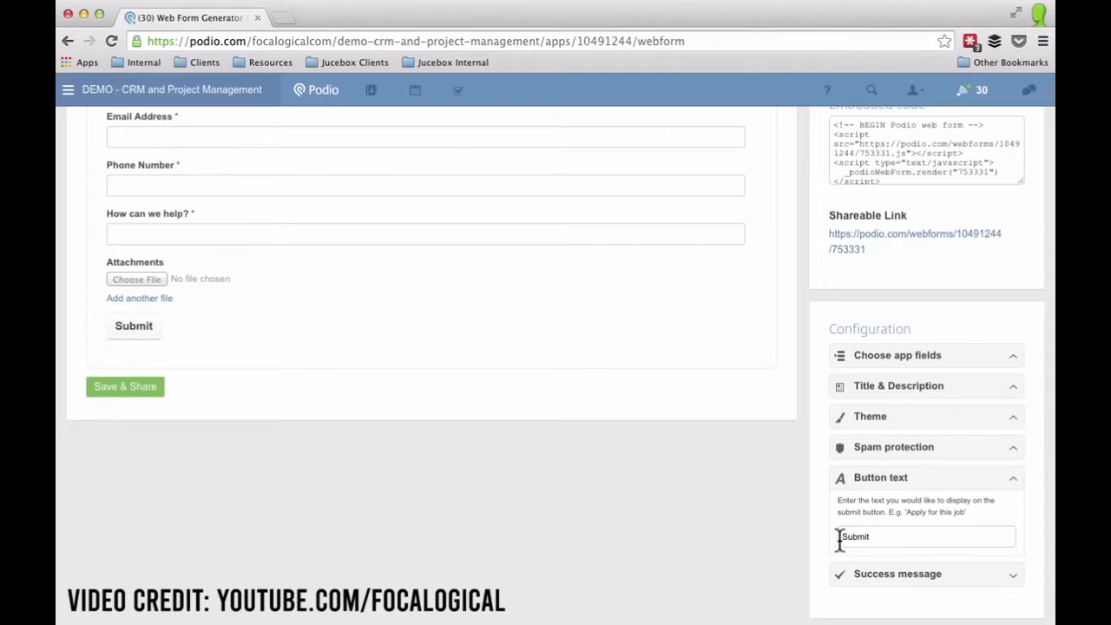
click(892, 577)
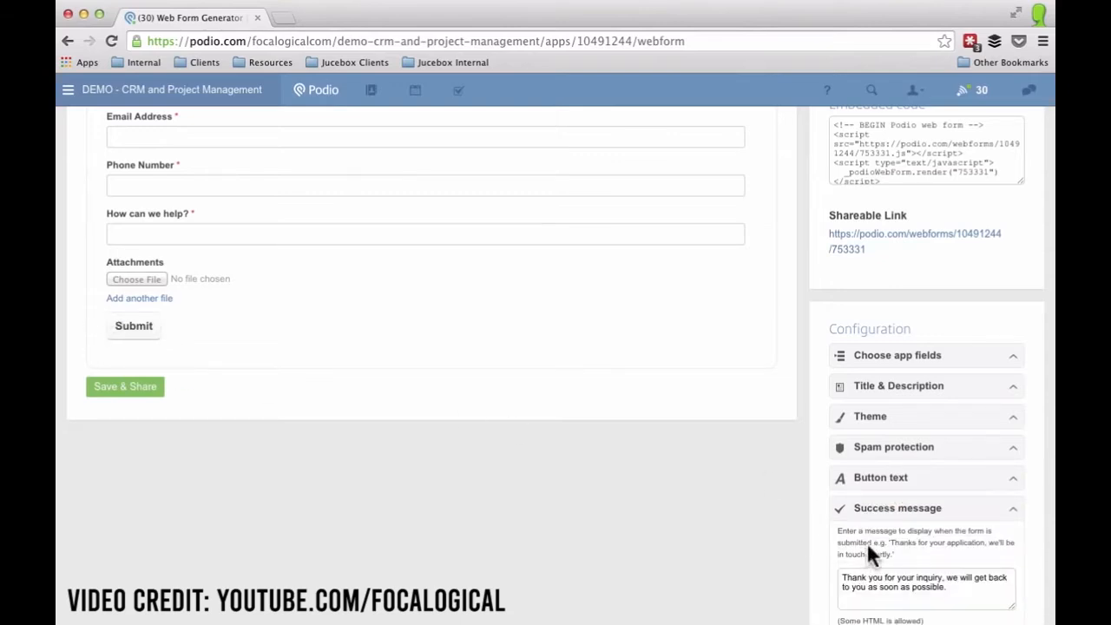
scroll(883, 545, down, 2)
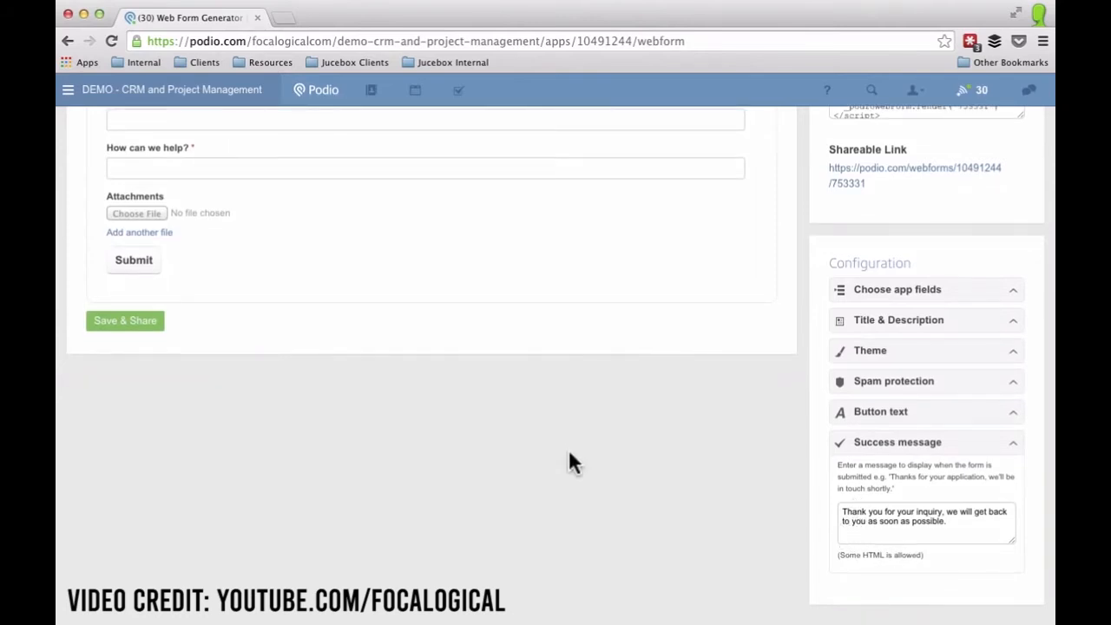
scroll(561, 447, up, 5)
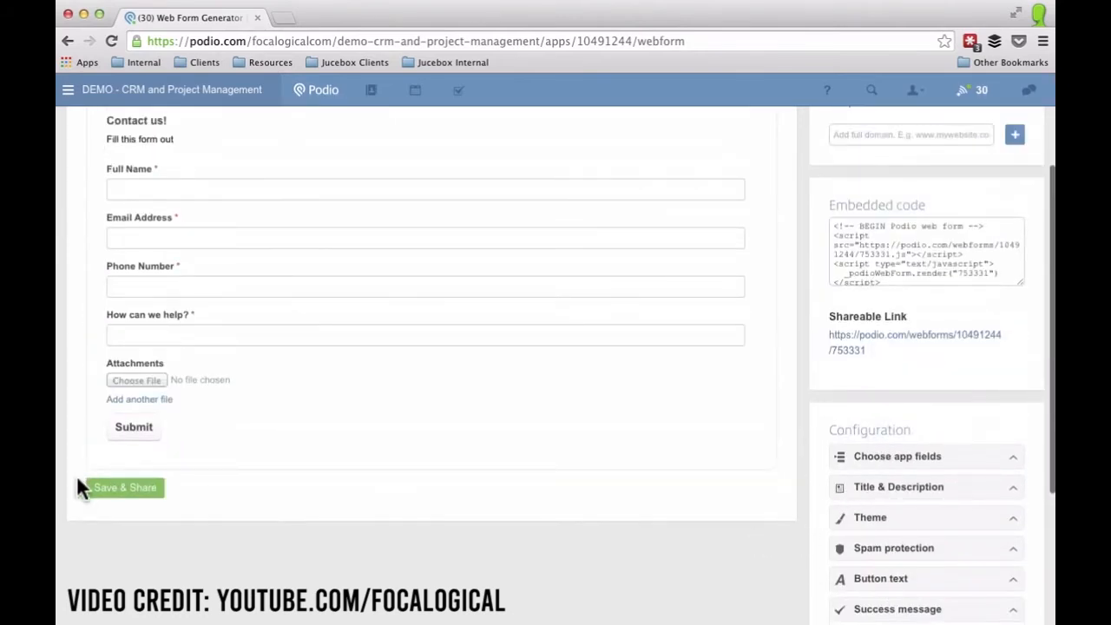
Save the webform, add focalogical.com to Allowed Domains, and open the public Contact us link.
click(109, 491)
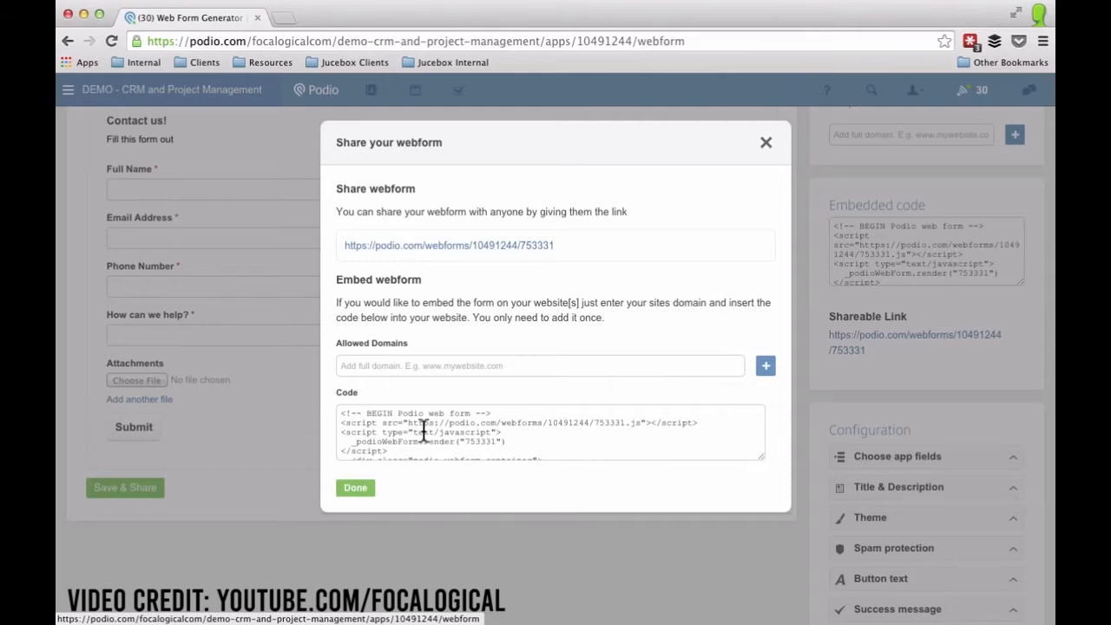
click(391, 365)
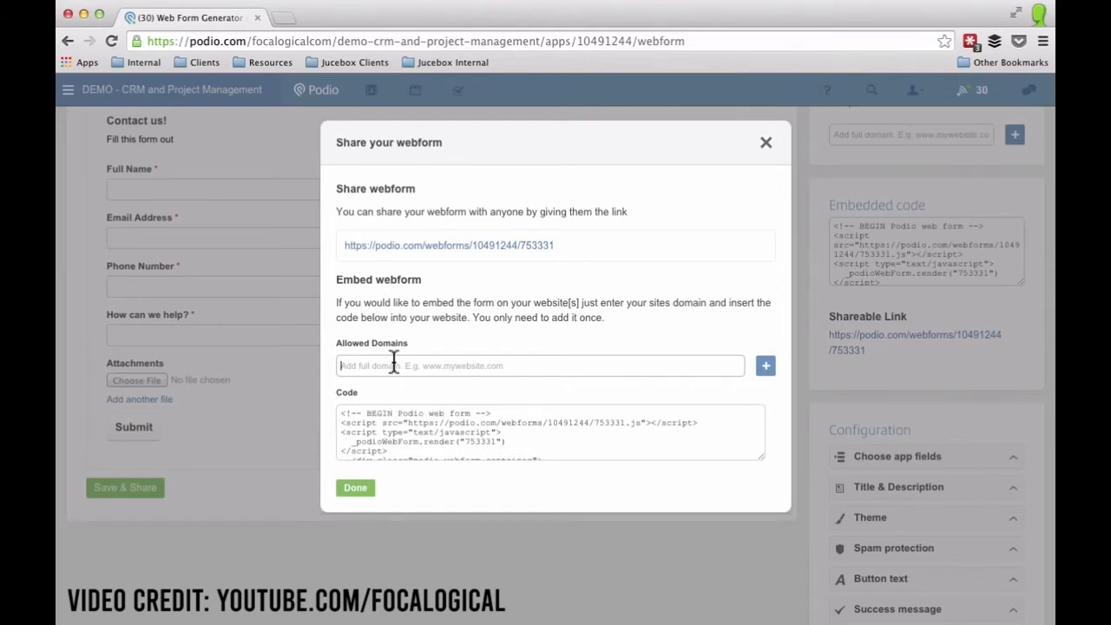
click(393, 365)
text(focalogical.com)
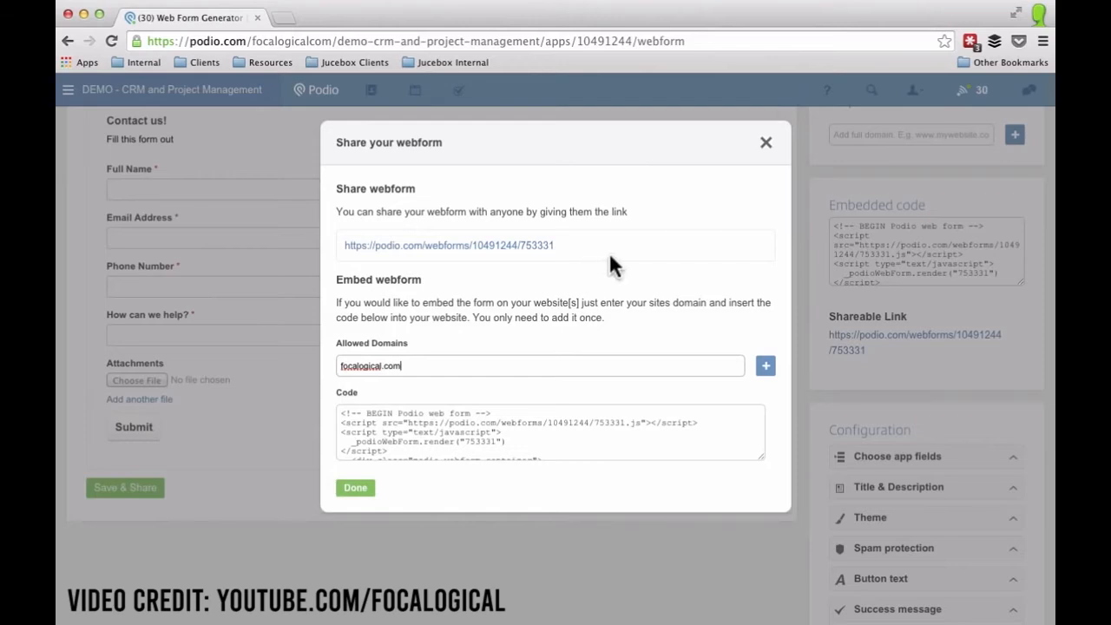
click(525, 245)
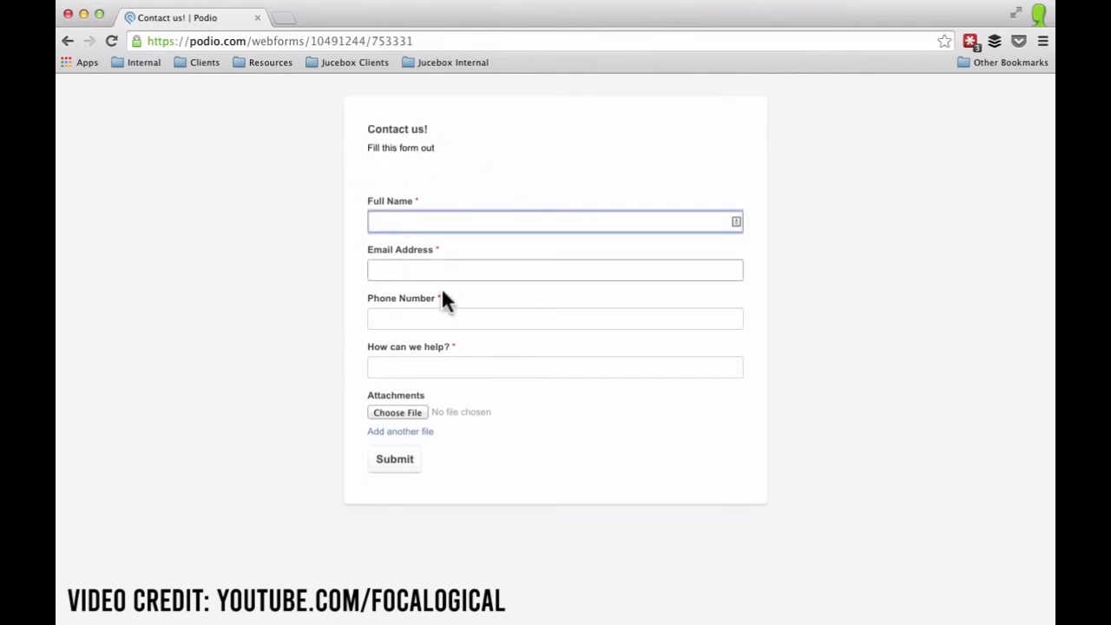
Back in the contact form window, enter the test contact's full name and e-mail address.
mouse_move(373, 355)
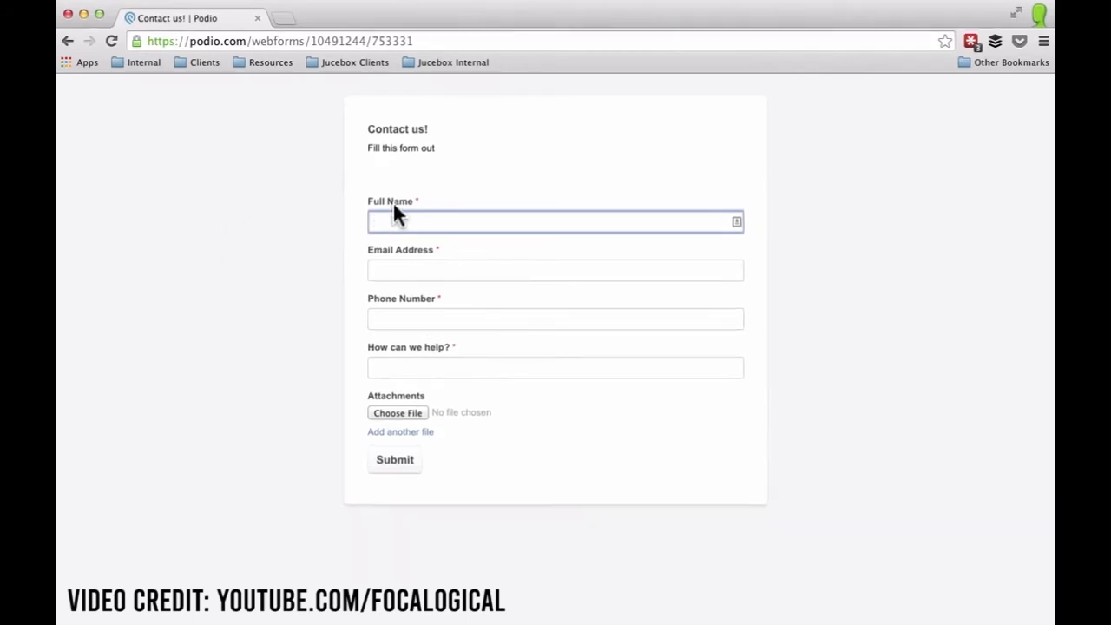
key(ctrl+Up)
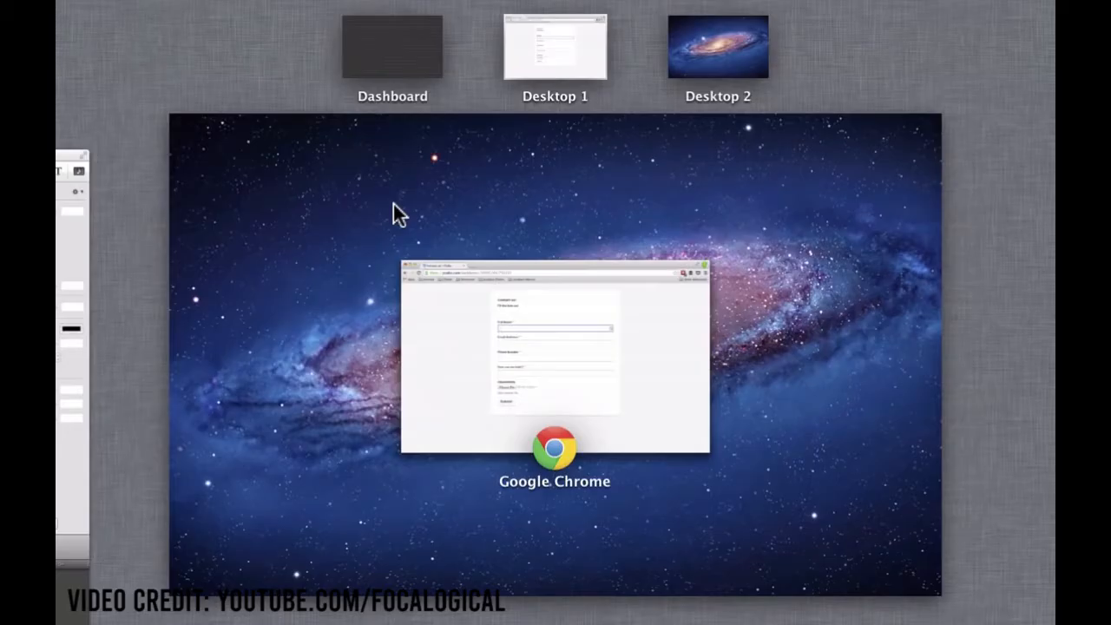
click(454, 338)
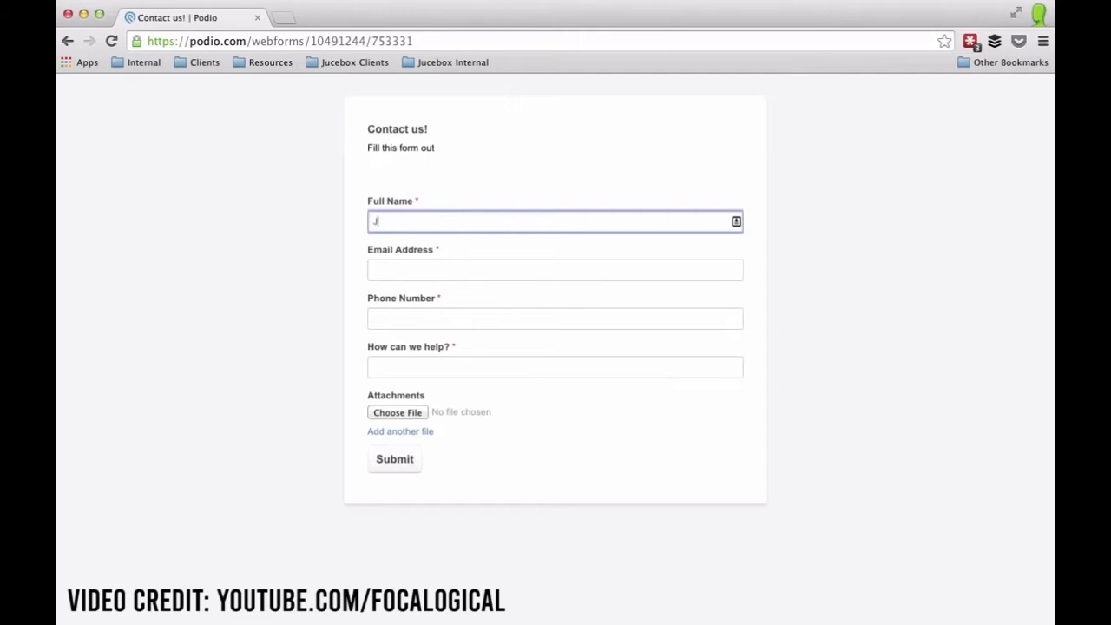
key(Tab)
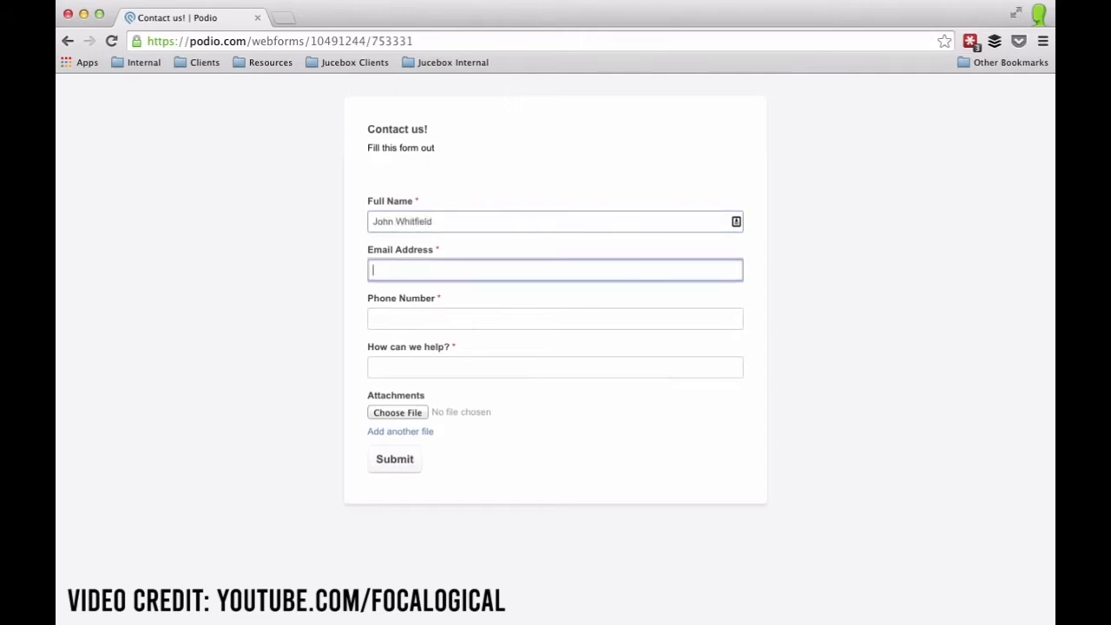
key(Tab)
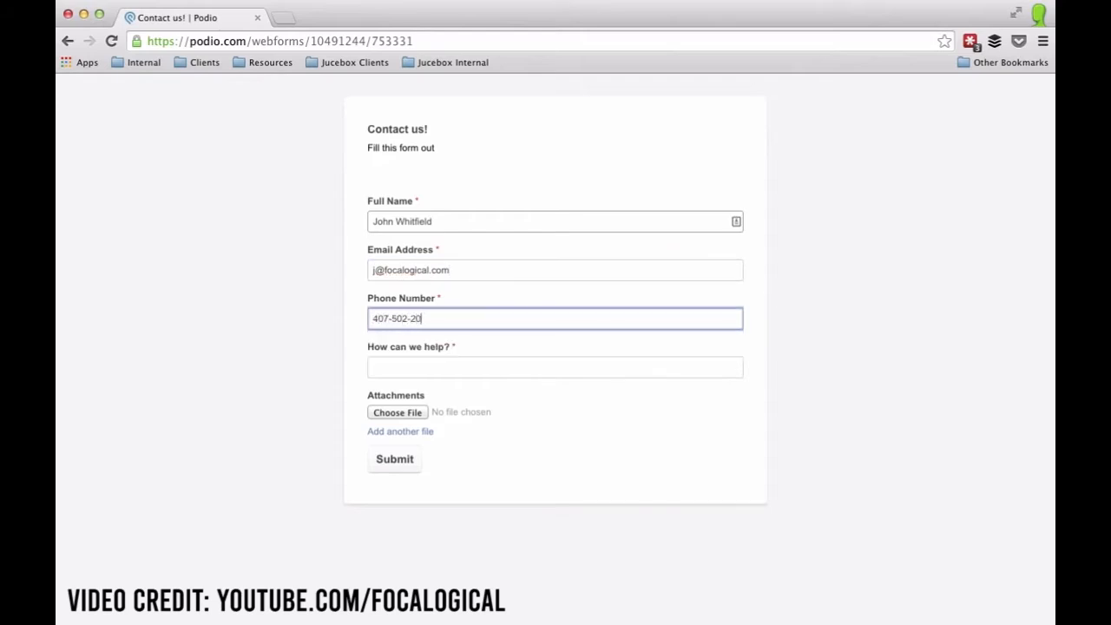
Enter the contact's phone number and 'testing the form', then submit the form.
key(Tab)
text(testing the form)
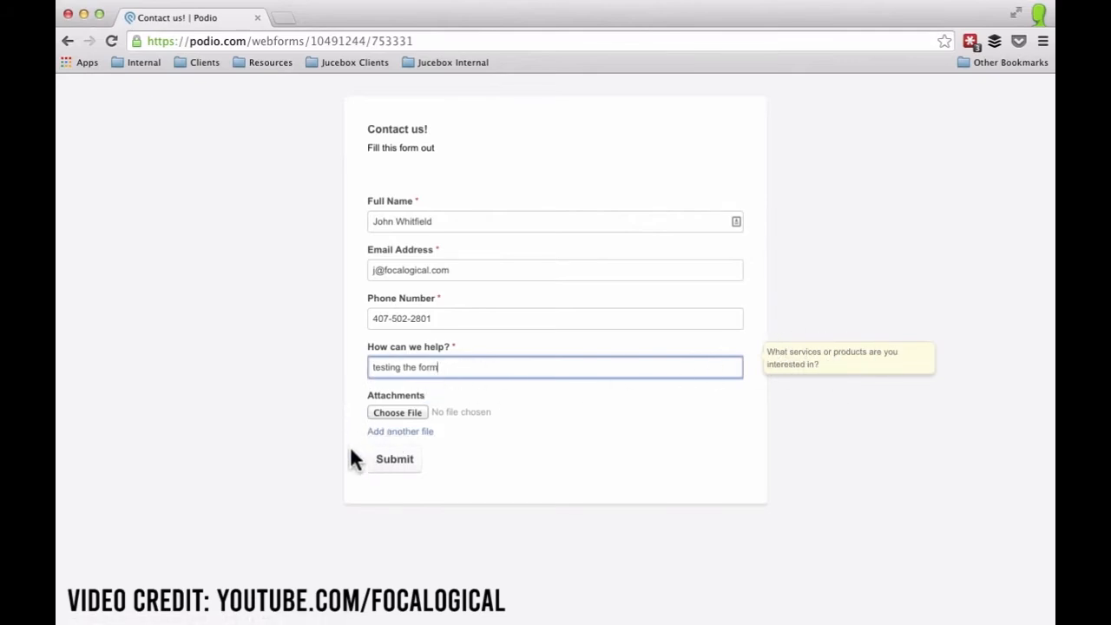
click(402, 459)
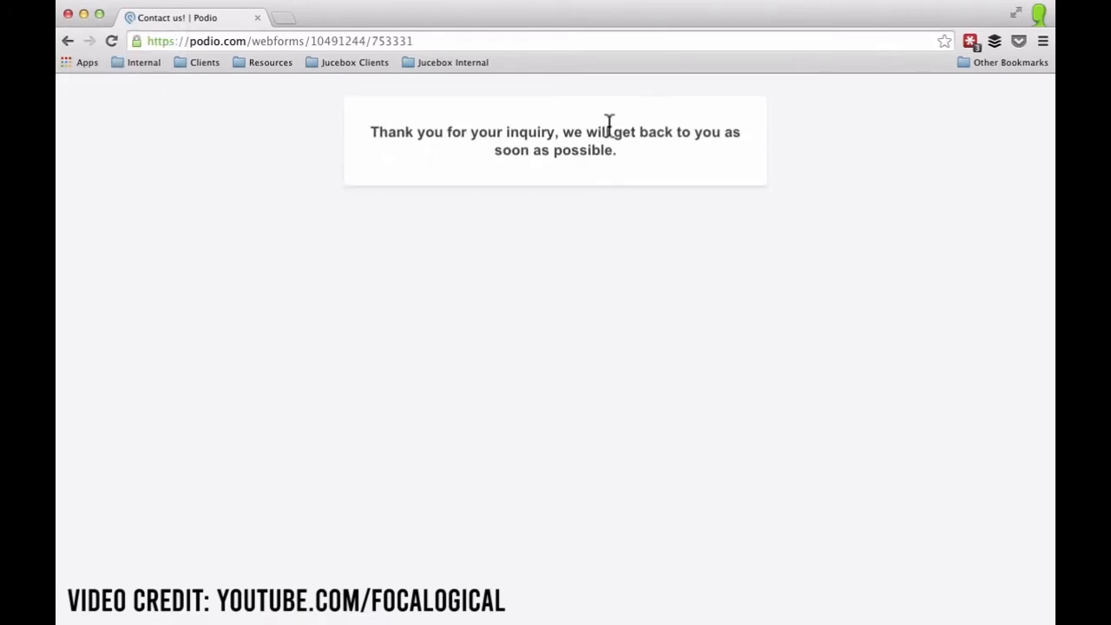
Go to podio.com and open the new Webform item from its Activity Stream post.
click(248, 41)
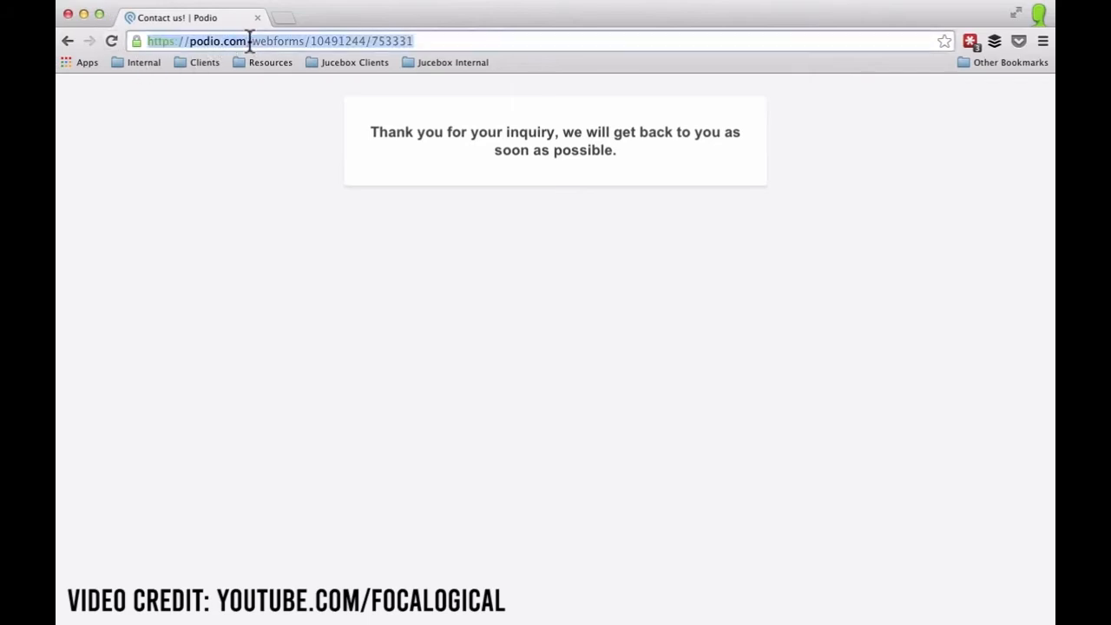
text(pod)
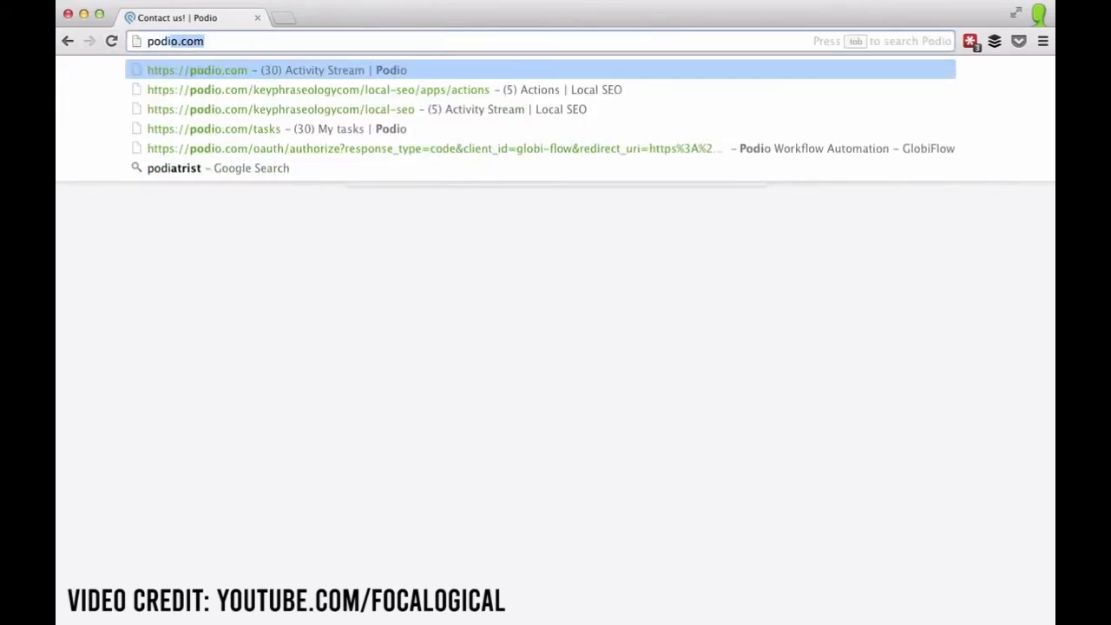
text(io.co)
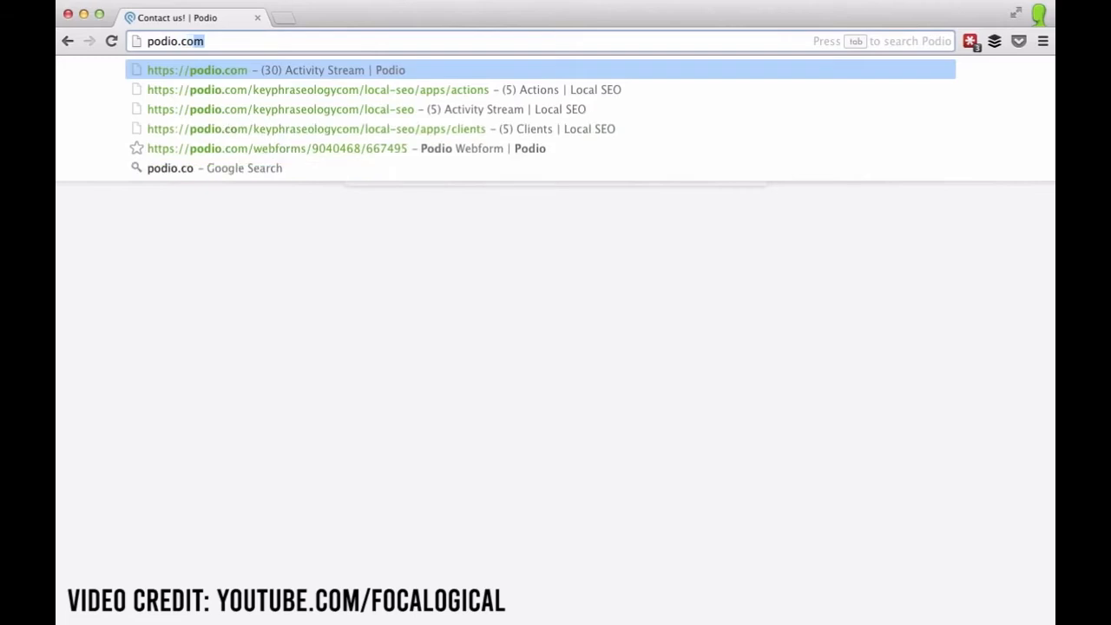
key(Return)
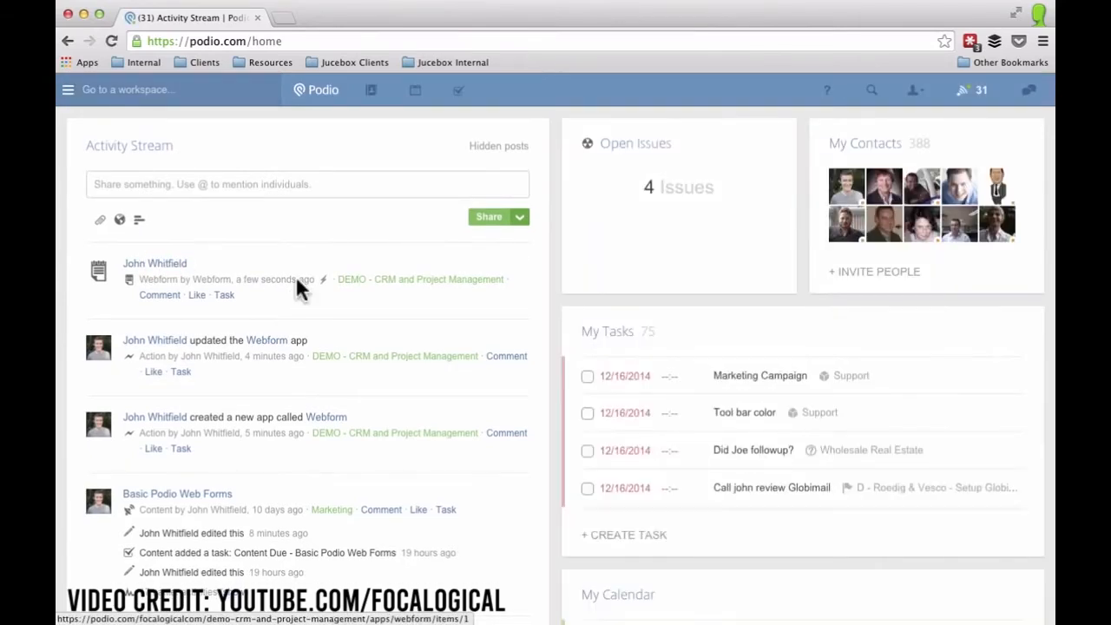
click(296, 280)
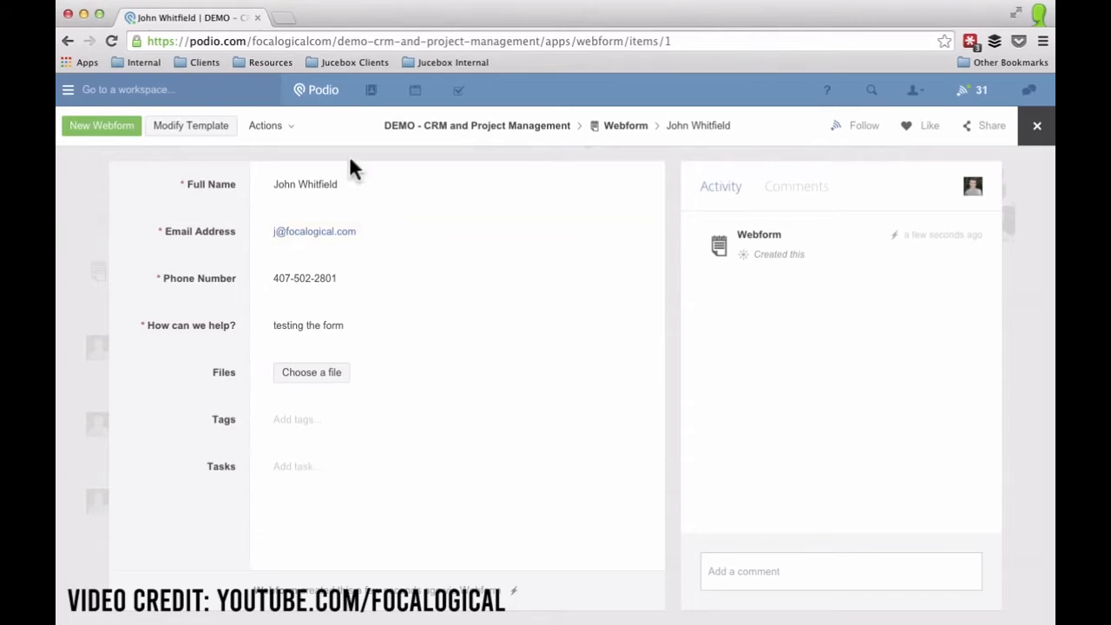
click(192, 127)
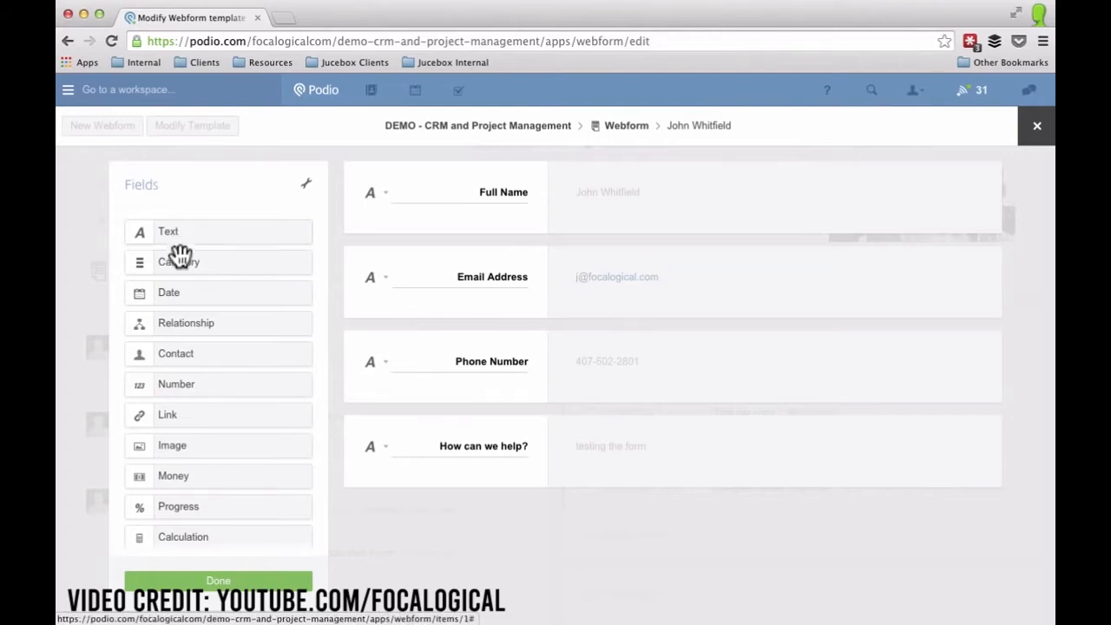
Add a Status category field above Full Name with options New, In Progress and Complete.
drag(208, 265, 437, 183)
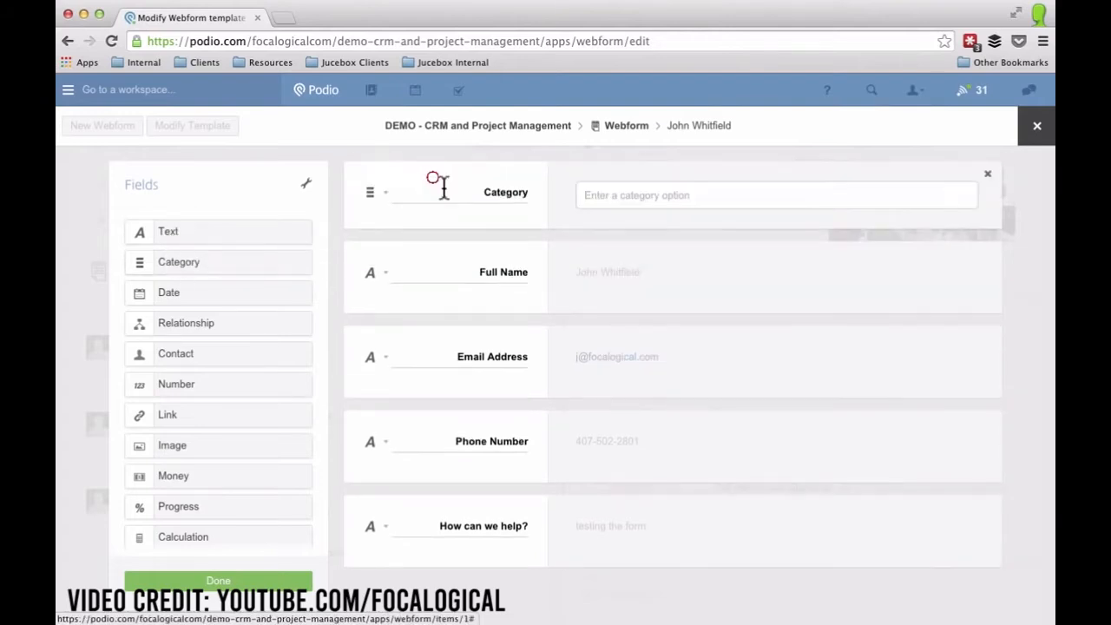
double_click(508, 196)
text(Status)
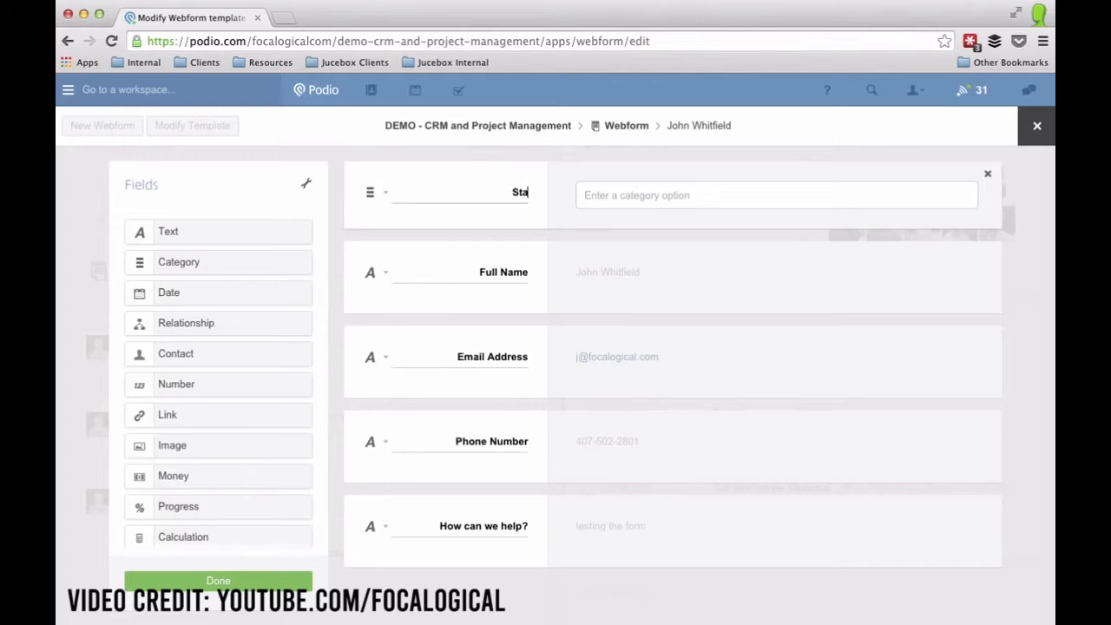
click(593, 195)
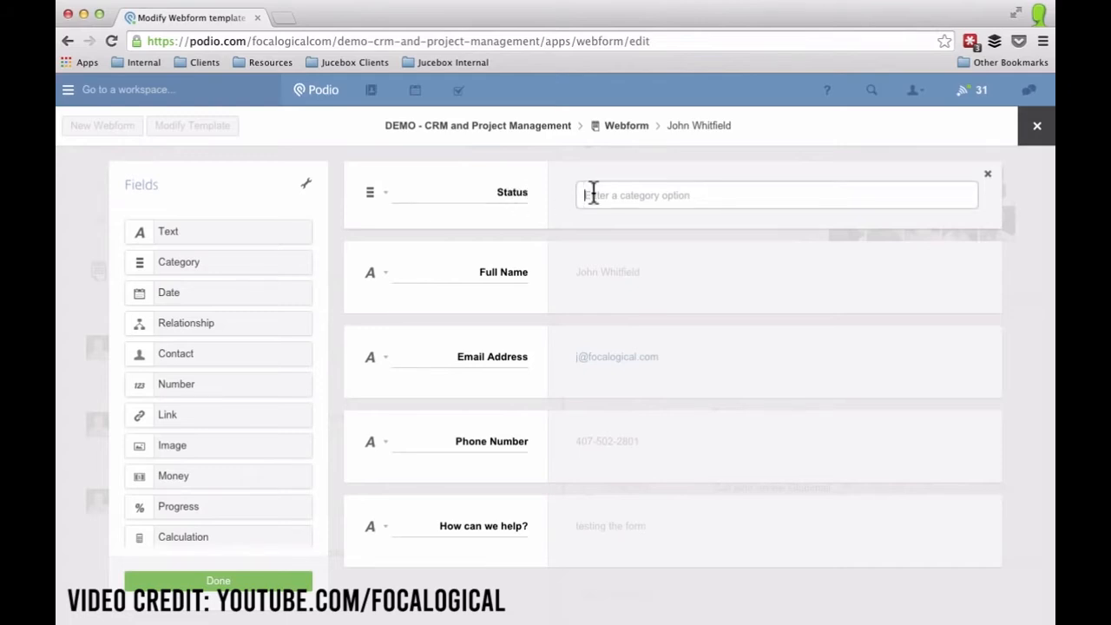
text(New)
key(Return)
text(In Progress)
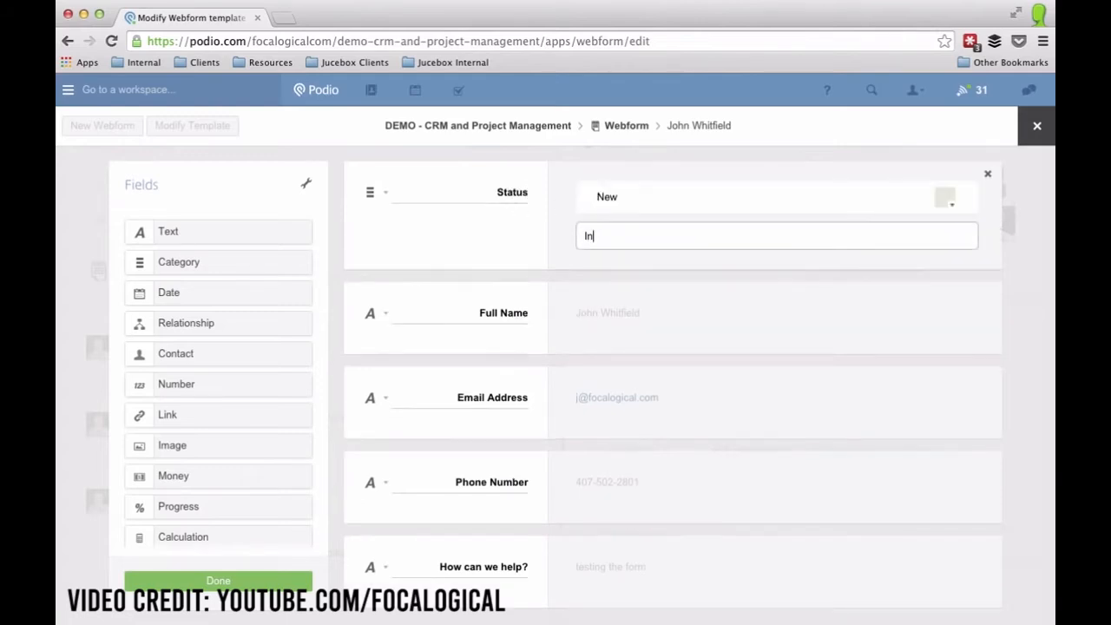
key(Return)
text(Complete)
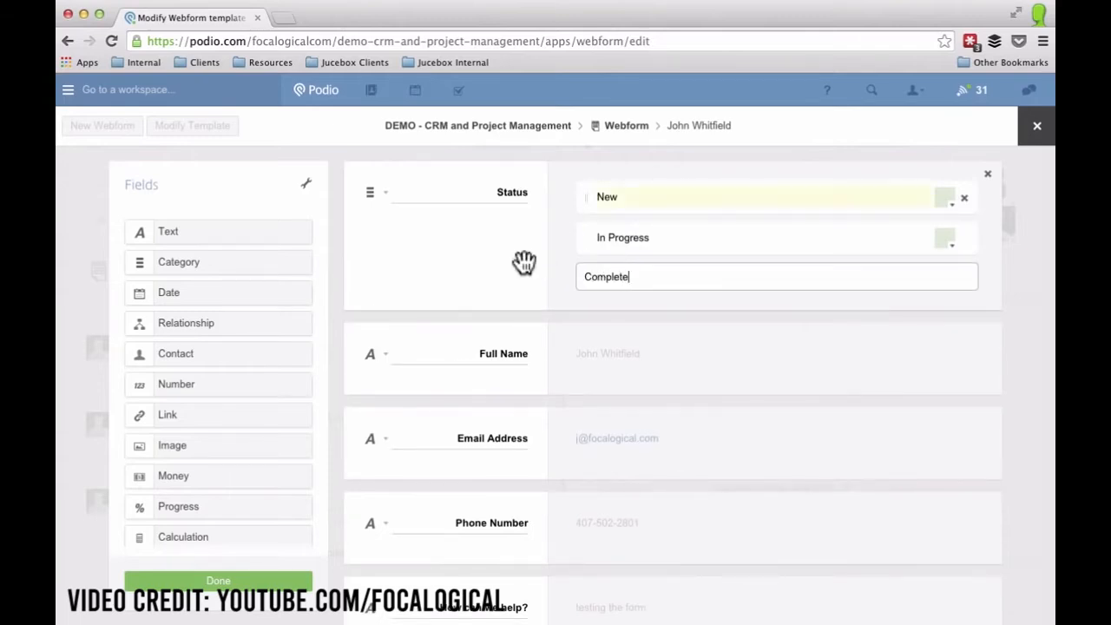
key(Return)
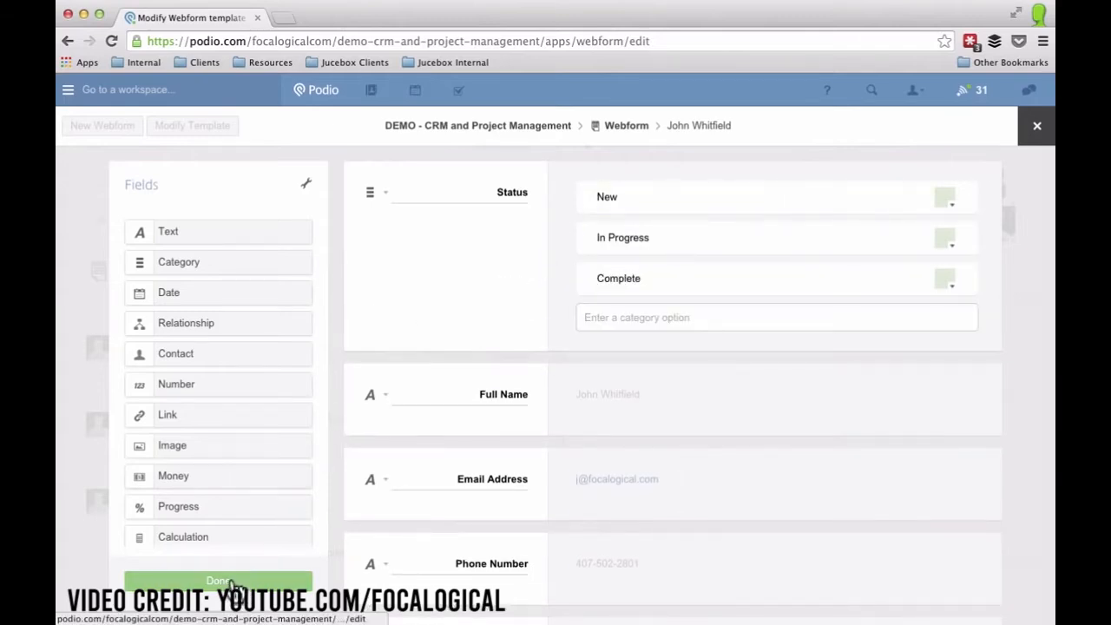
Add an Assigned Resource contact field for workspace members below Status, and save the template.
drag(255, 354, 438, 369)
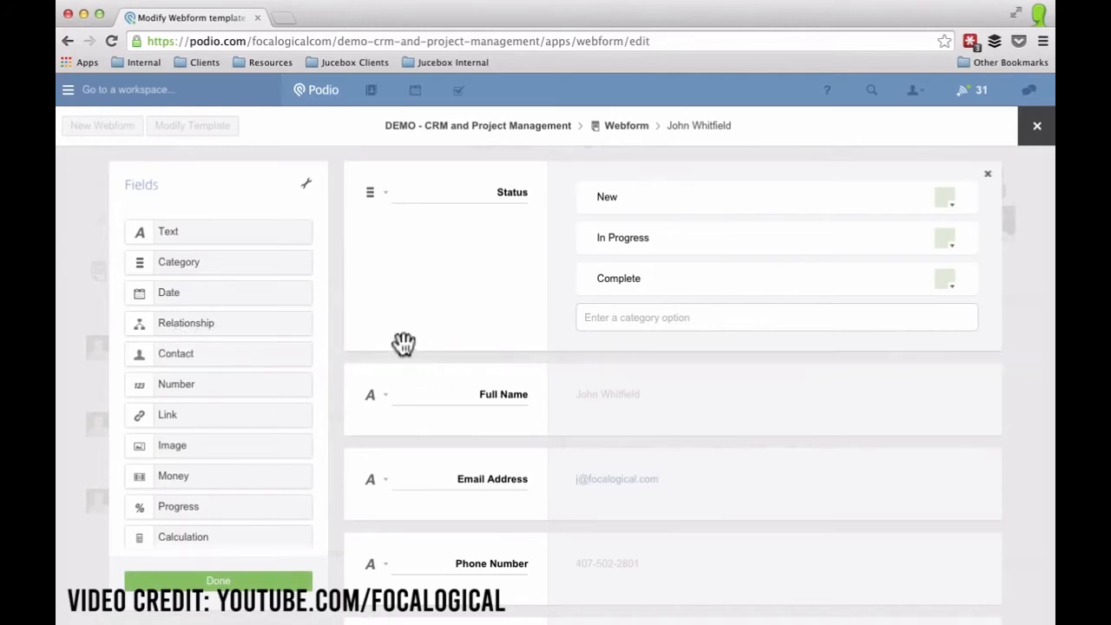
drag(179, 355, 403, 391)
click(494, 391)
double_click(494, 392)
text(Assigned R)
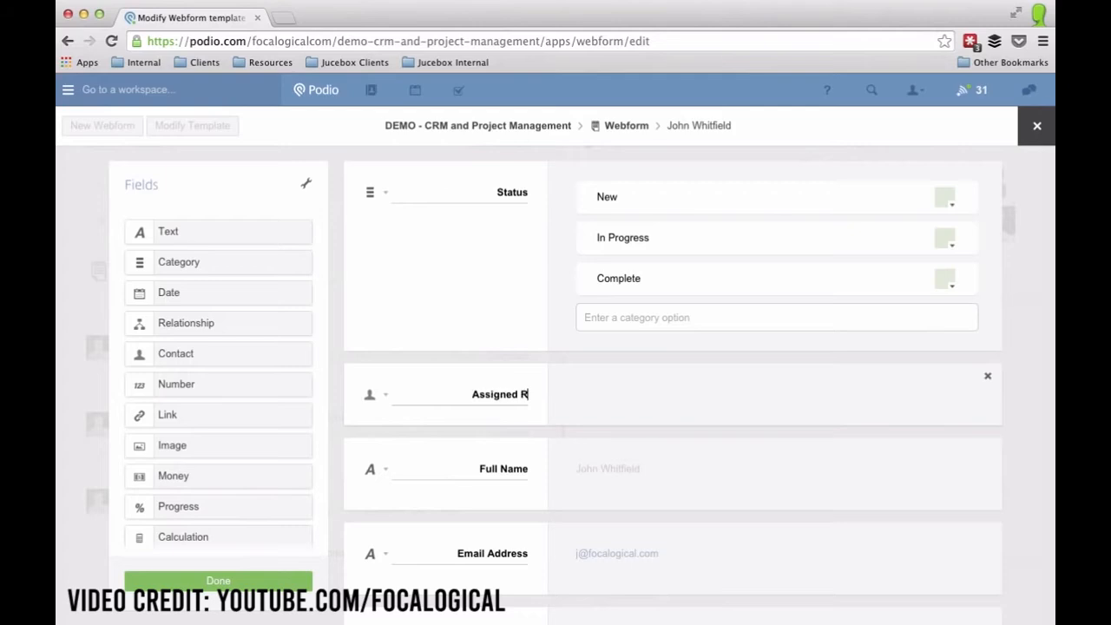
text(esource)
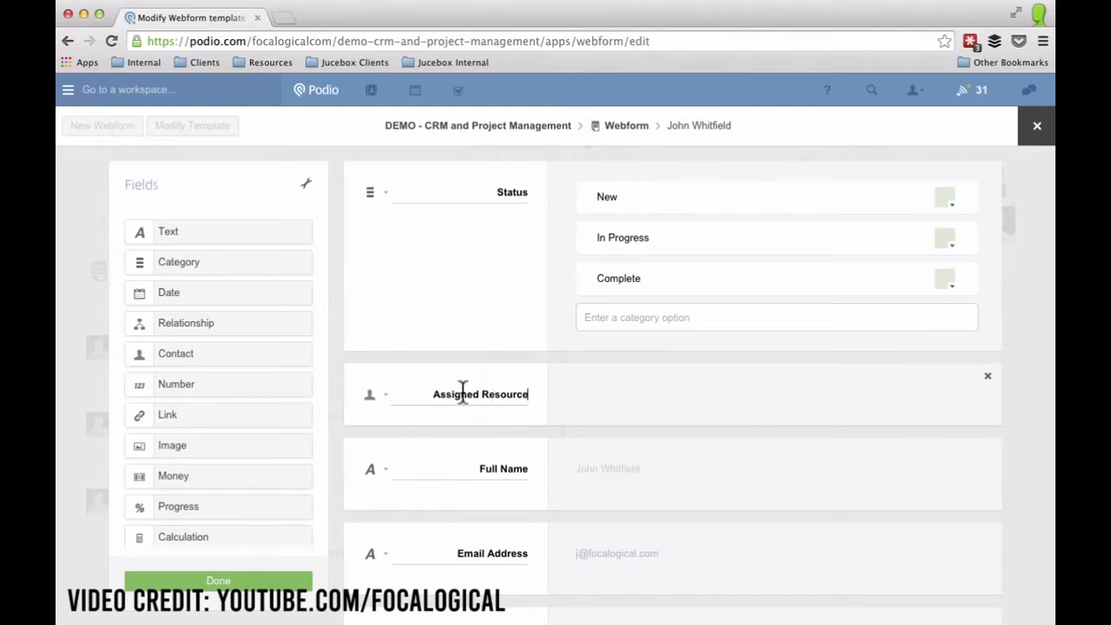
click(383, 398)
click(343, 520)
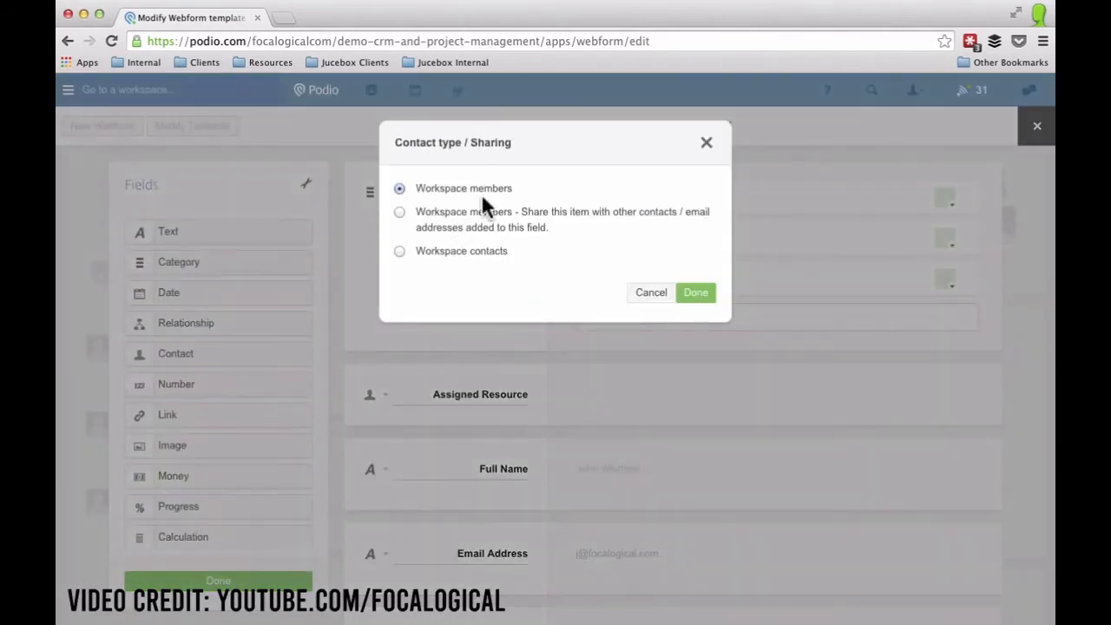
click(699, 298)
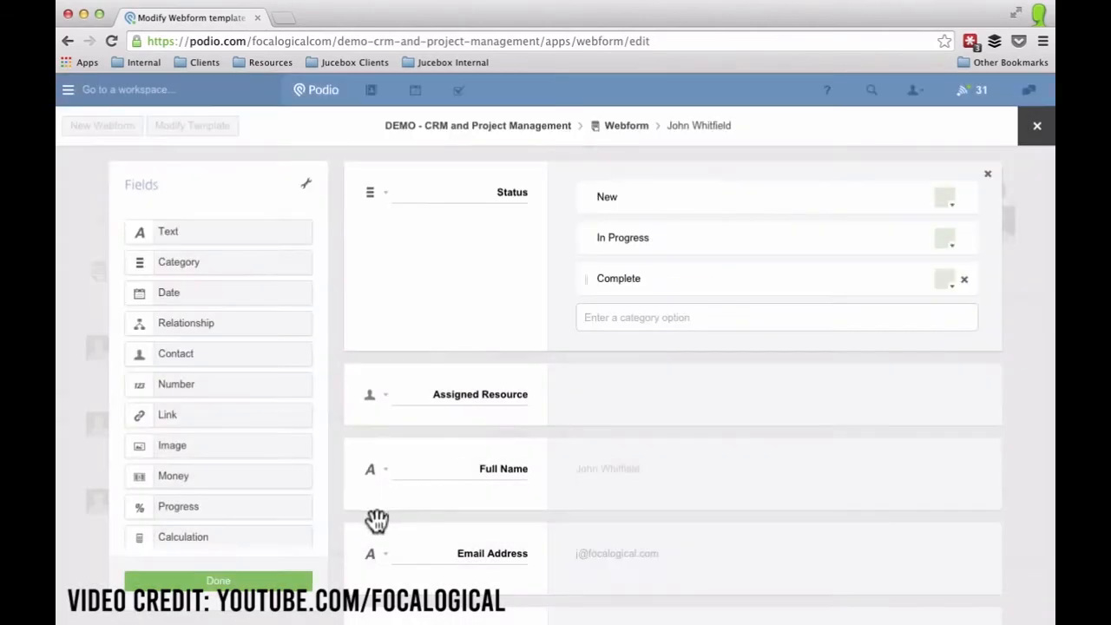
click(228, 589)
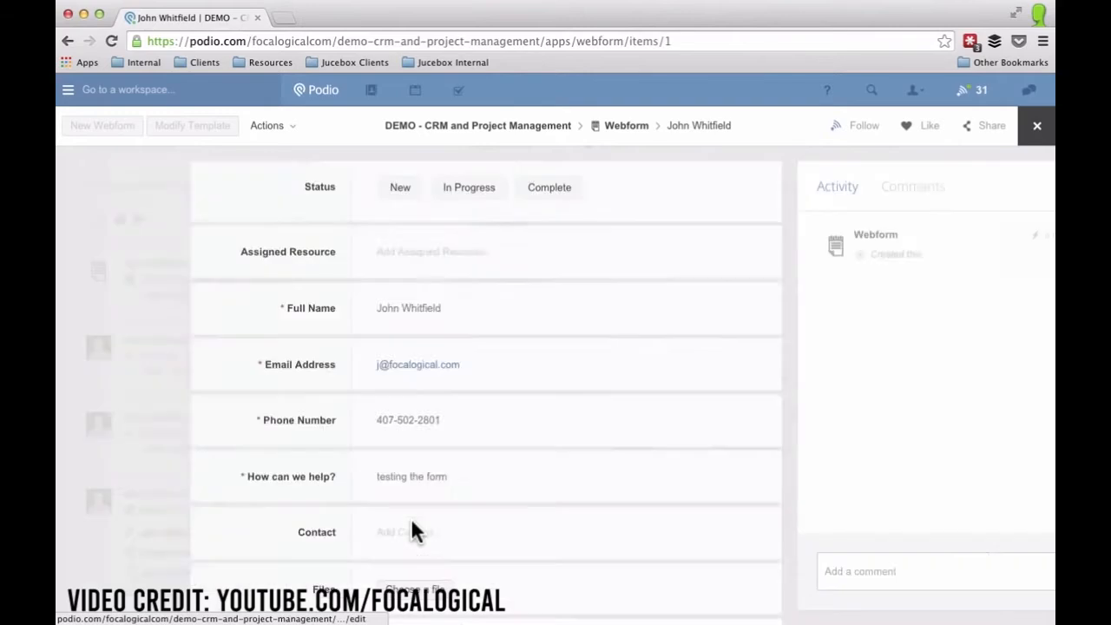
Open the Webform app's web form generator and uncheck the file attachments field.
click(626, 126)
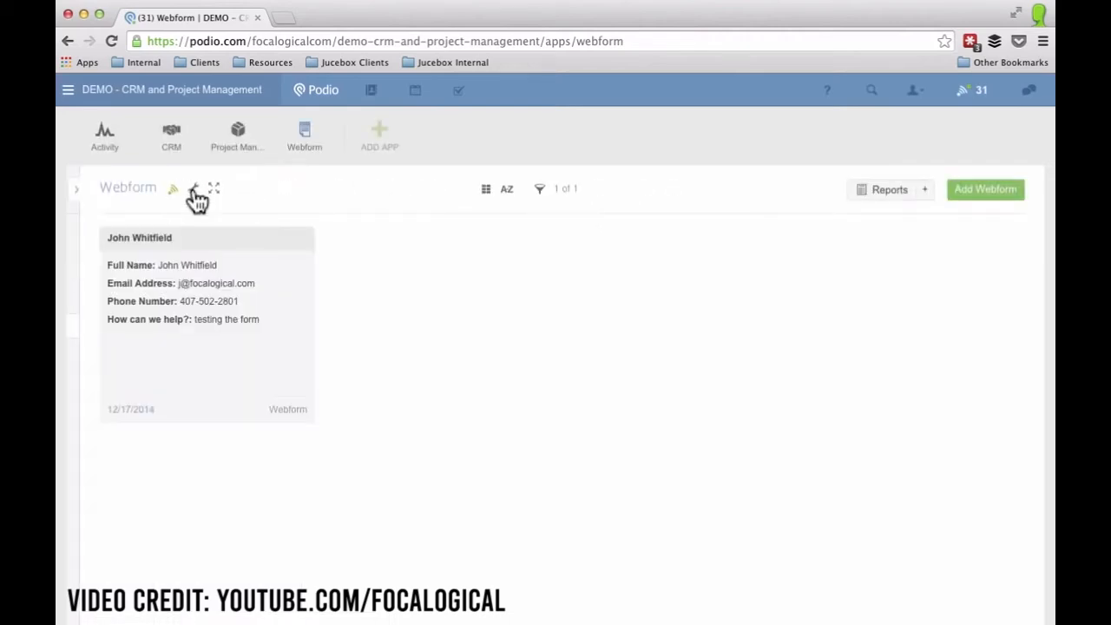
click(194, 189)
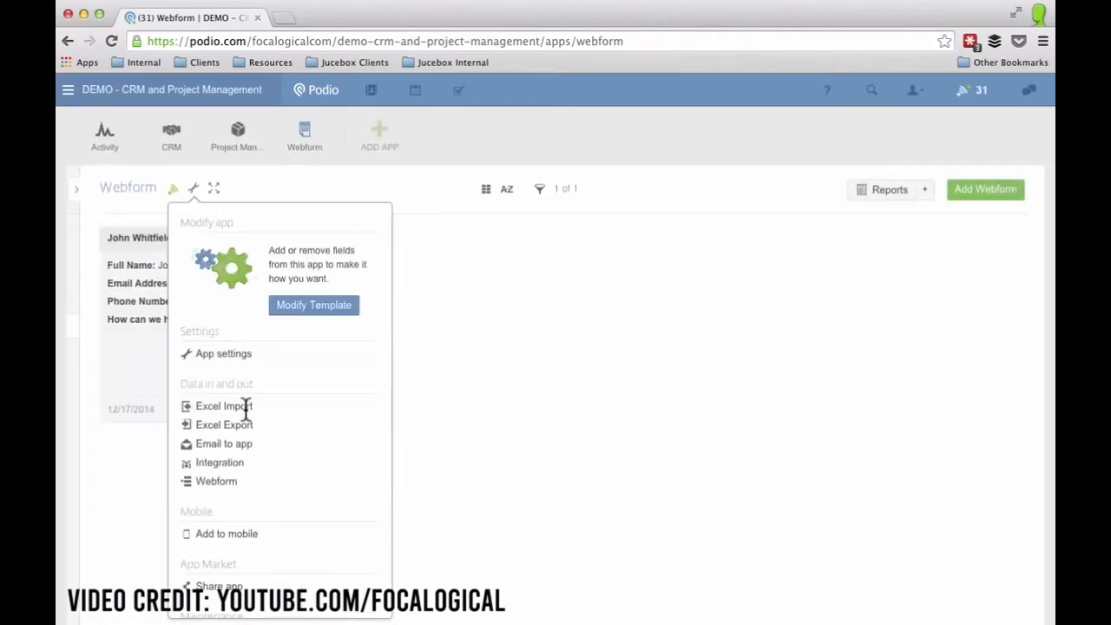
click(216, 483)
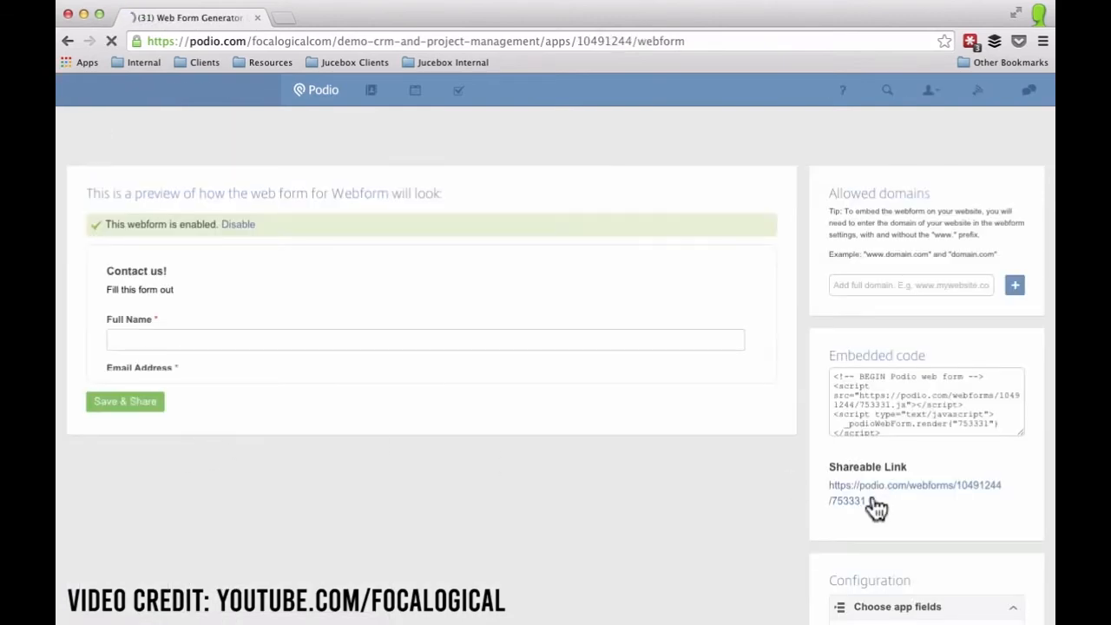
scroll(868, 512, down, 3)
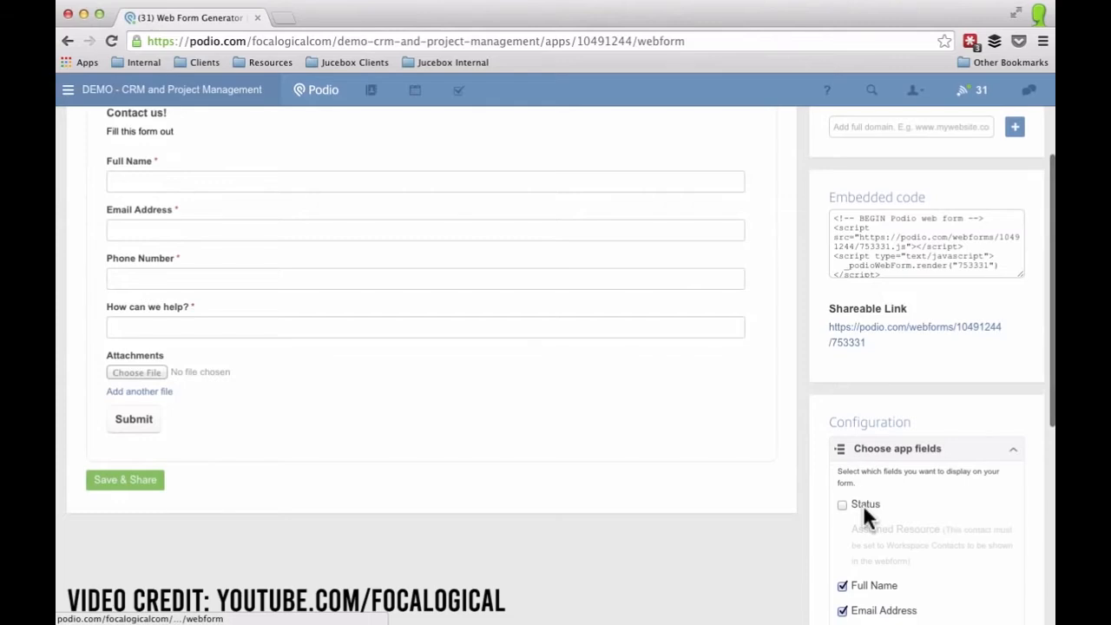
scroll(861, 502, down, 3)
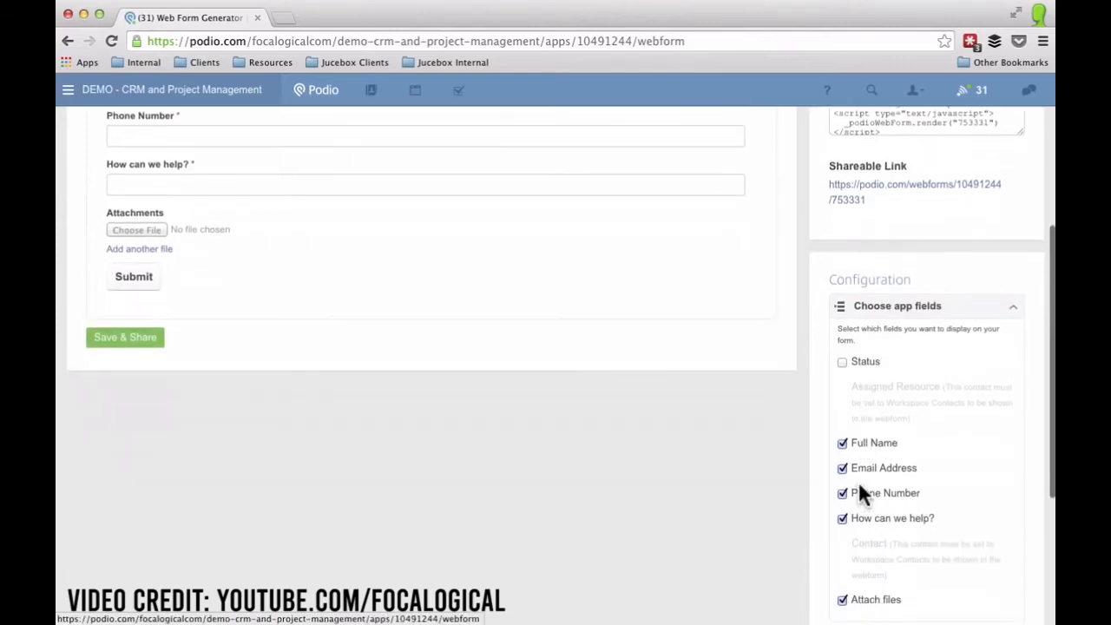
scroll(854, 322, down, 2)
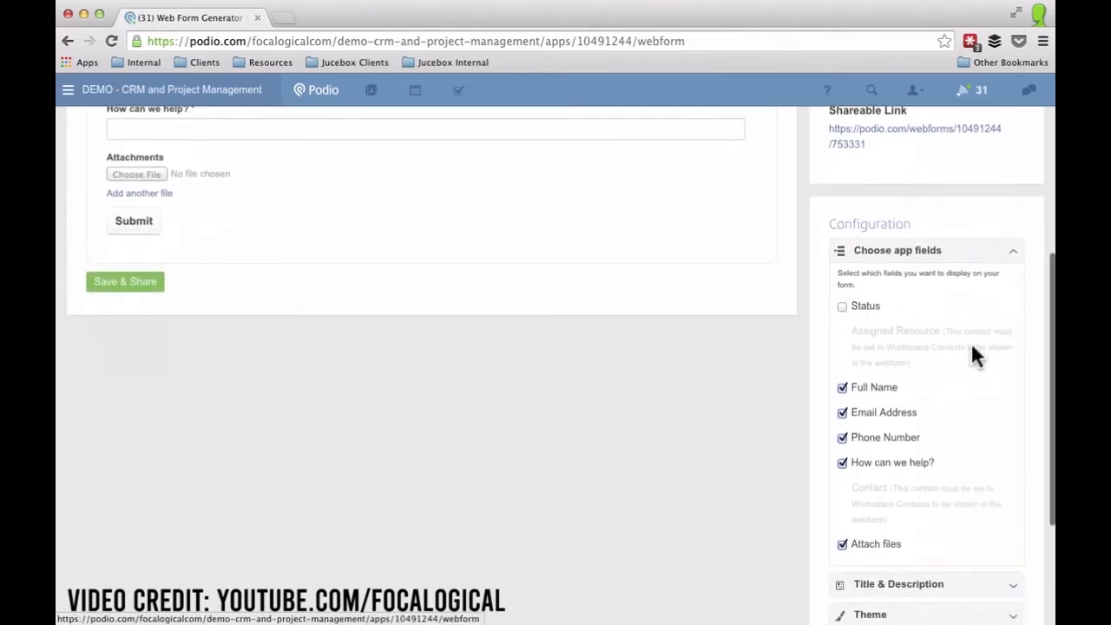
click(842, 307)
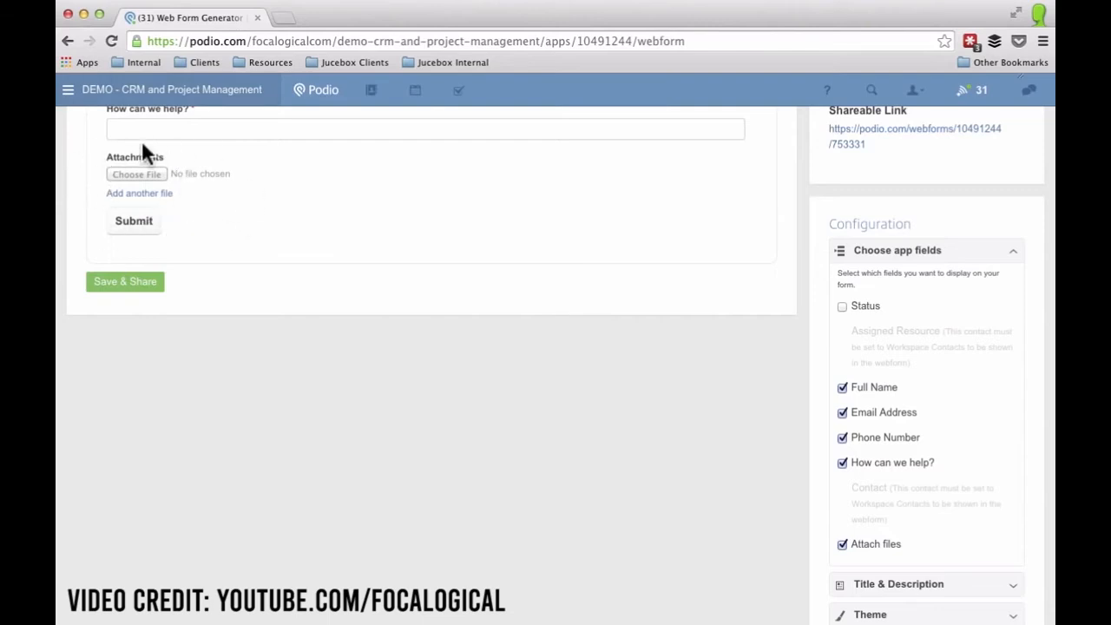
click(843, 545)
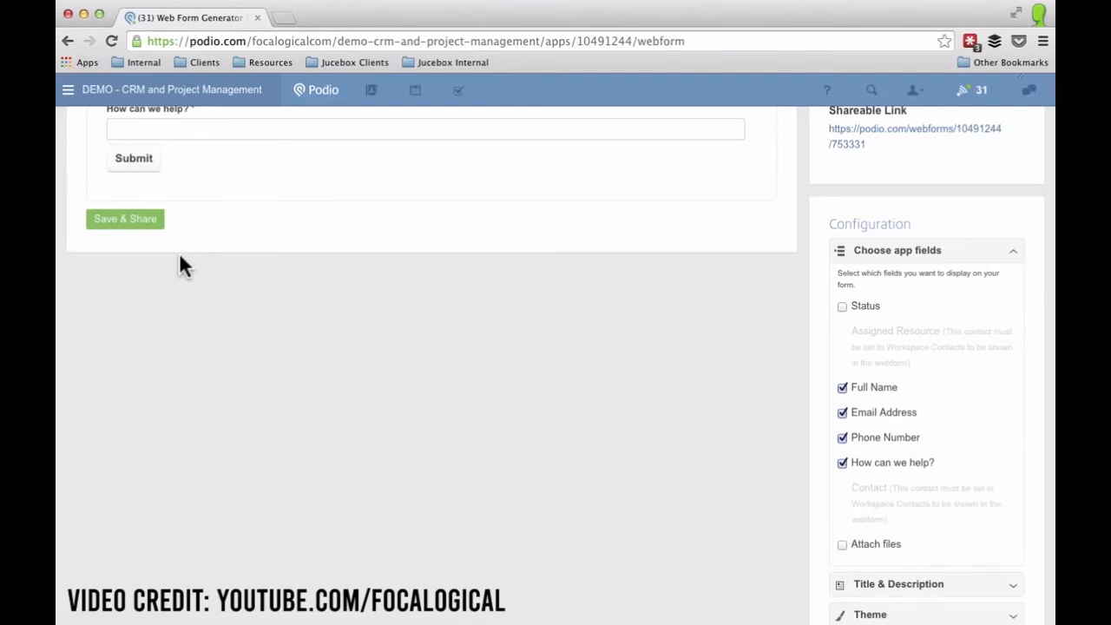
Save and share the web form, then select its full shareable link URL.
scroll(176, 256, up, 3)
click(124, 326)
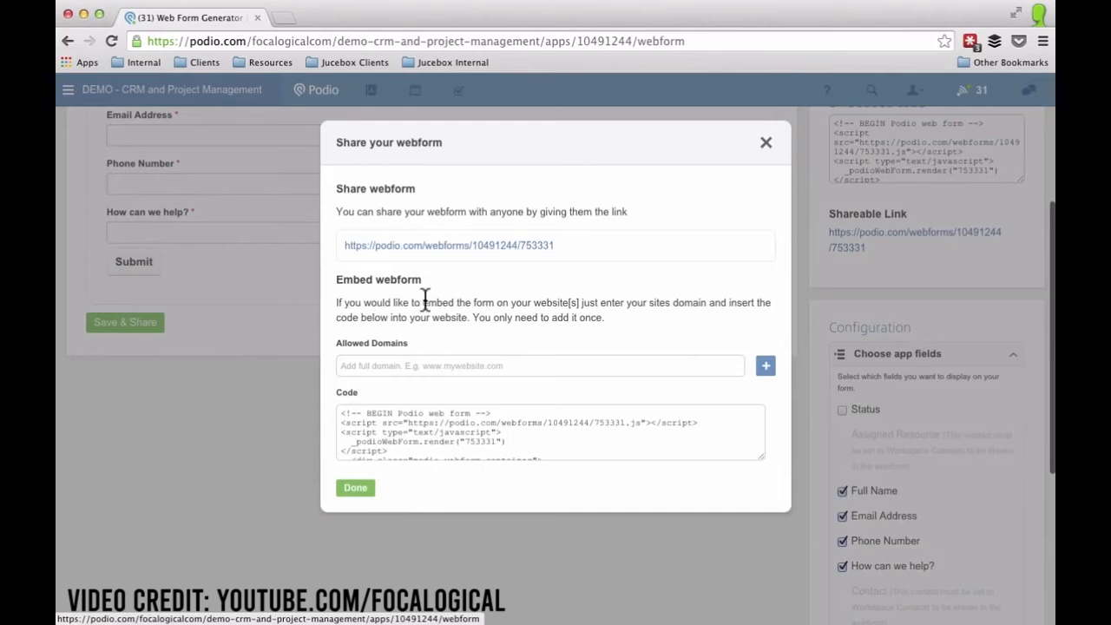
click(584, 244)
click(288, 228)
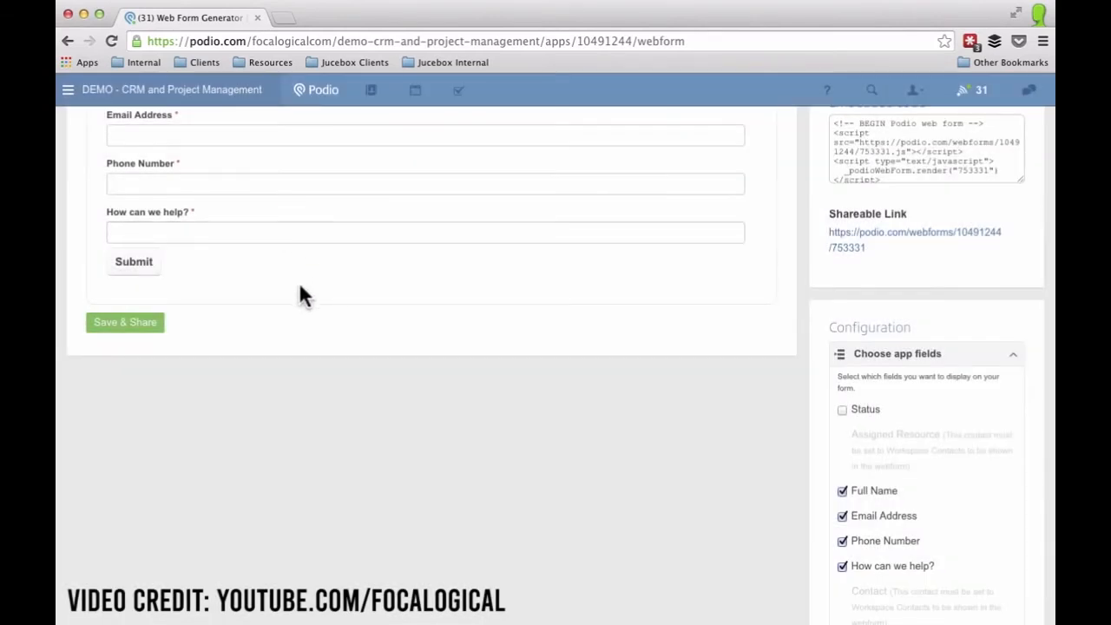
click(843, 243)
triple_click(843, 246)
key(super+c)
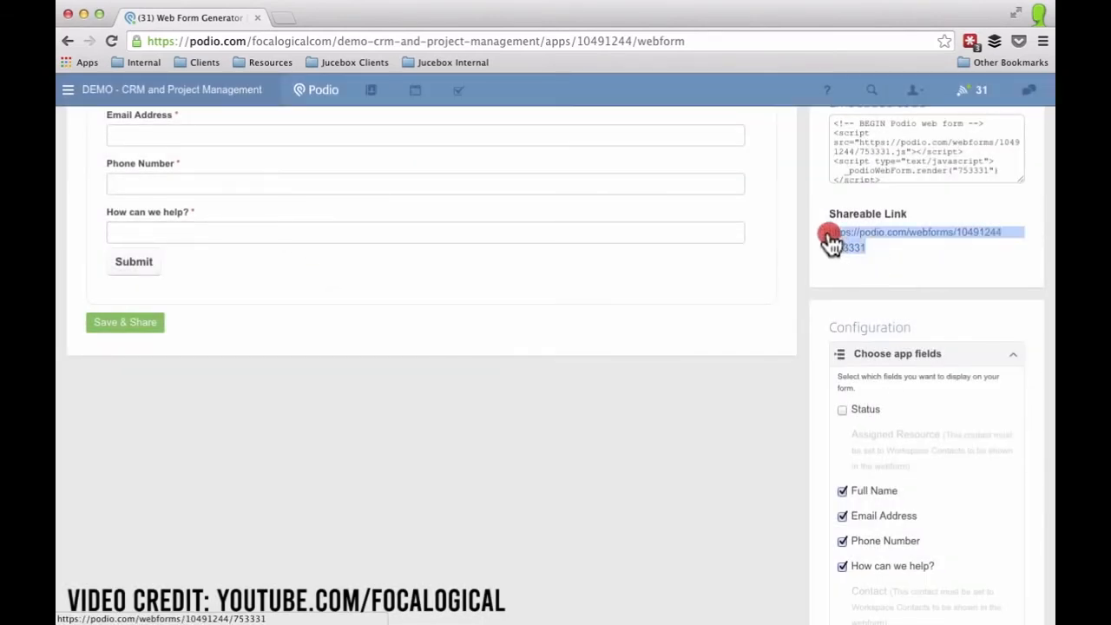
Load the shared Contact us! form link in a new tab, then return to the Webform tab.
click(283, 18)
key(super+v)
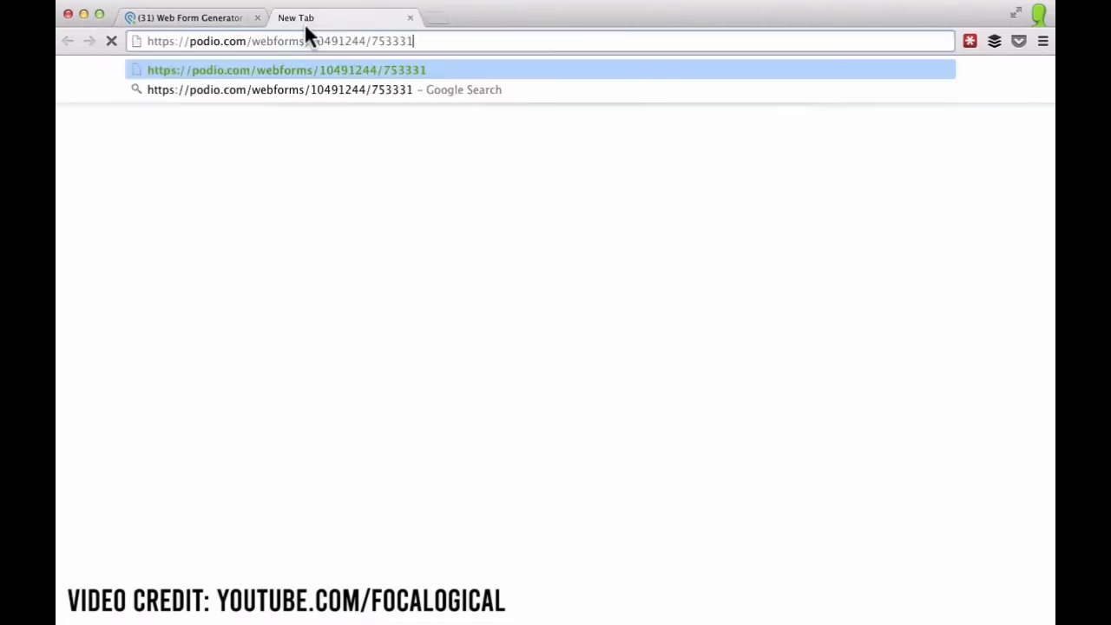
key(Return)
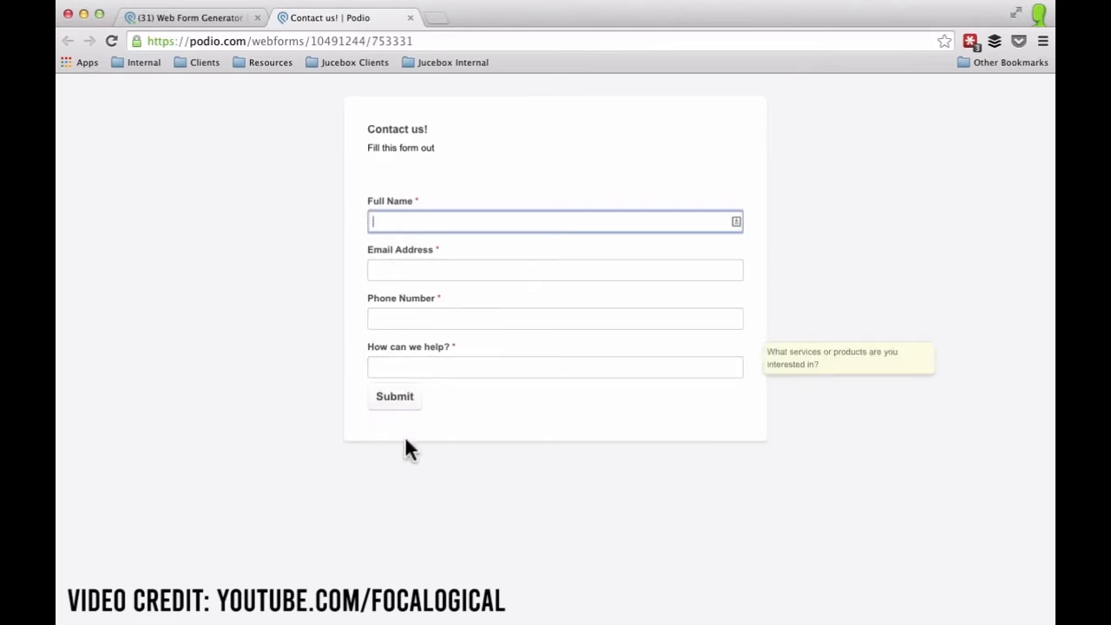
click(217, 17)
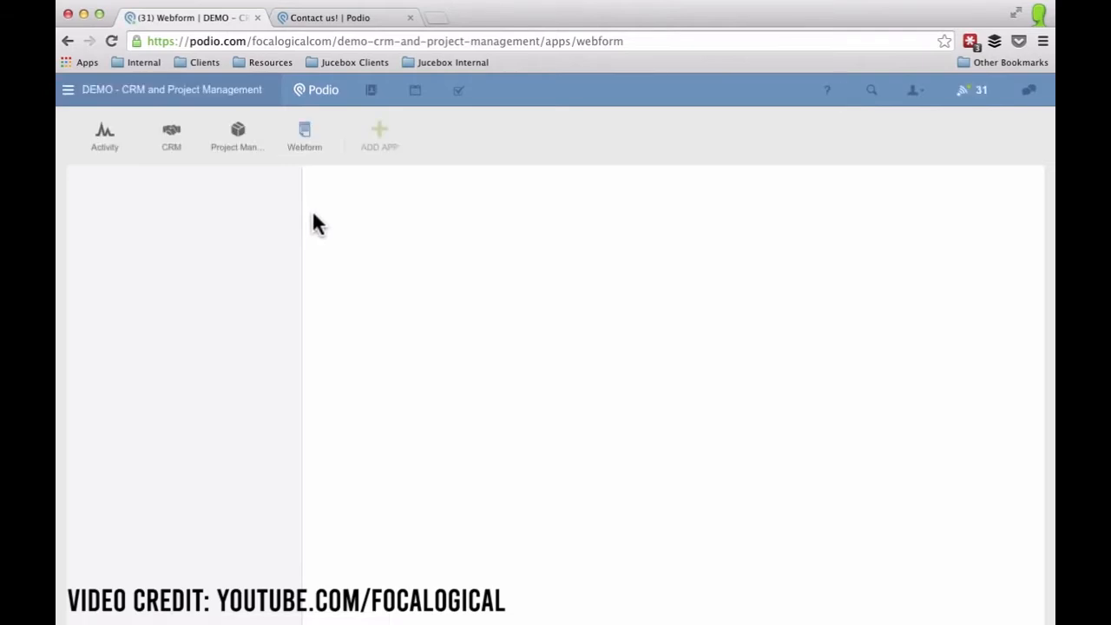
Review the test entry, then choose Manage workflows from the Webform app's wrench menu.
click(343, 276)
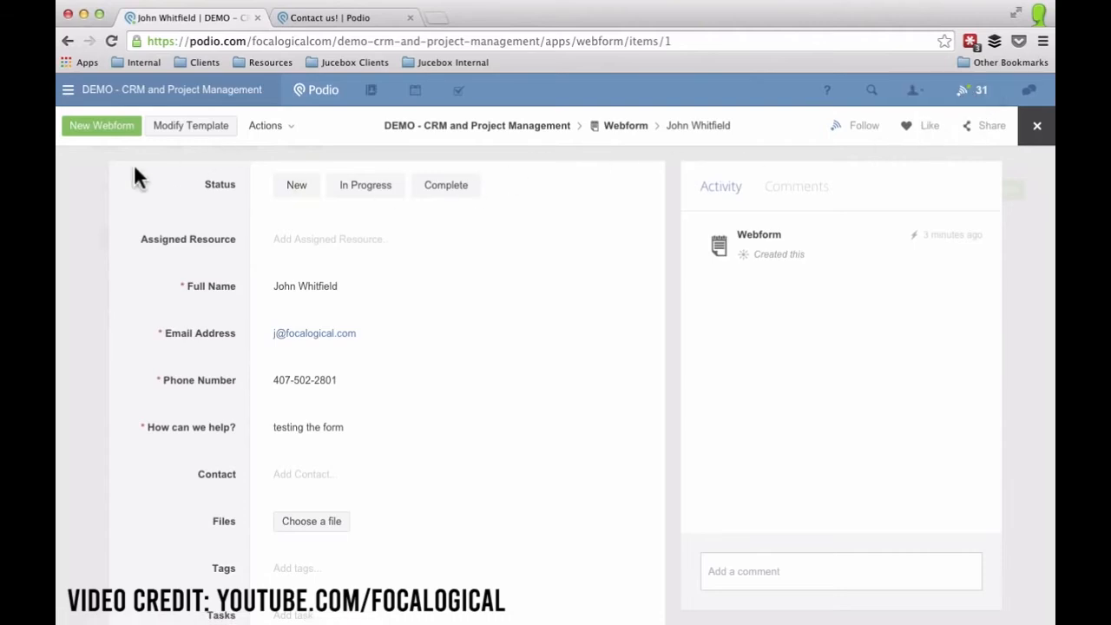
click(88, 196)
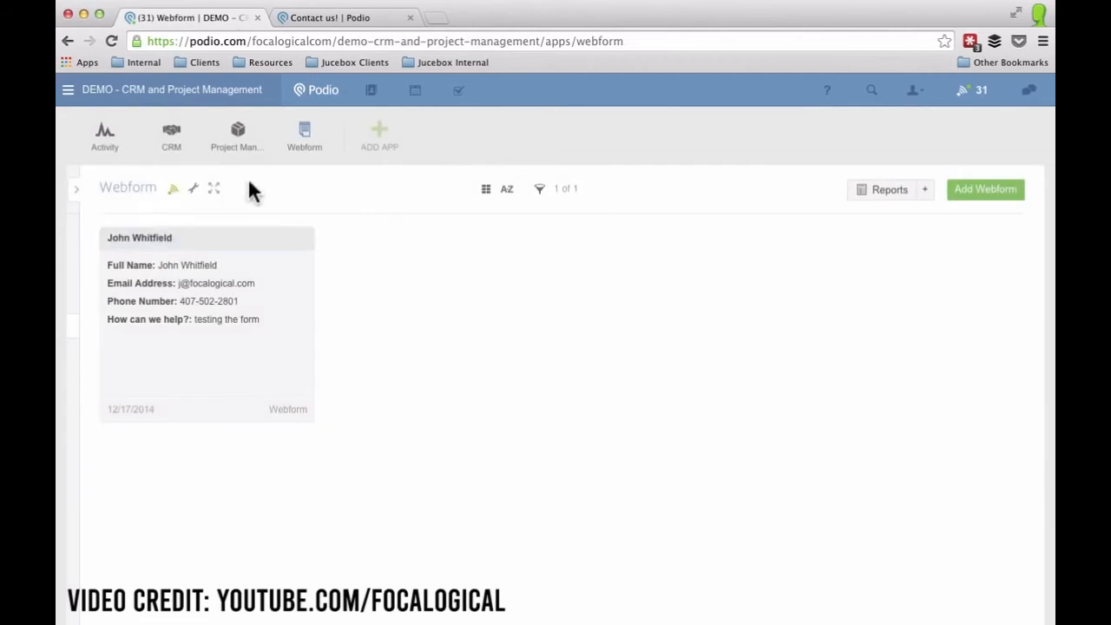
click(193, 189)
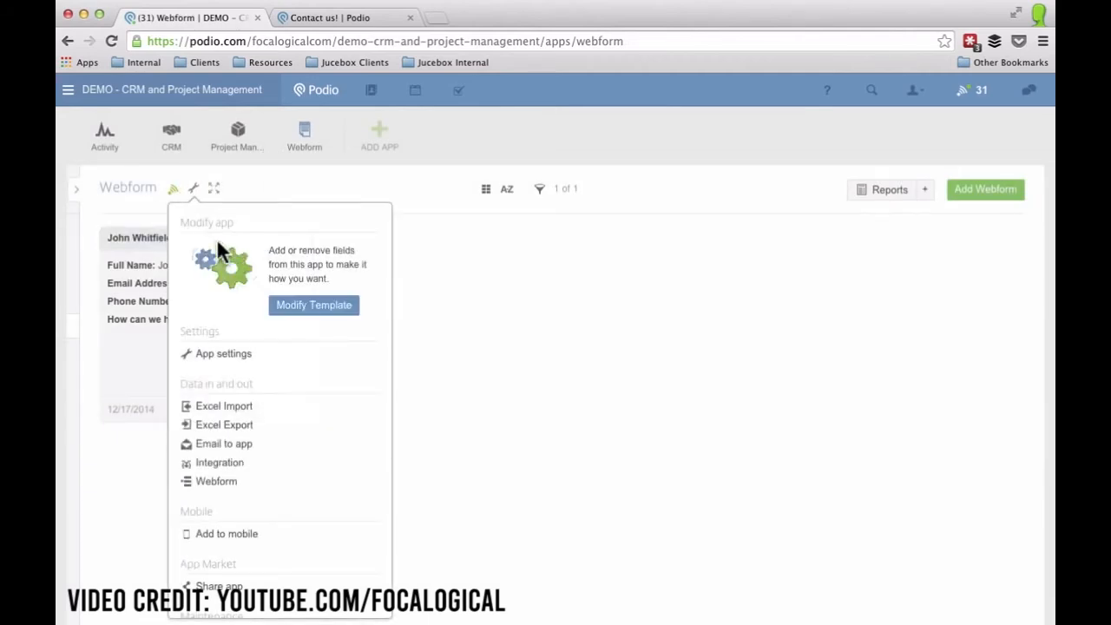
scroll(270, 415, down, 3)
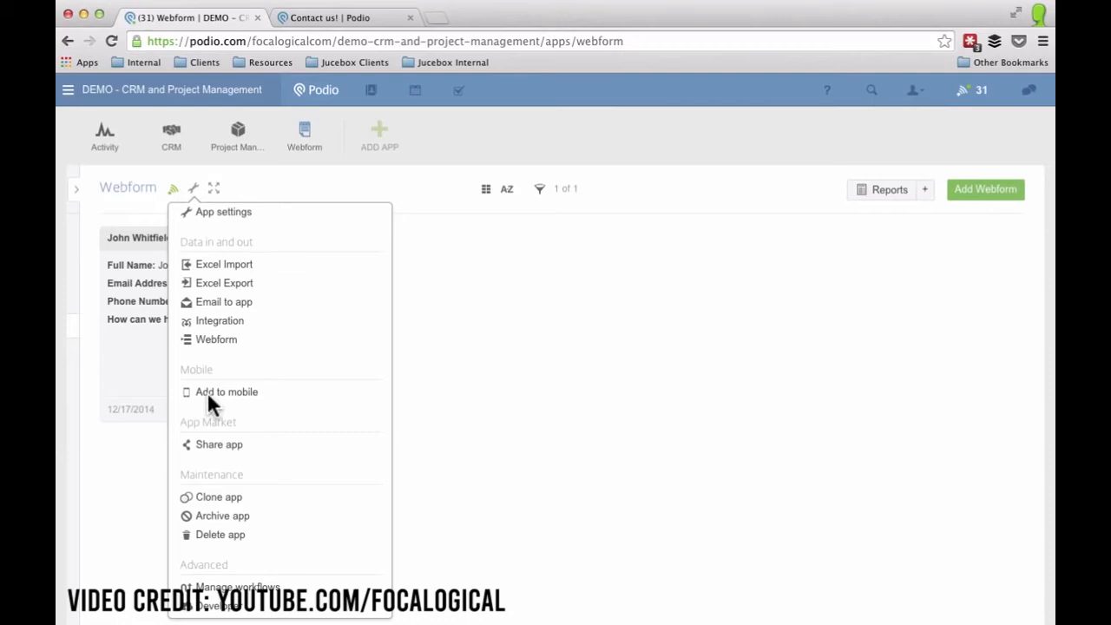
scroll(246, 521, down, 1)
click(248, 563)
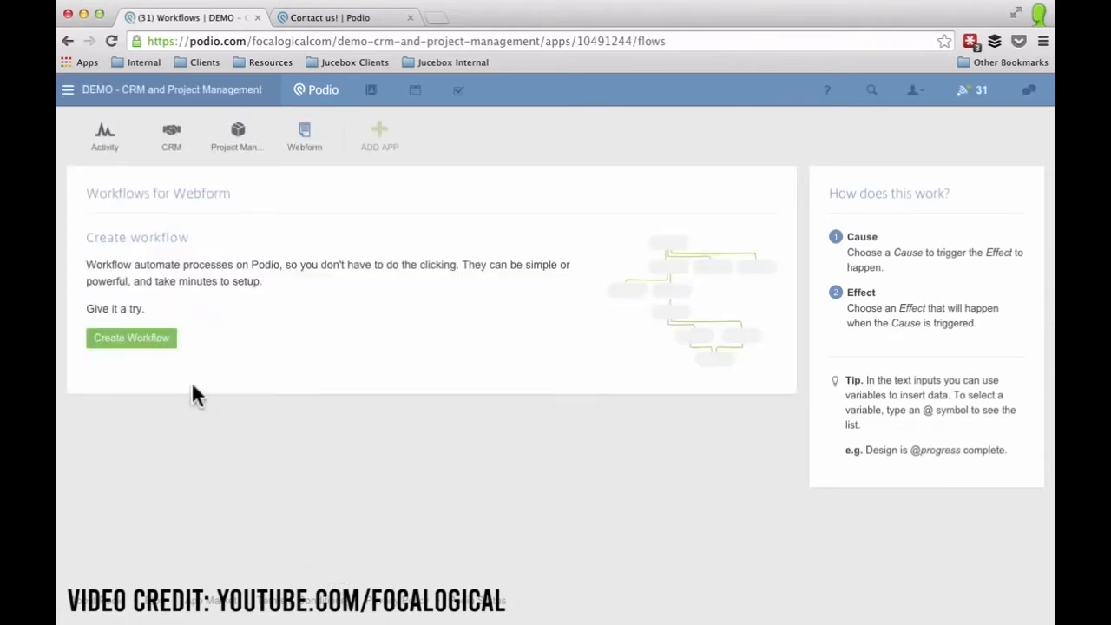
click(124, 349)
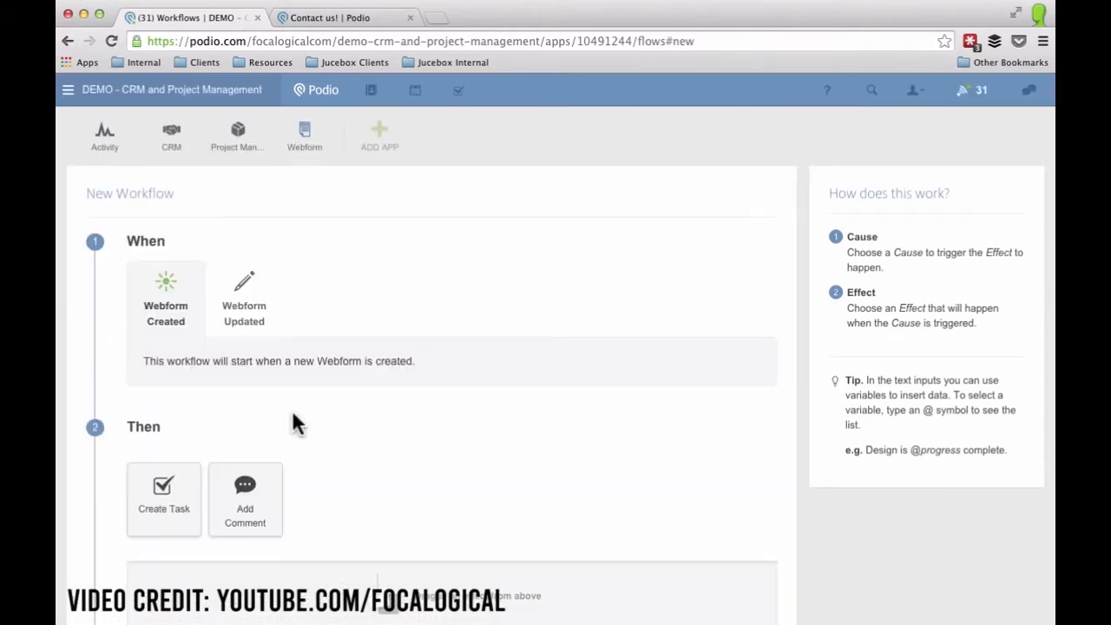
click(165, 283)
scroll(397, 508, down, 4)
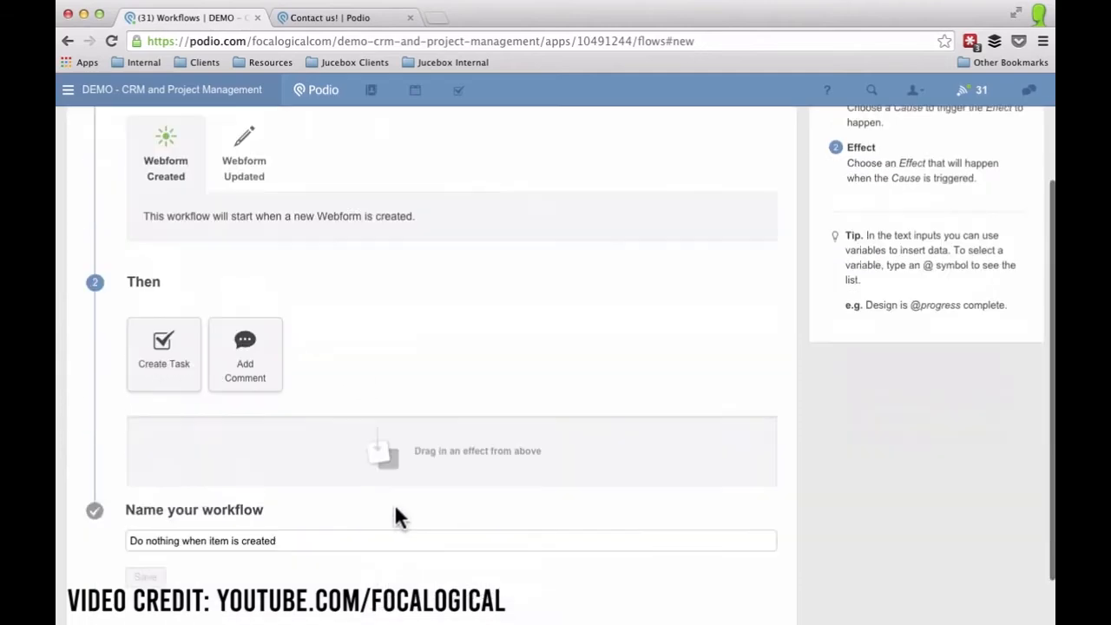
drag(169, 377, 173, 447)
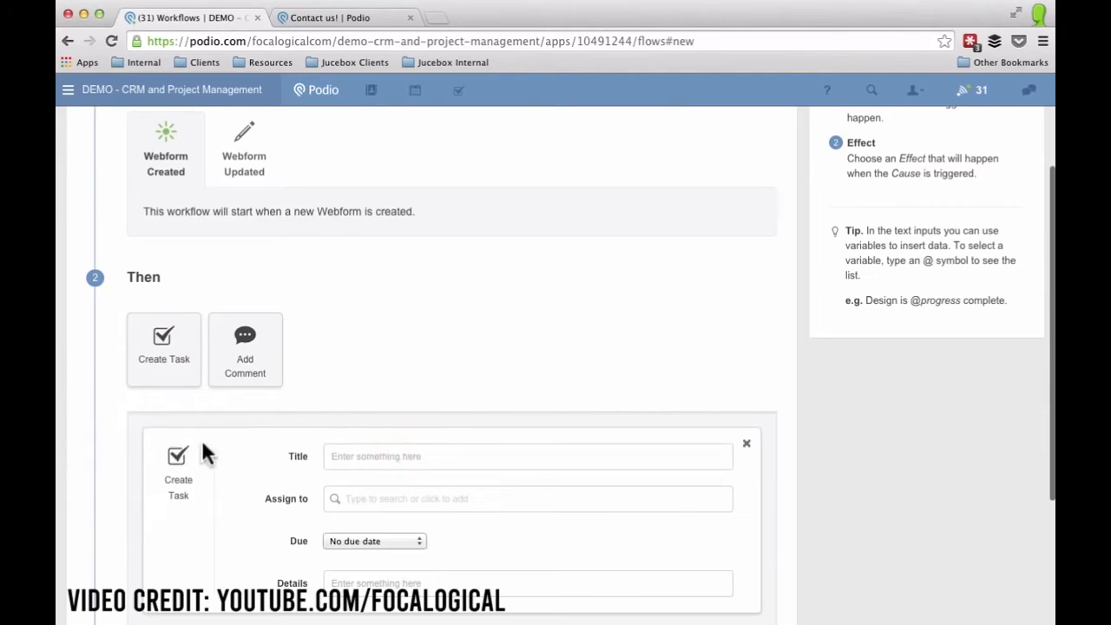
text(New For)
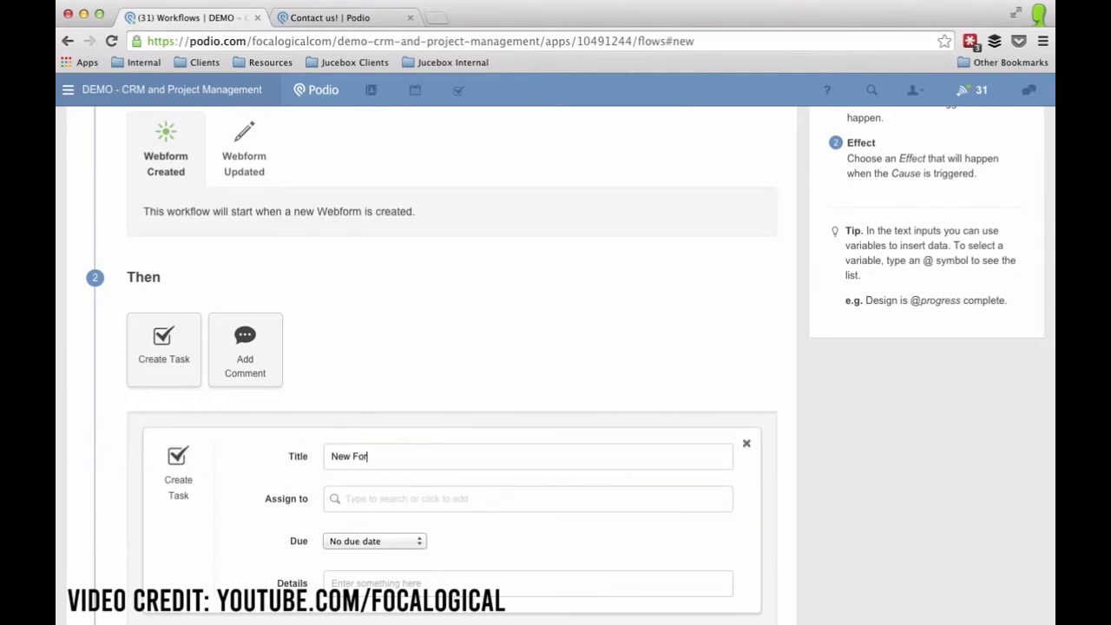
text(m submitted from @)
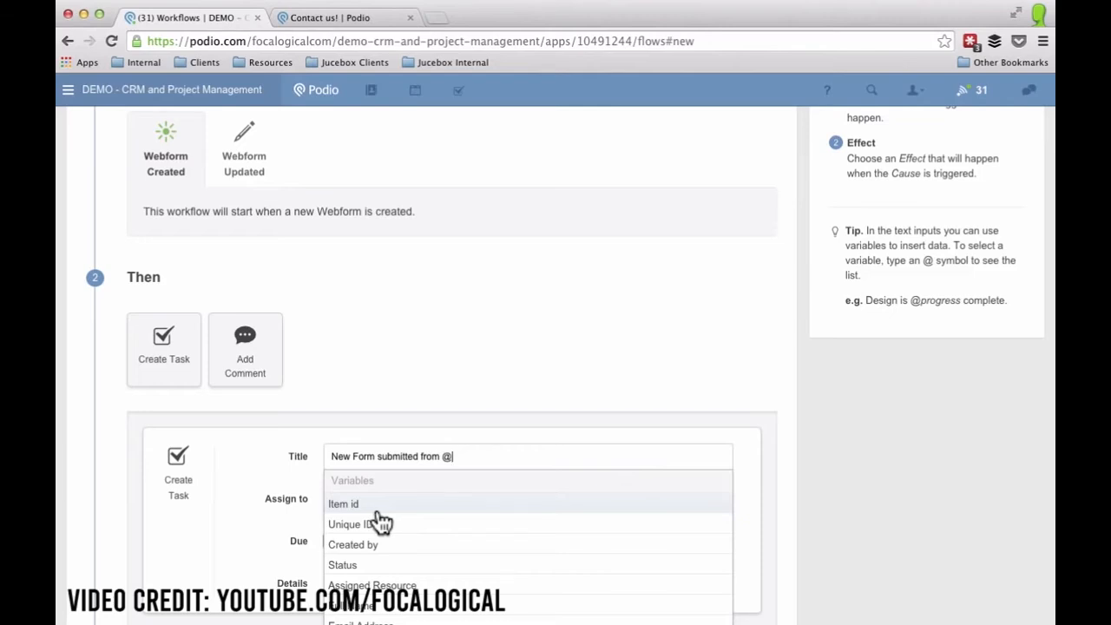
scroll(382, 521, down, 2)
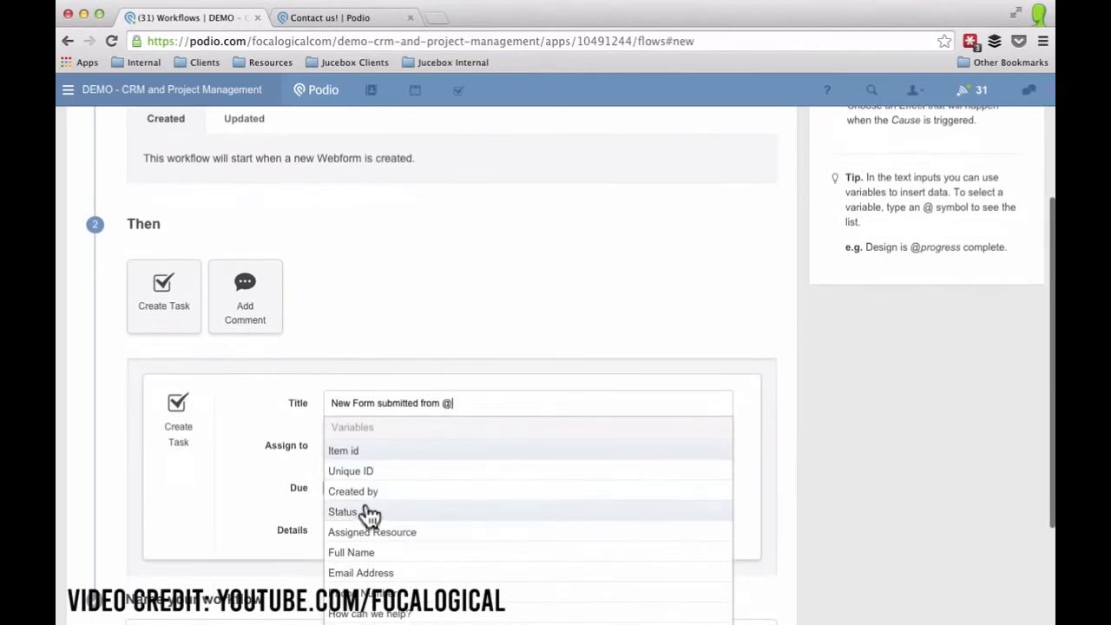
click(358, 554)
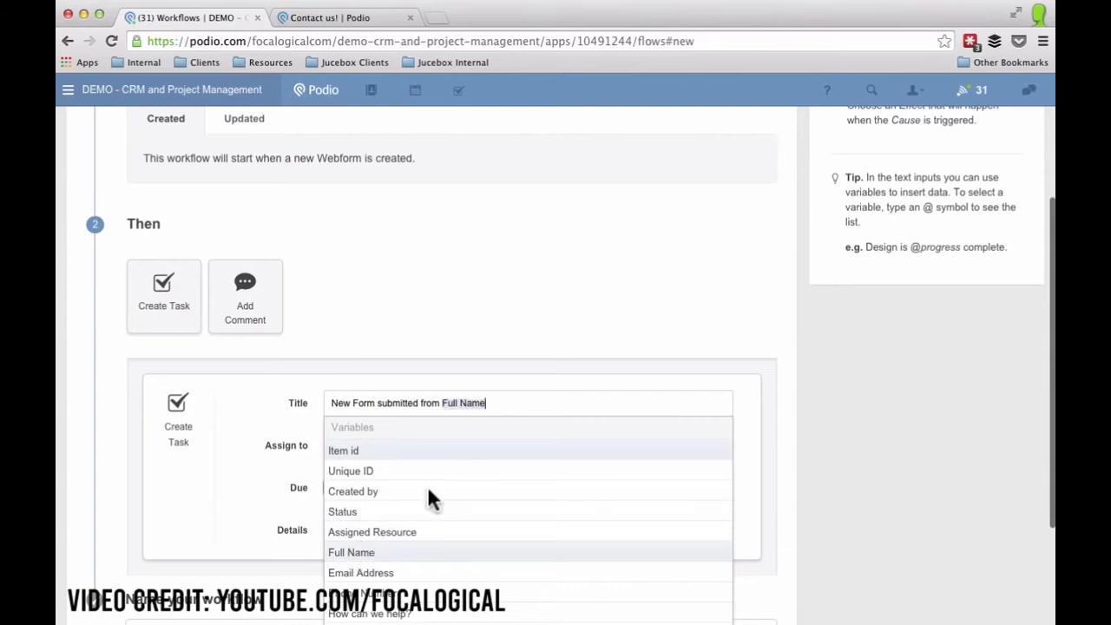
Assign the task to the workspace user and make it due at the current time.
click(374, 442)
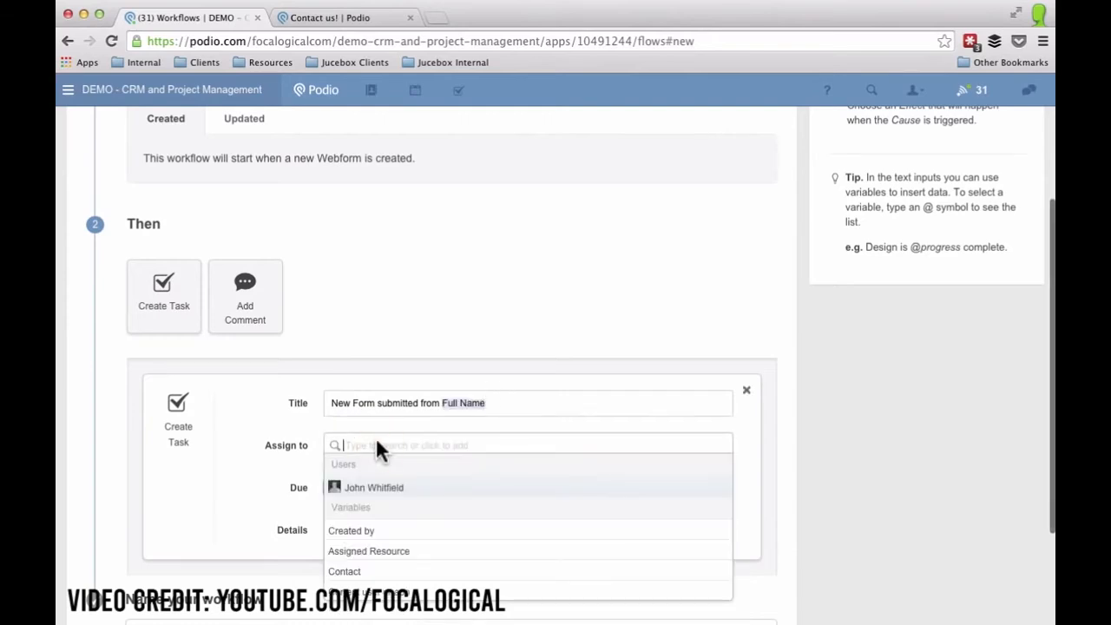
click(382, 491)
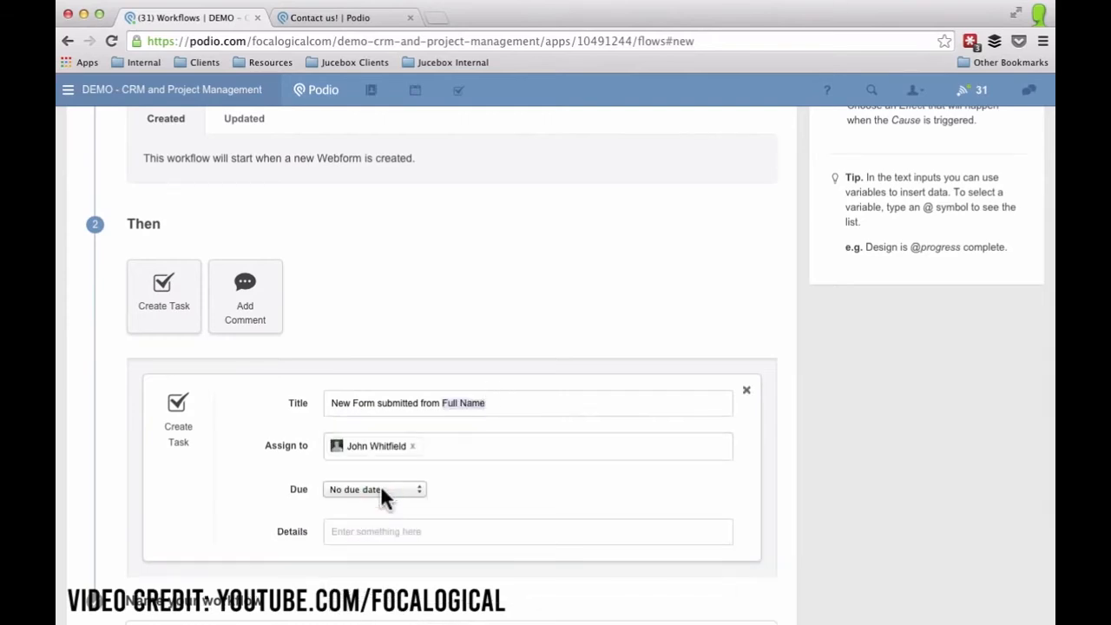
click(356, 490)
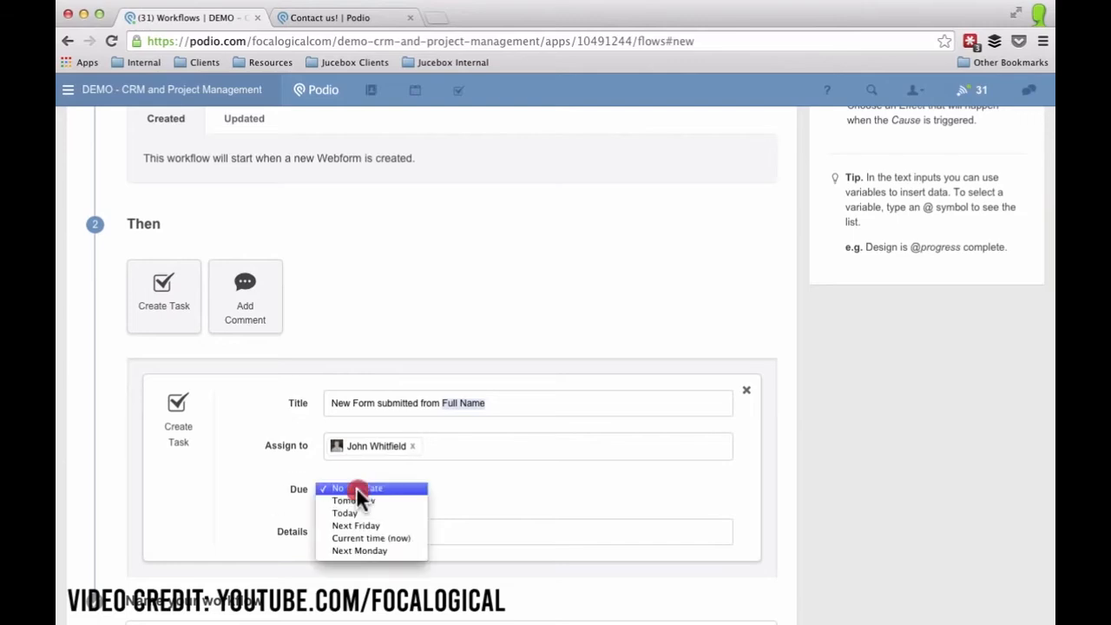
click(356, 539)
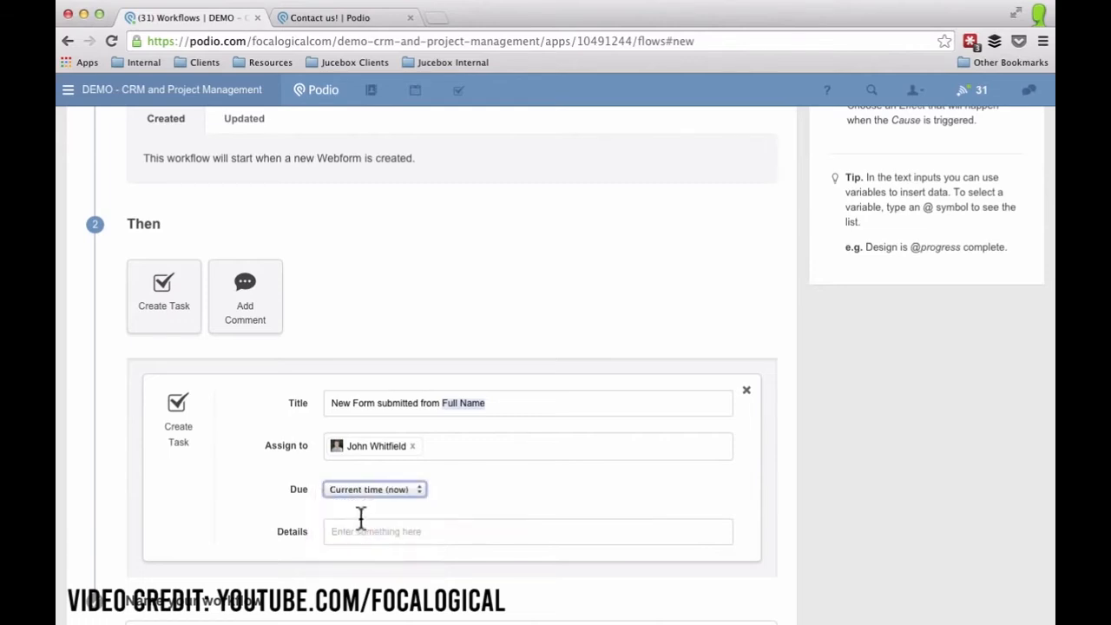
Add details 'They submitted this information:' plus the How can we help? answer, and save.
click(356, 529)
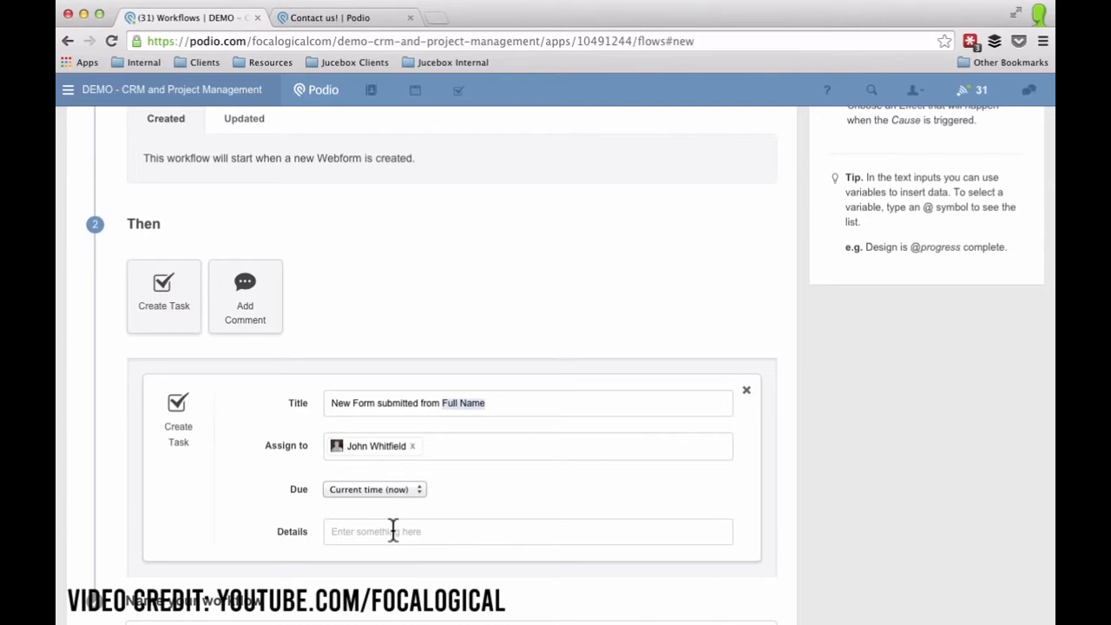
text(They submitted this information:)
key(Return)
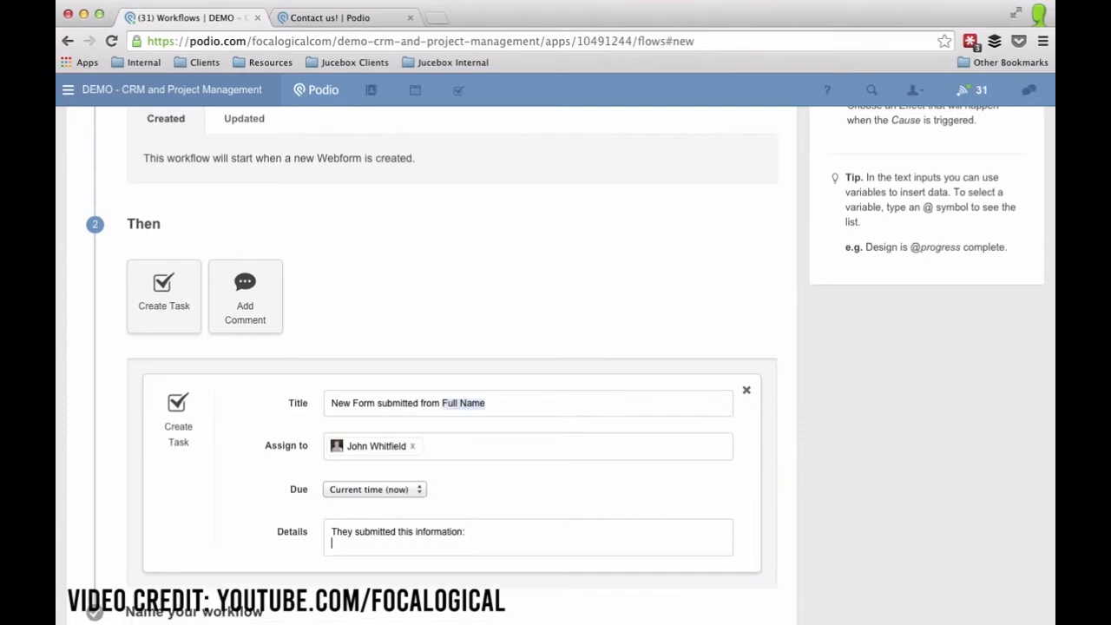
text(@)
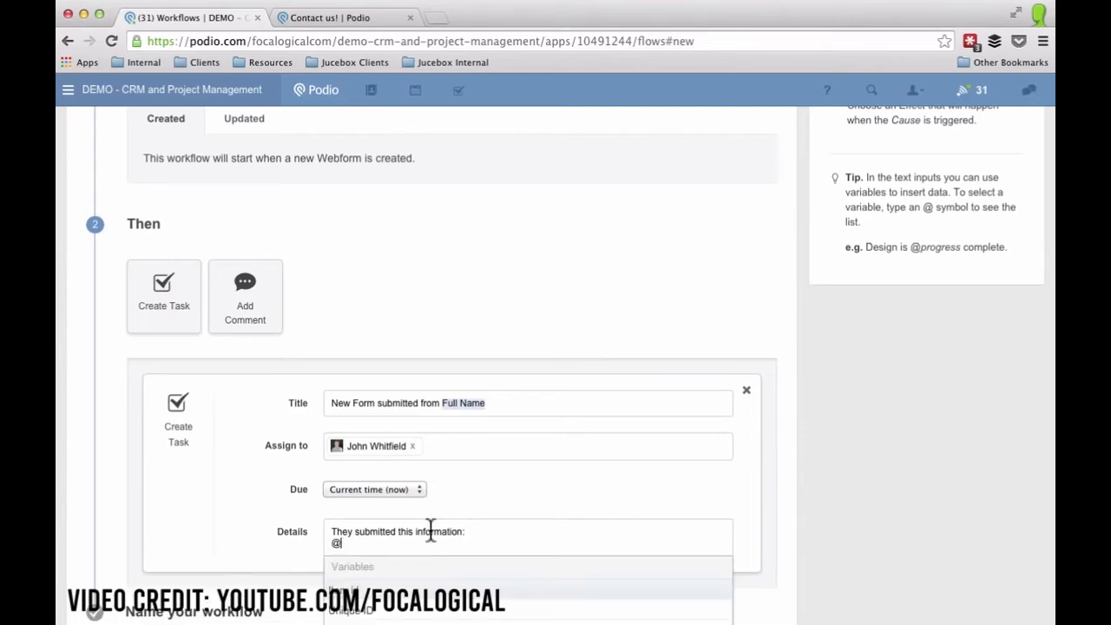
scroll(430, 538, down, 5)
click(373, 553)
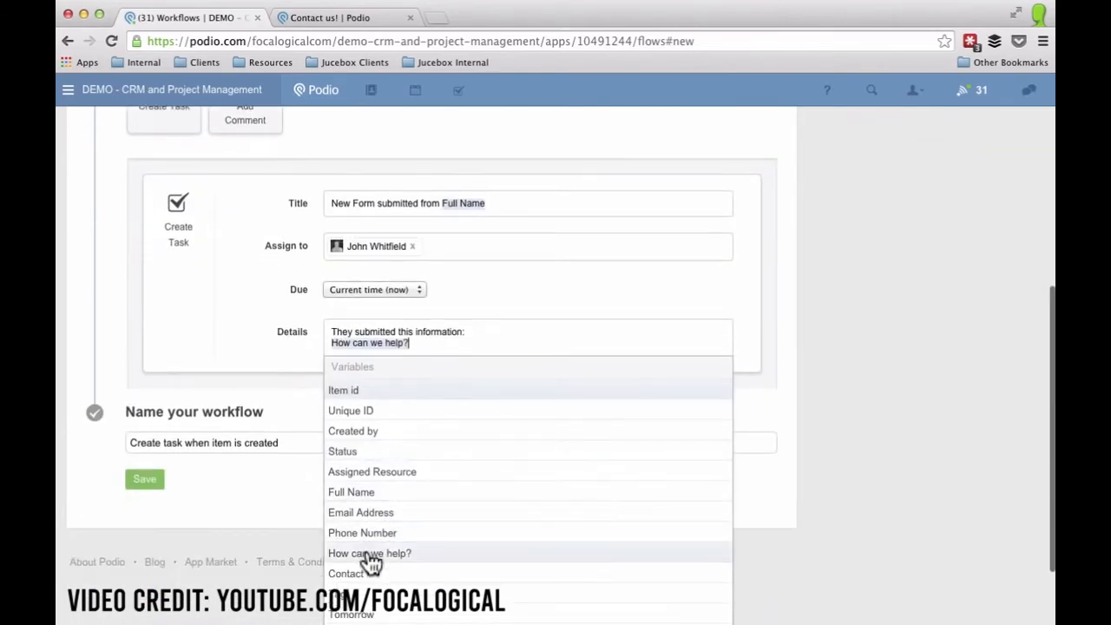
click(145, 518)
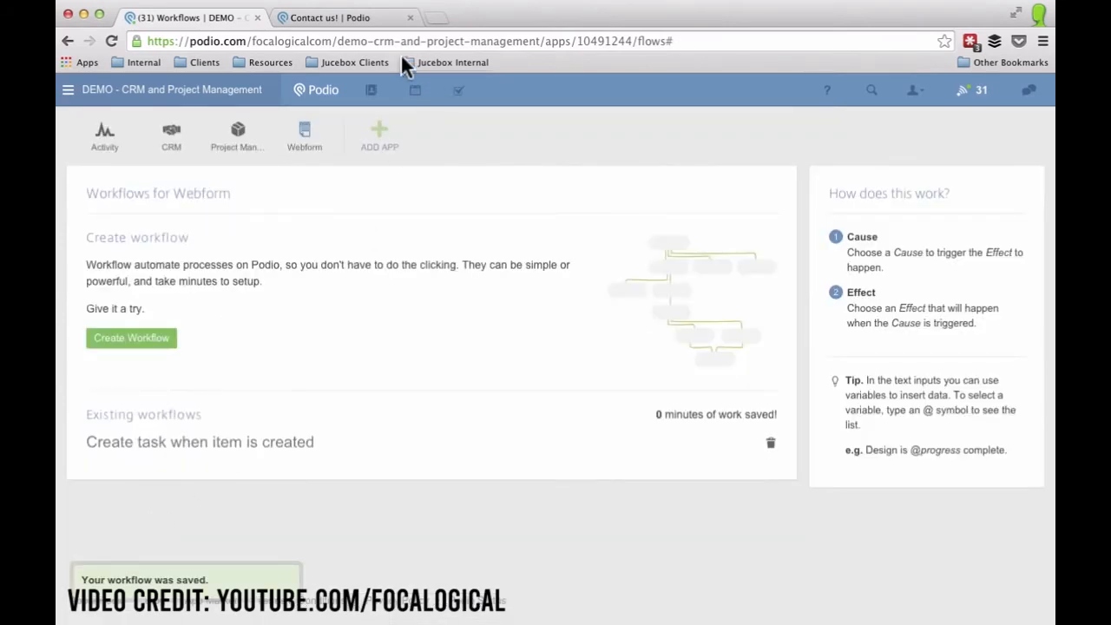
click(338, 19)
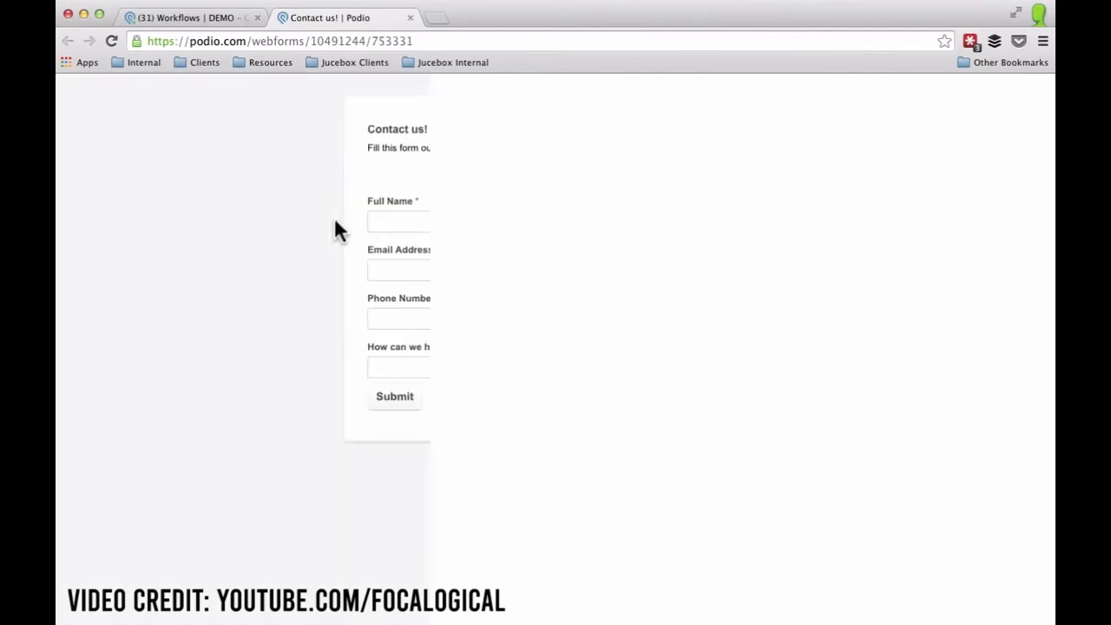
Enter a test contact's full name, e-mail and phone with request 'Need help with email.' and submit.
click(393, 224)
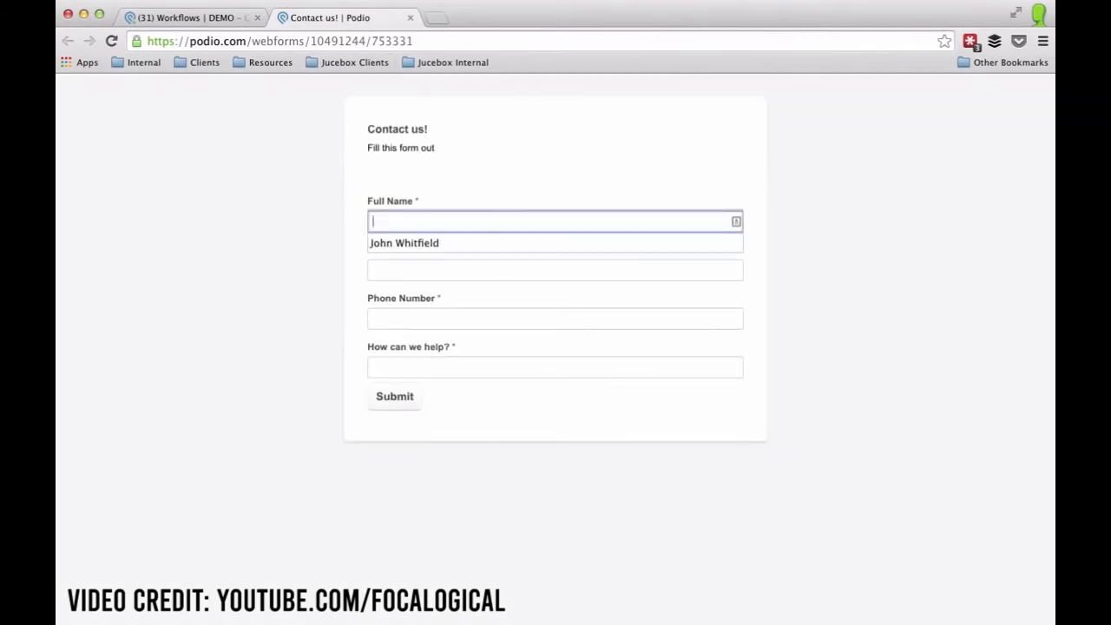
key(Tab)
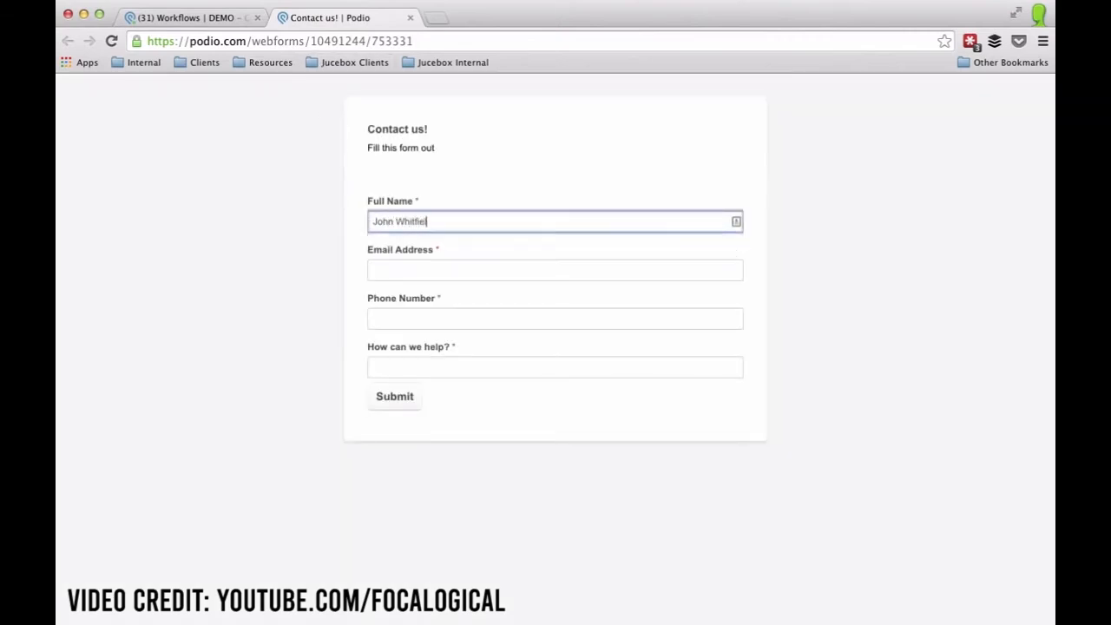
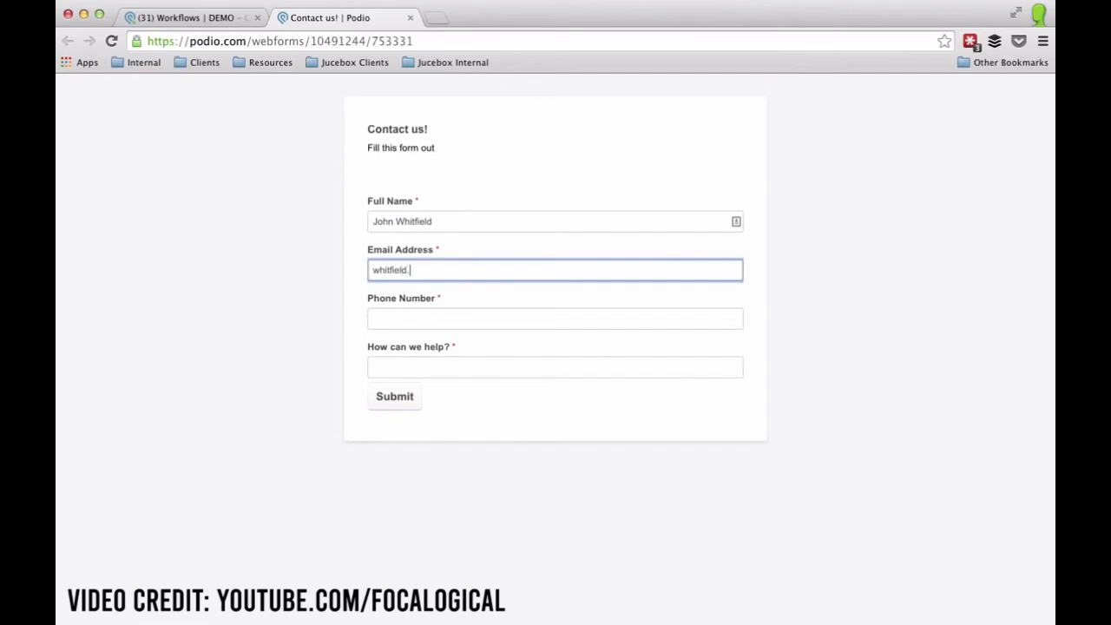
key(Tab)
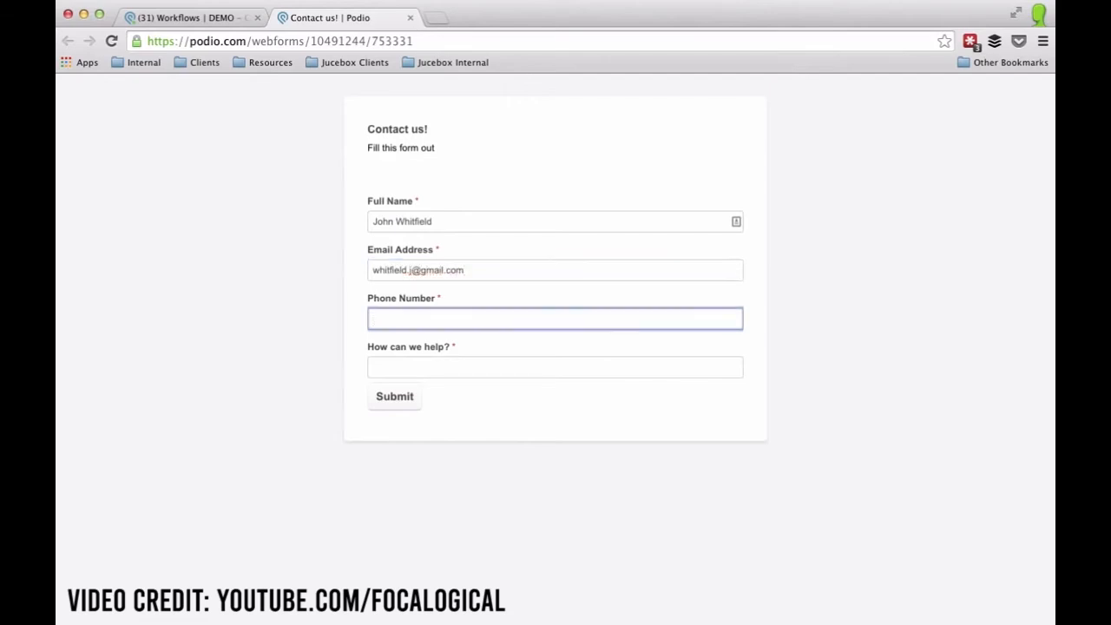
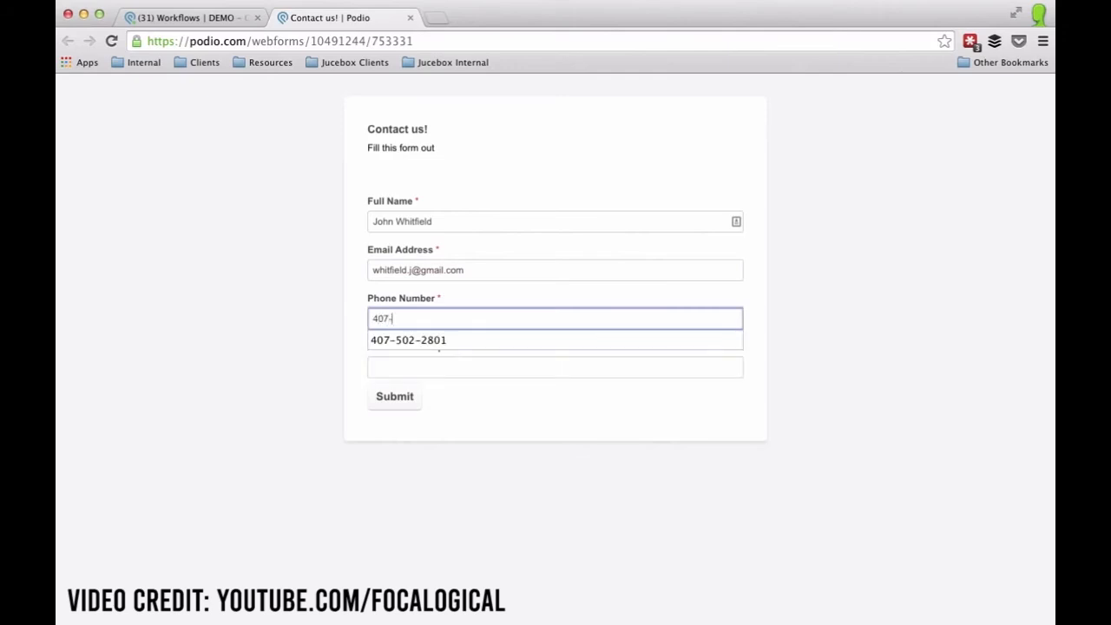
key(Tab)
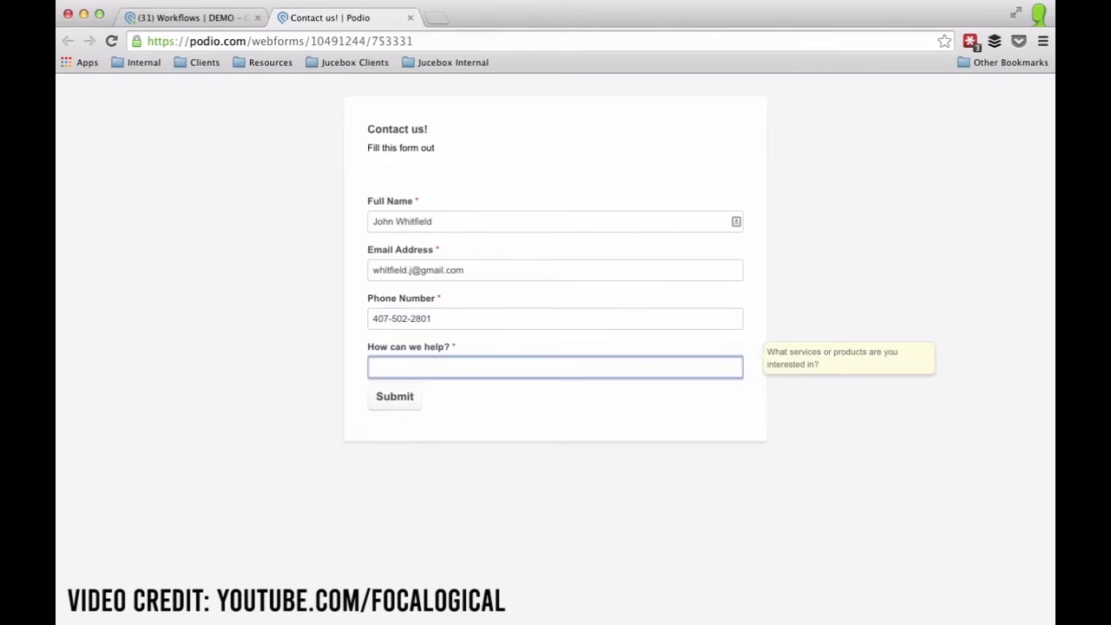
text(Need help with email.)
click(393, 398)
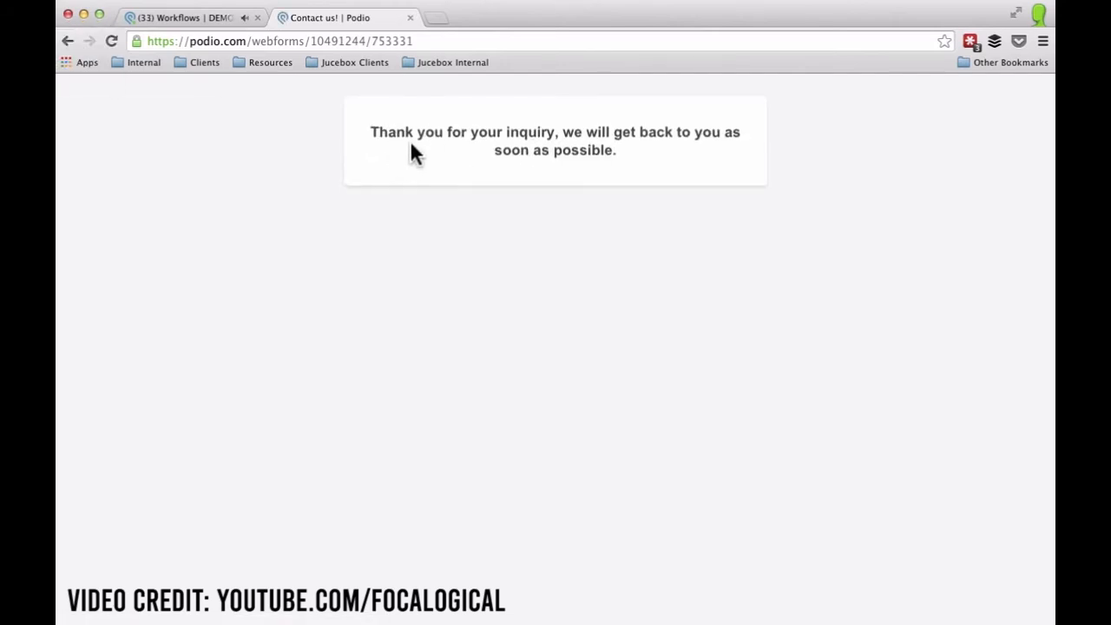
click(224, 17)
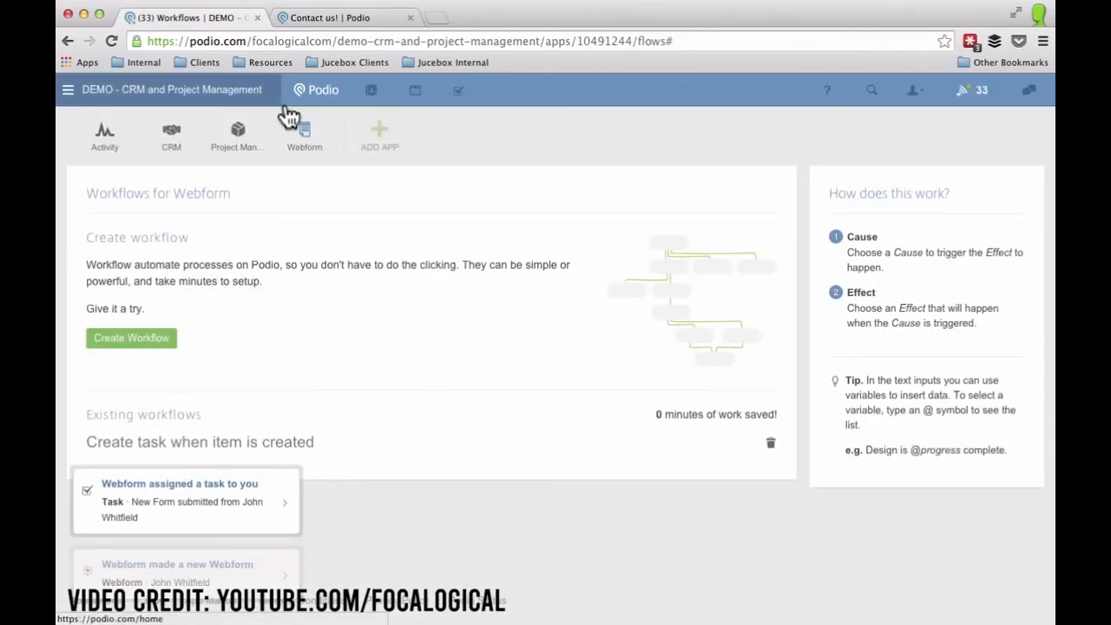
Mark the task auto-created for the new webform entry as done.
click(300, 139)
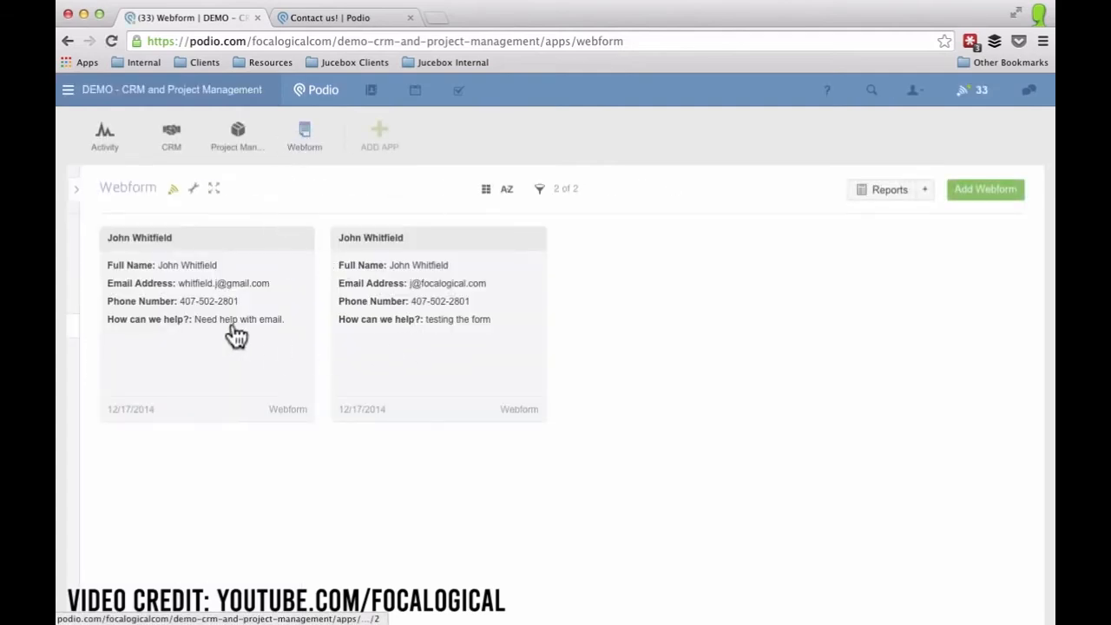
click(275, 348)
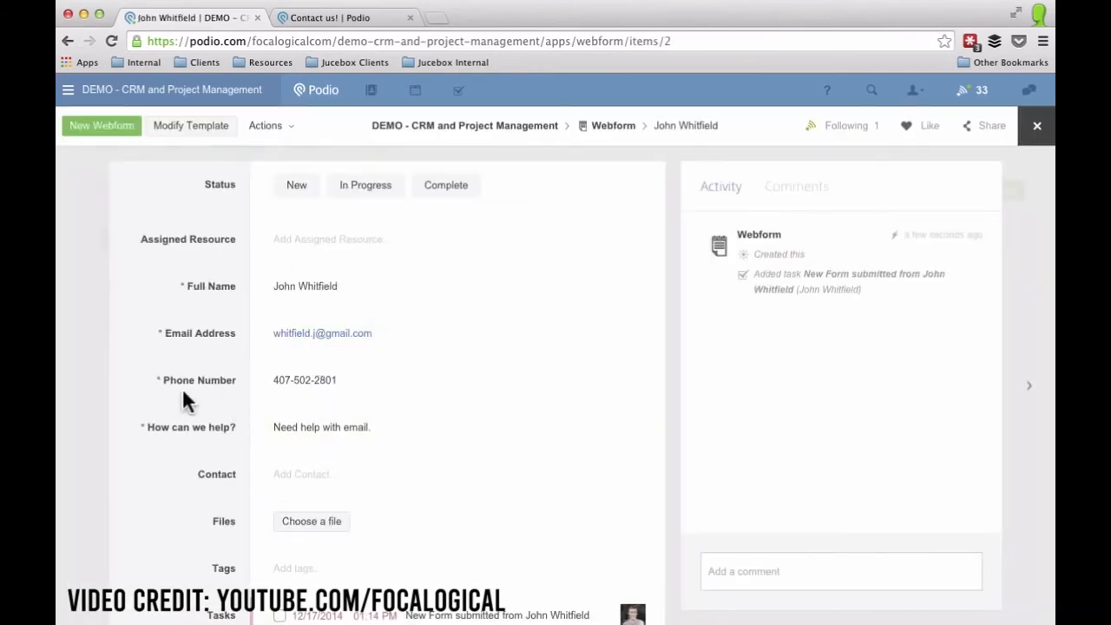
scroll(183, 393, down, 3)
click(454, 483)
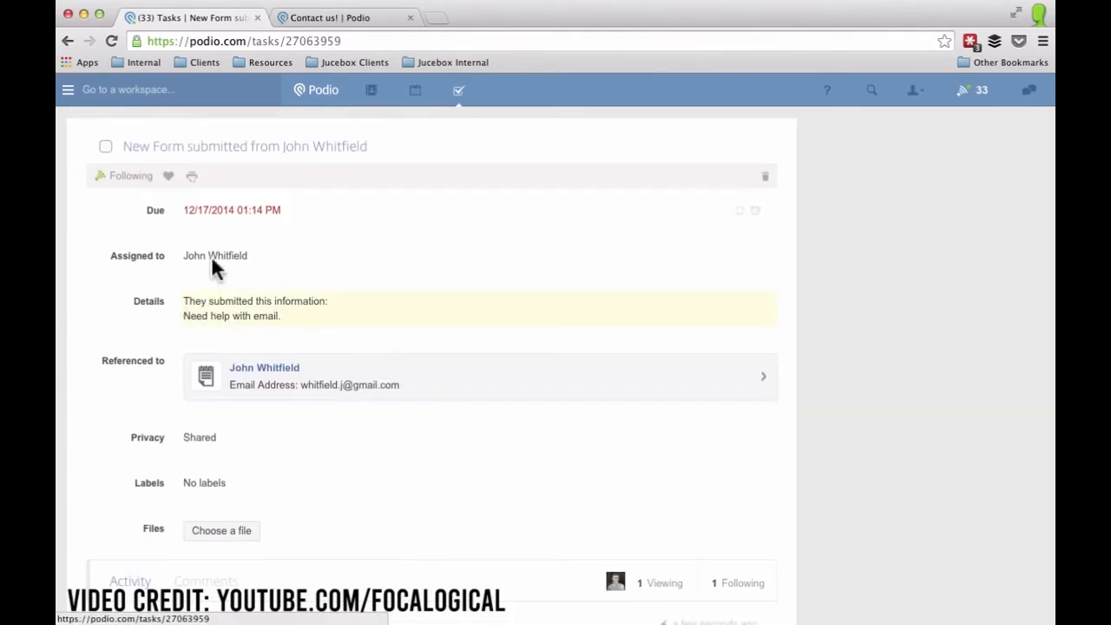
click(105, 150)
click(858, 316)
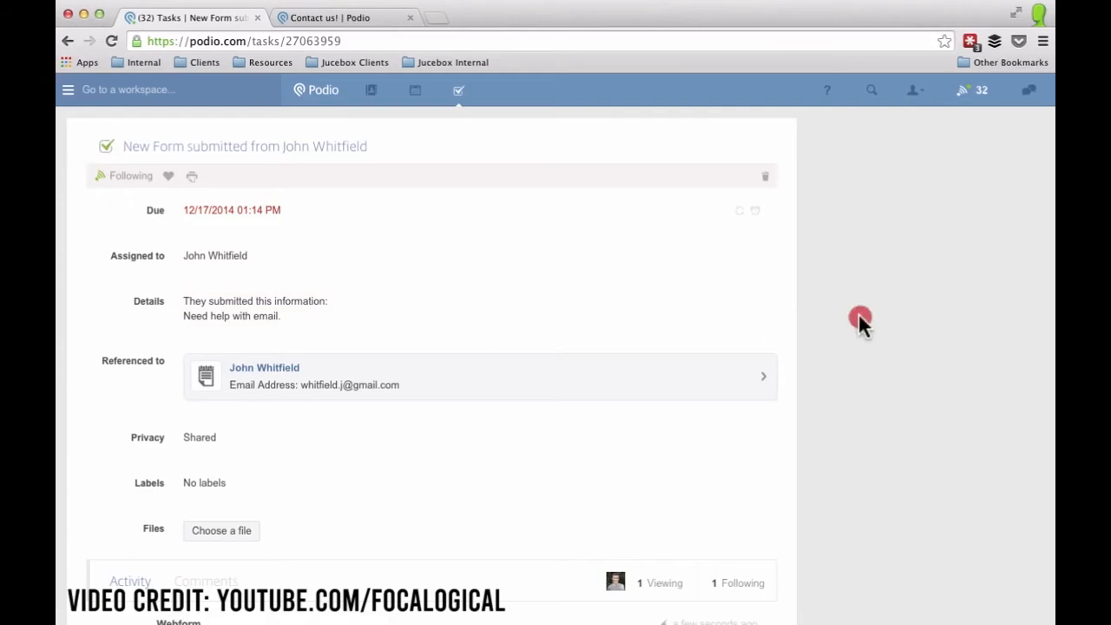
Set the new entry's status to Complete with the workspace member as Assigned Resource.
click(265, 372)
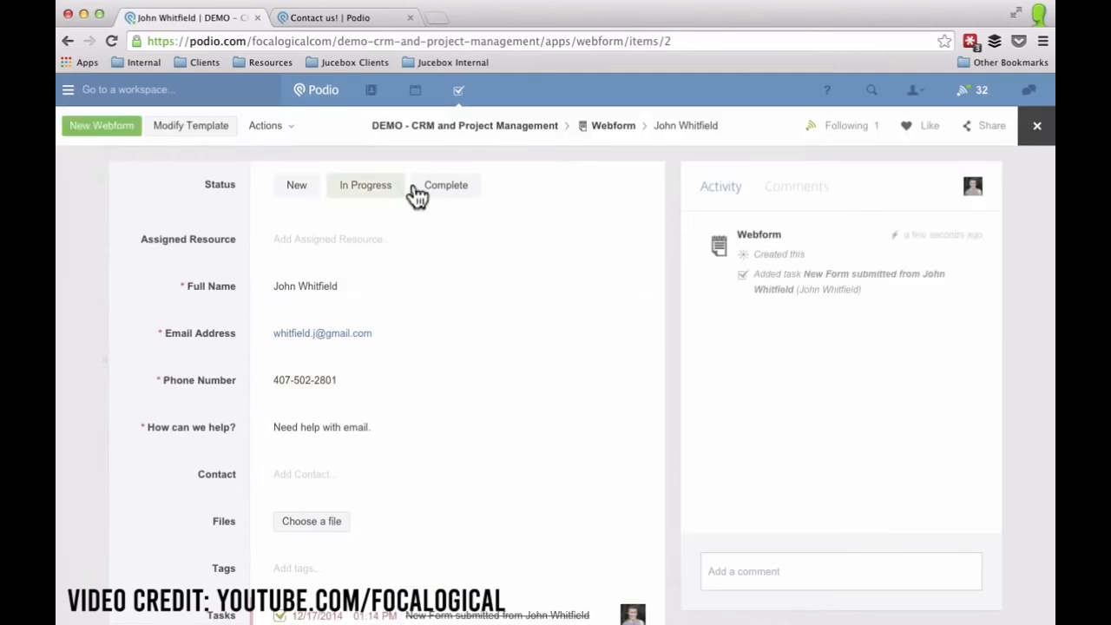
click(430, 194)
click(312, 239)
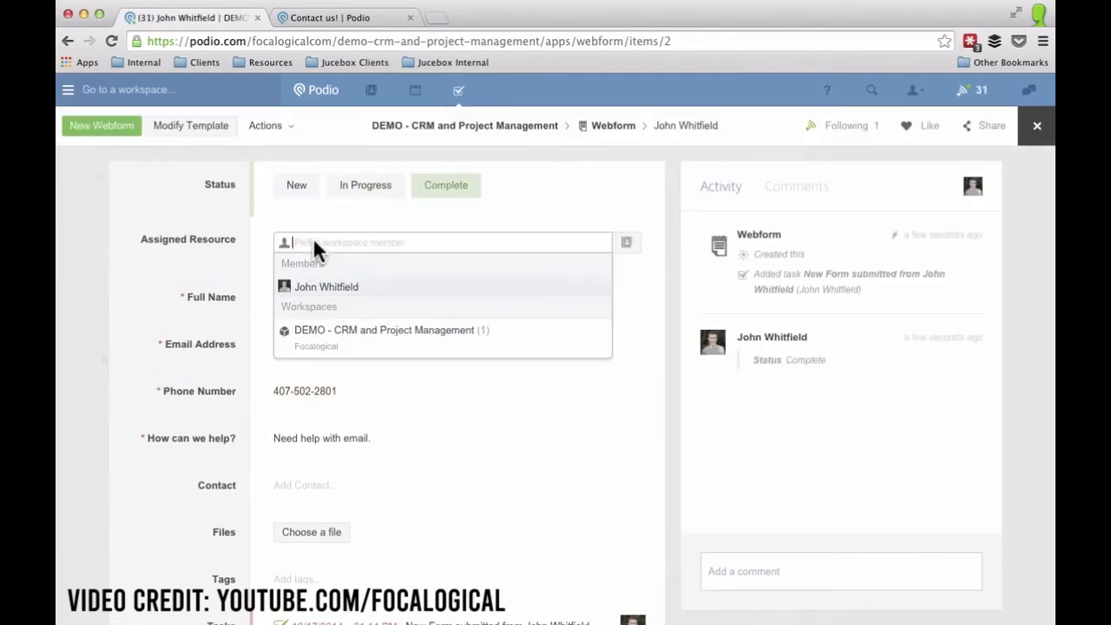
click(310, 288)
click(135, 211)
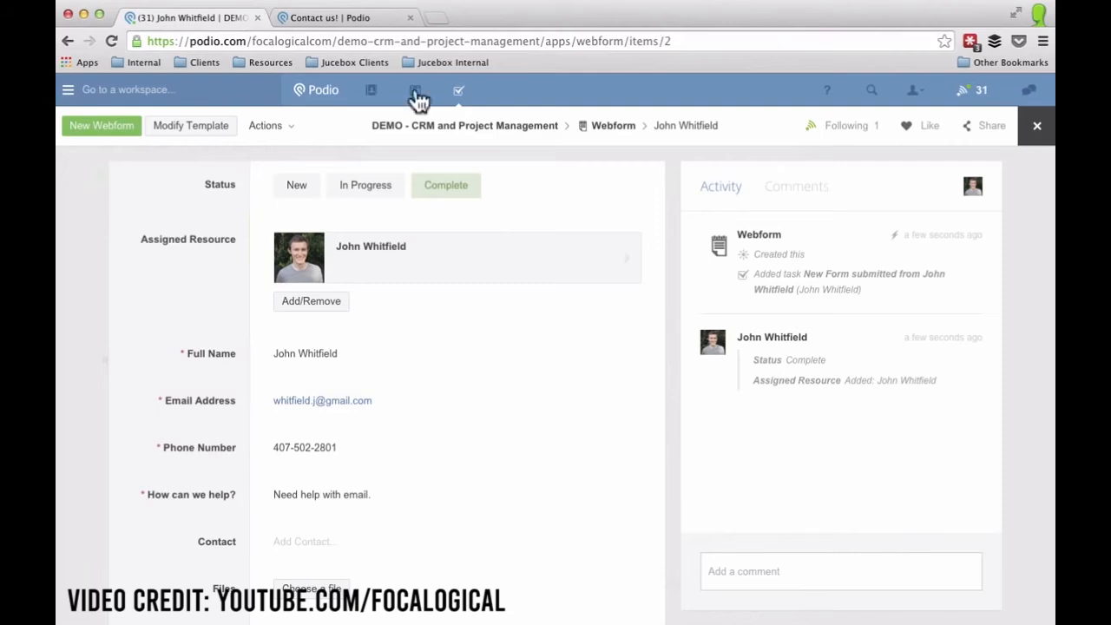
click(438, 17)
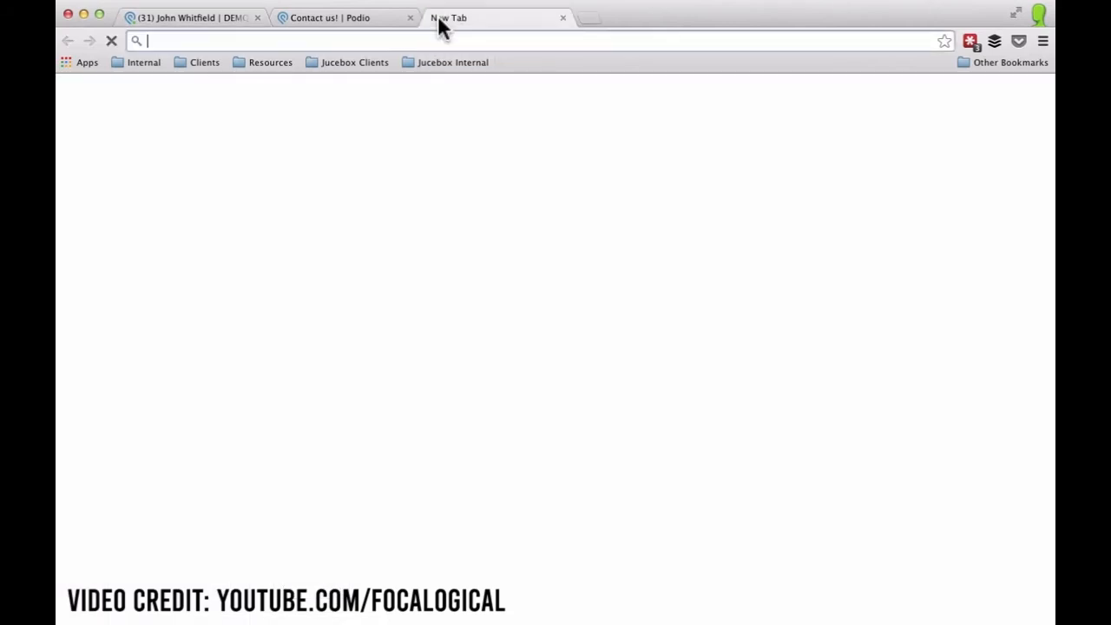
Log in at globiflow.com and refresh the workspaces and apps from Podio.
text(globi)
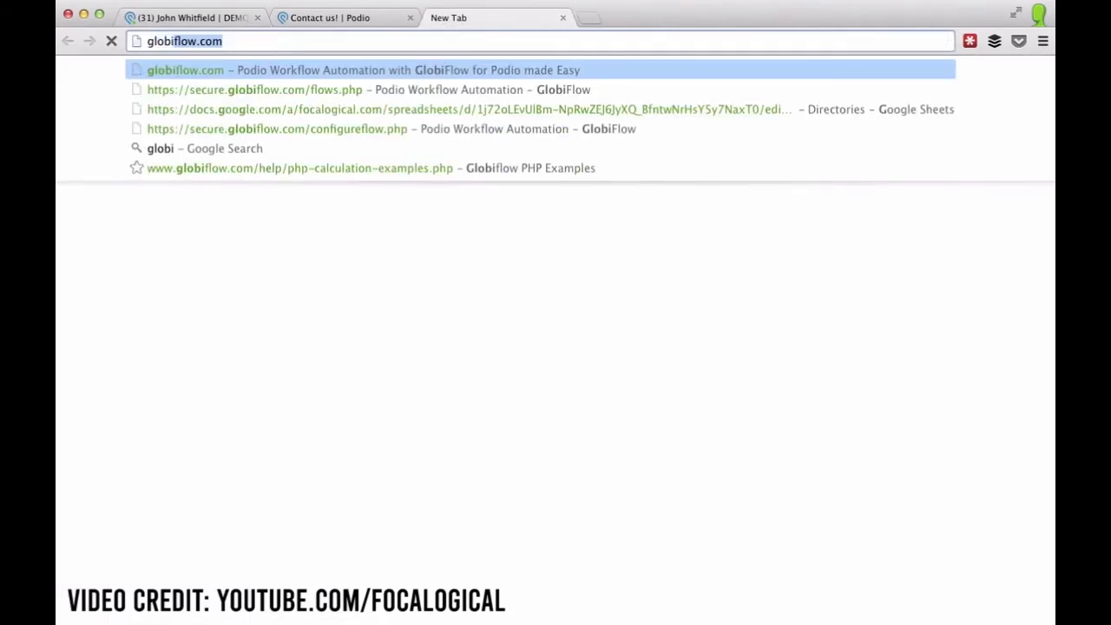
text(flow.co)
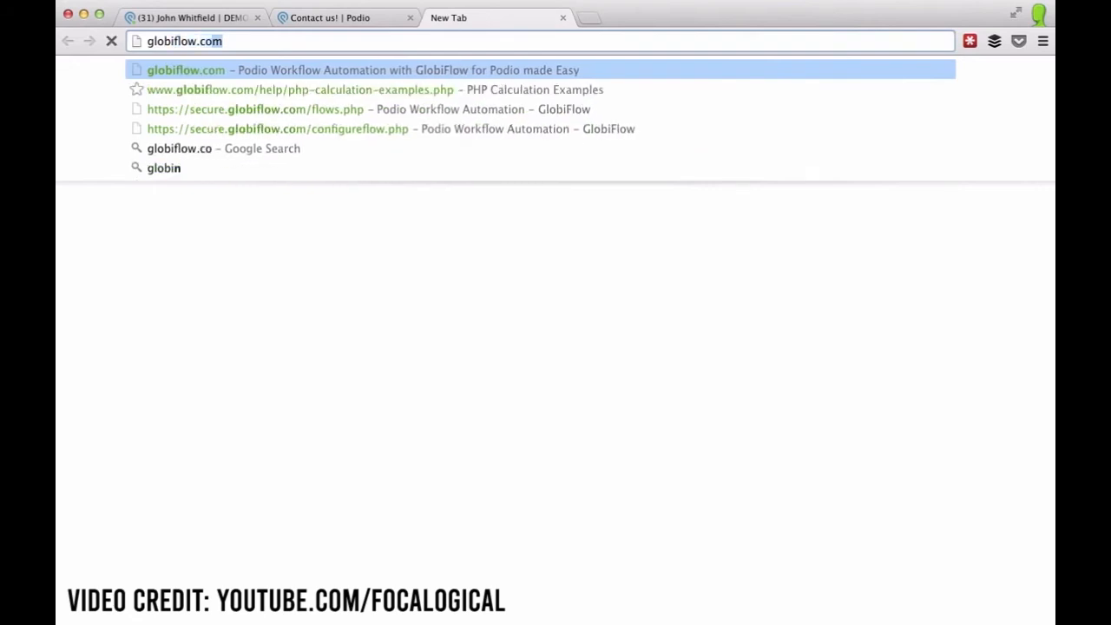
key(Return)
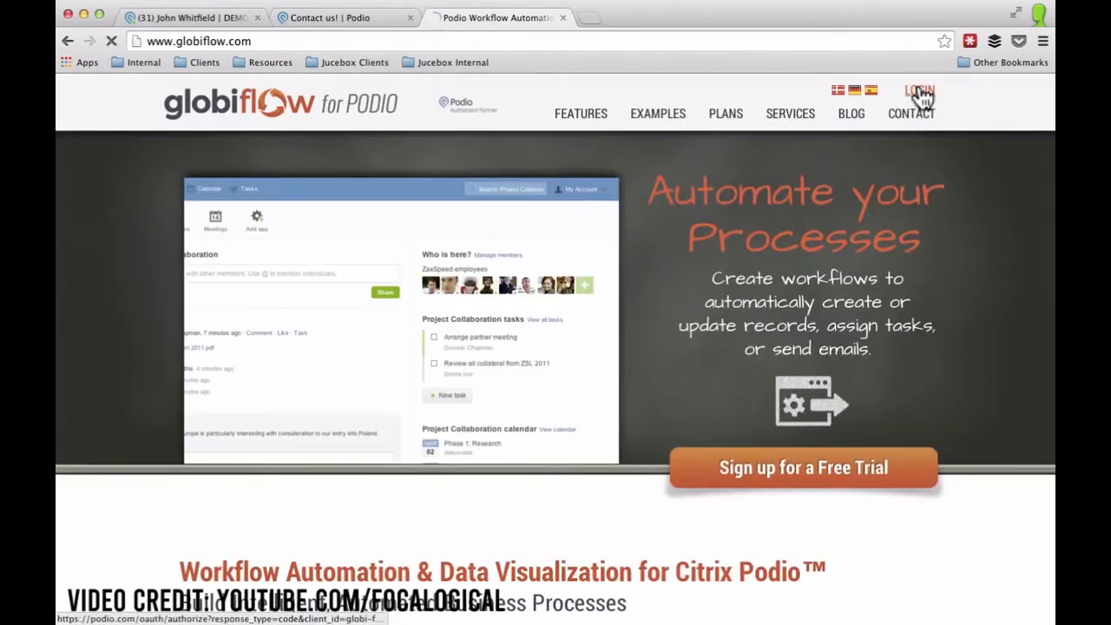
click(920, 92)
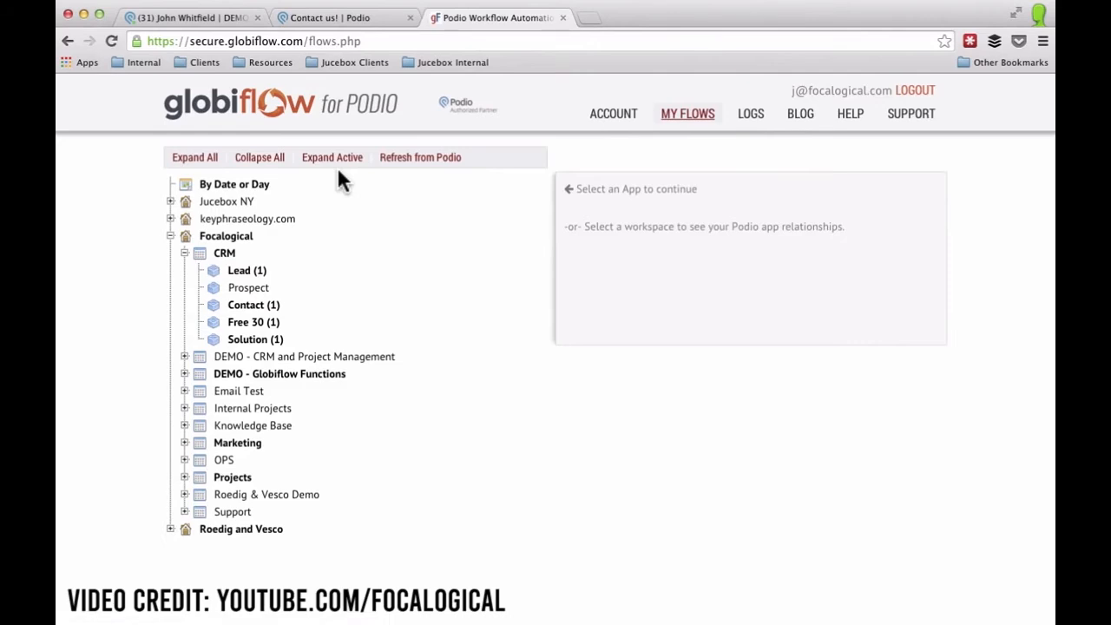
click(418, 163)
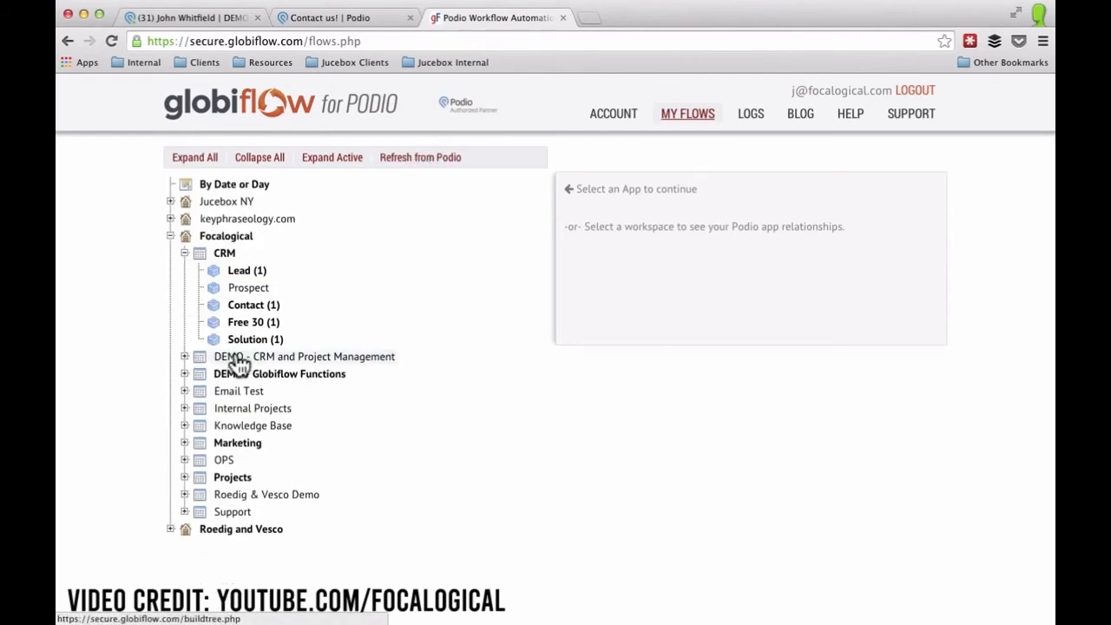
Create an item-updated flow named 'Add to Prospects' on the DEMO - CRM Webform app.
click(184, 356)
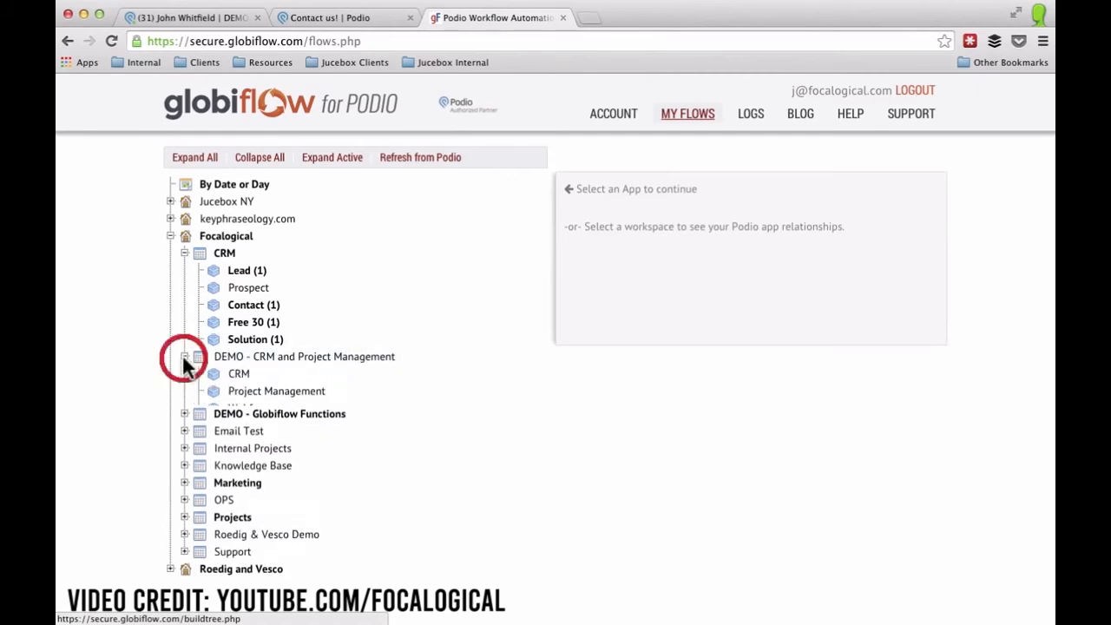
click(248, 412)
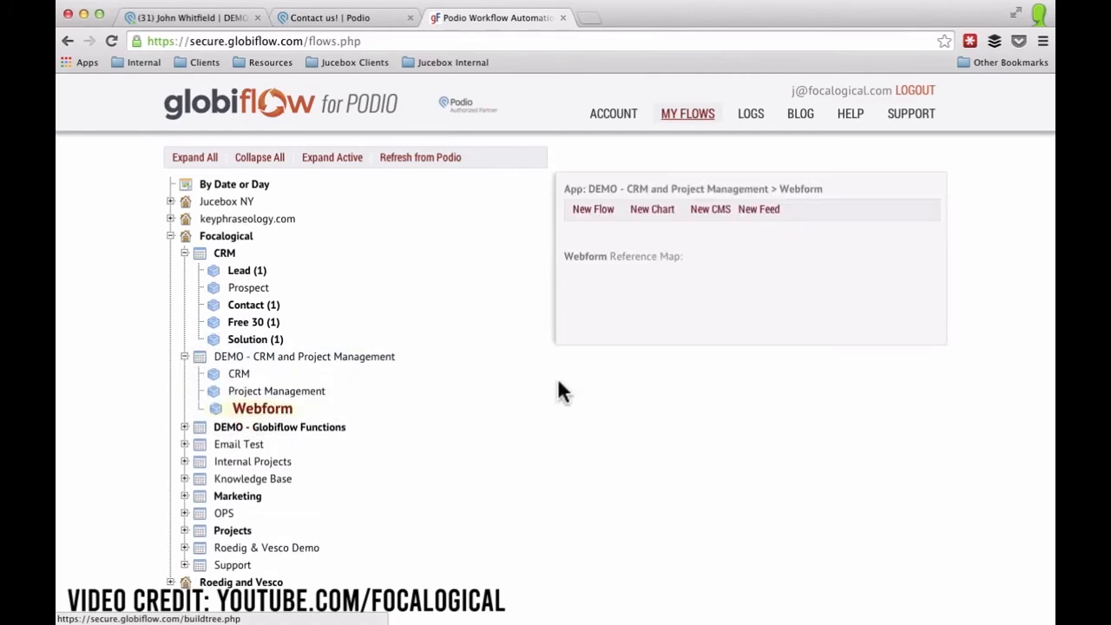
click(593, 211)
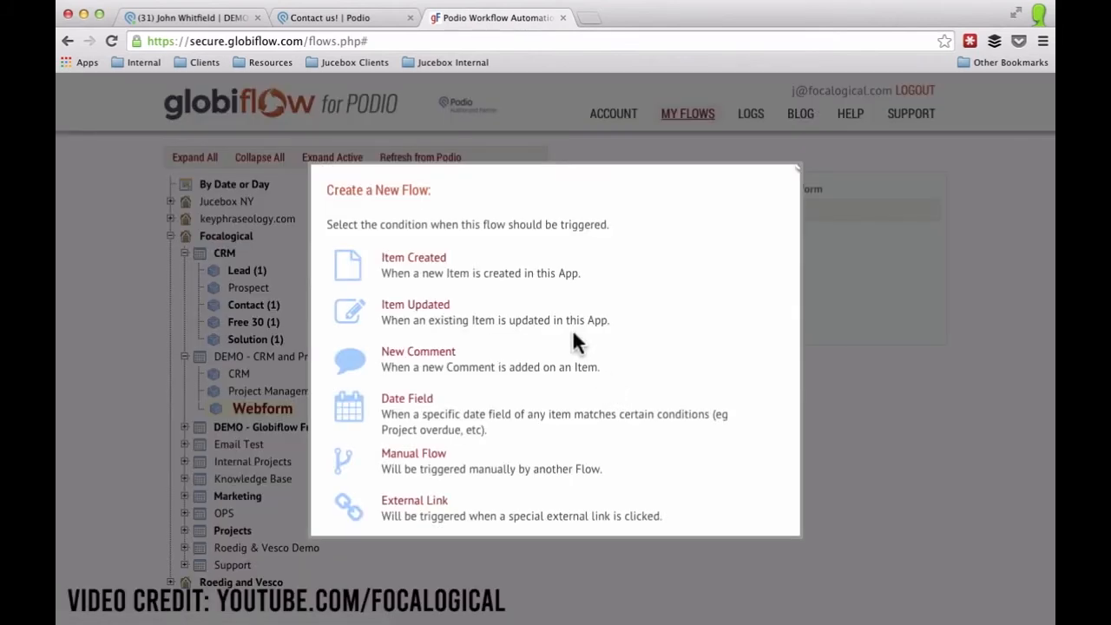
click(426, 308)
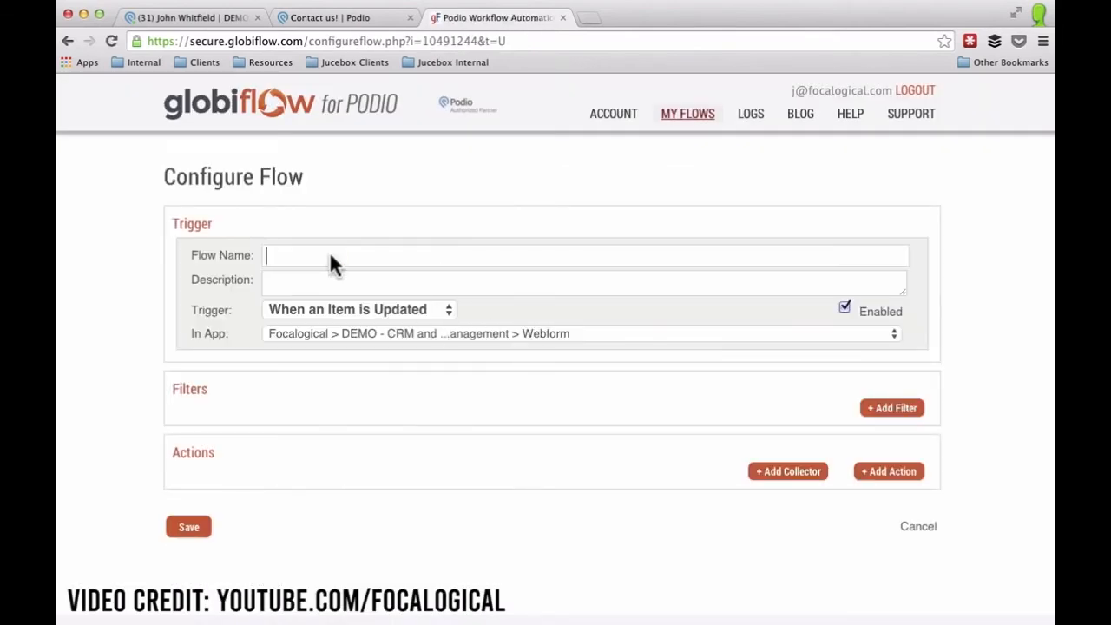
text(Add to Prospects)
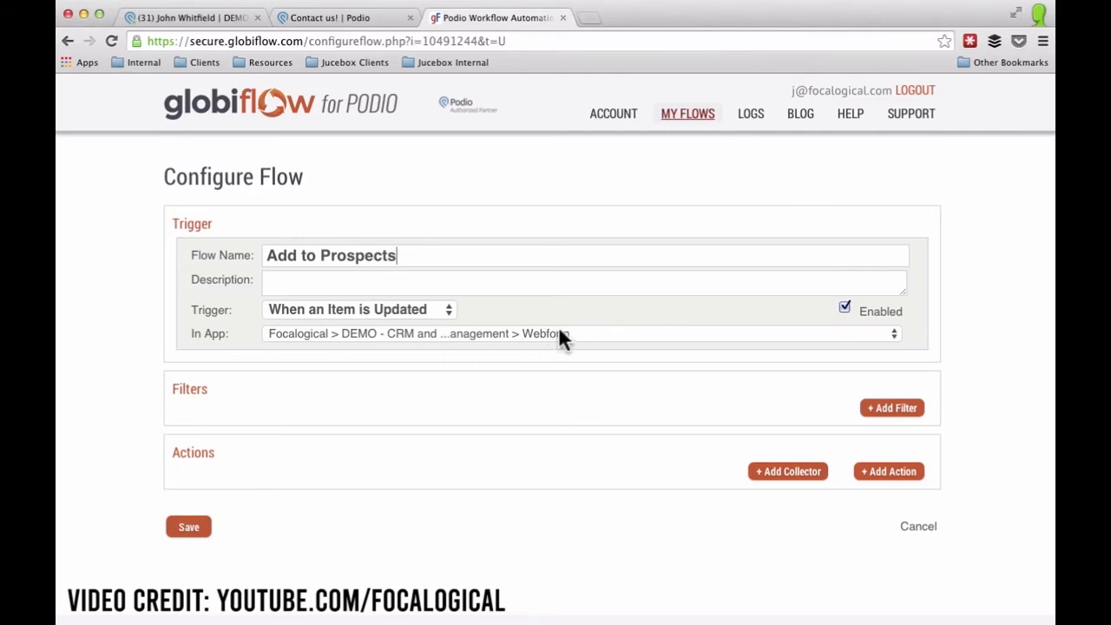
click(894, 404)
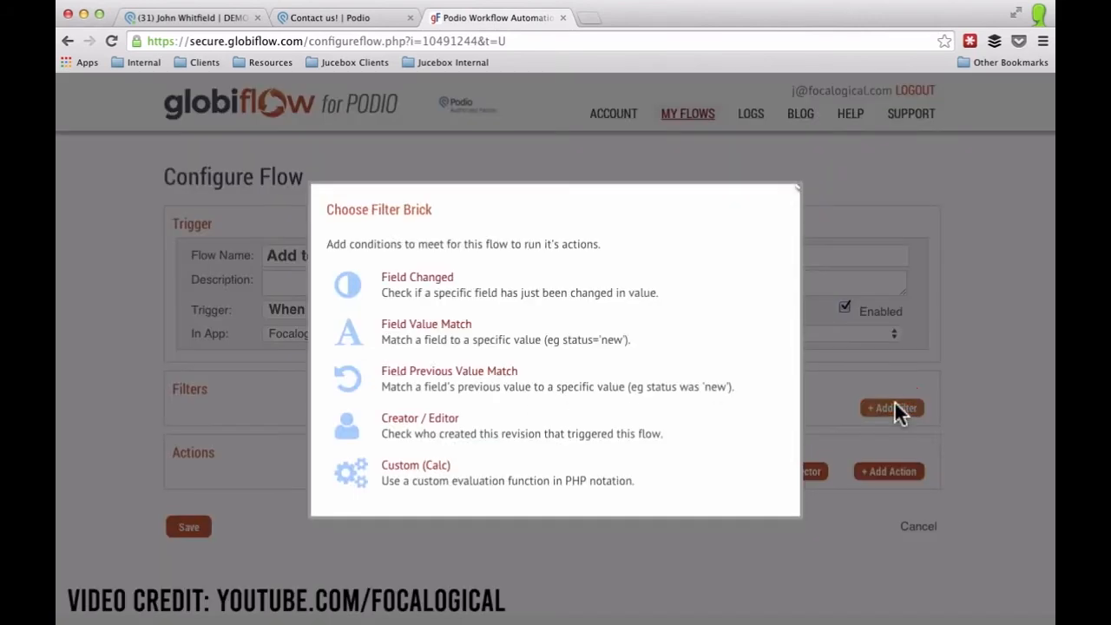
Add a Field Changed filter watching the Status field.
click(427, 287)
click(295, 416)
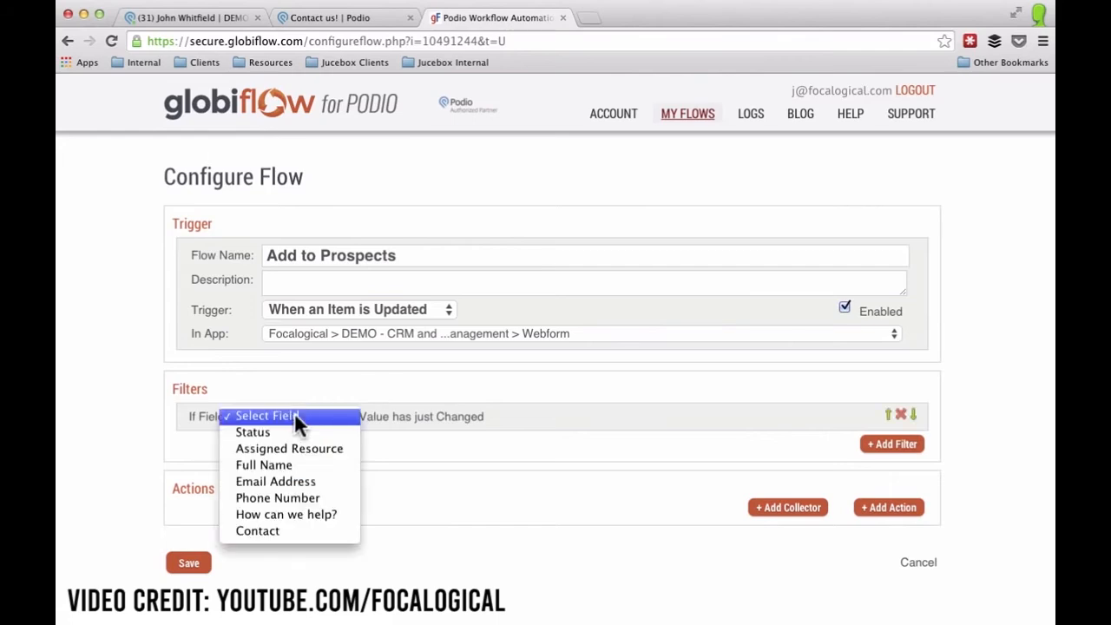
click(293, 435)
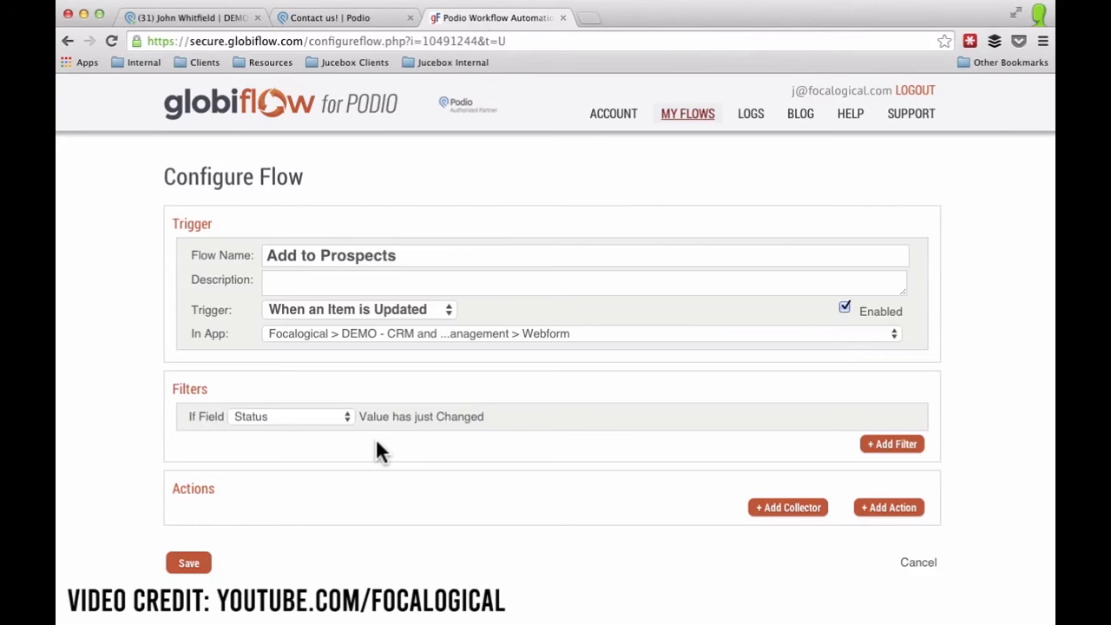
Add a Field Value Match filter requiring Status to equal Complete.
click(894, 446)
click(402, 323)
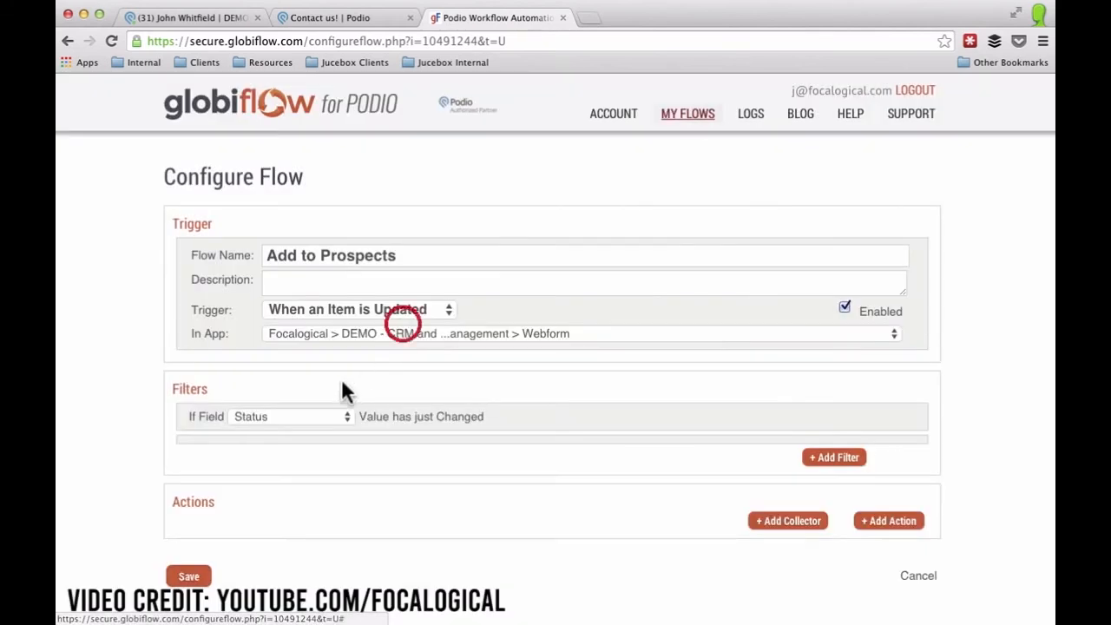
click(300, 448)
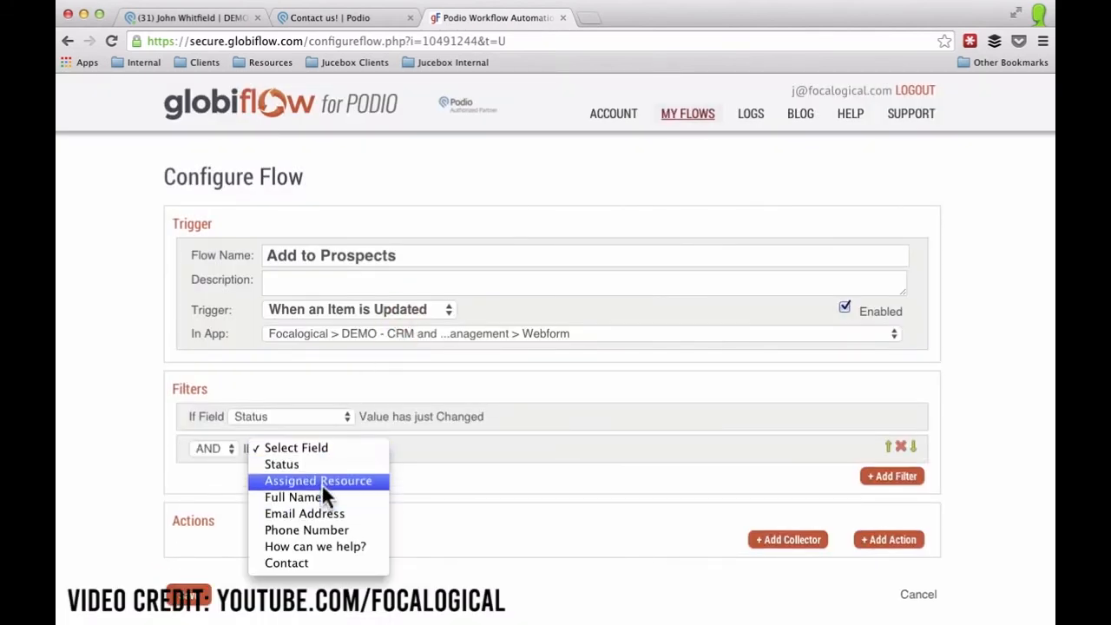
click(313, 464)
click(514, 448)
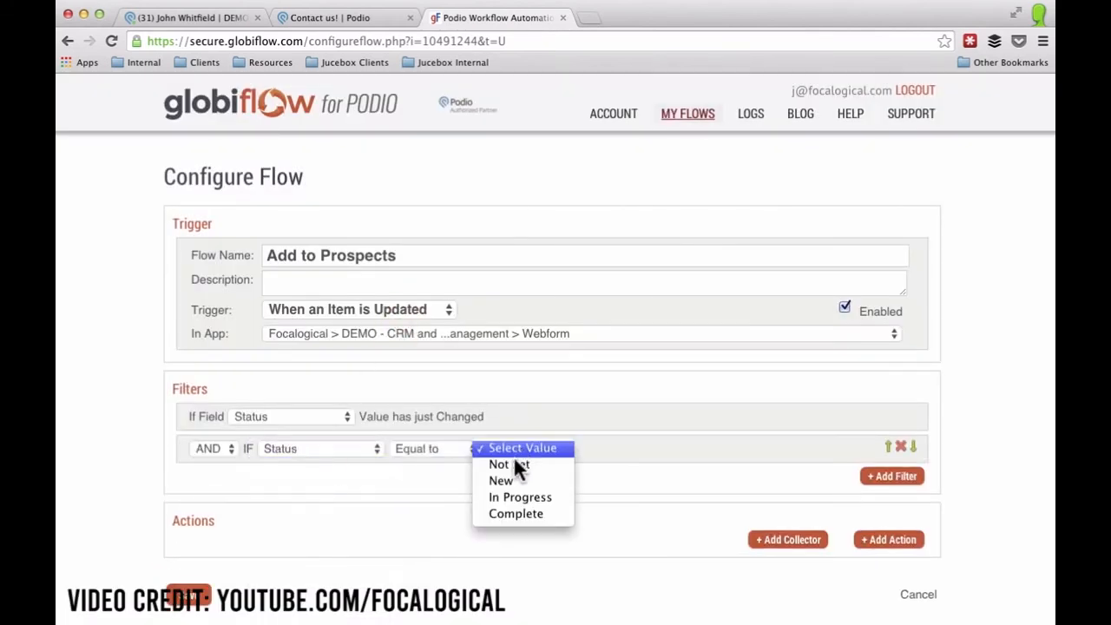
click(513, 513)
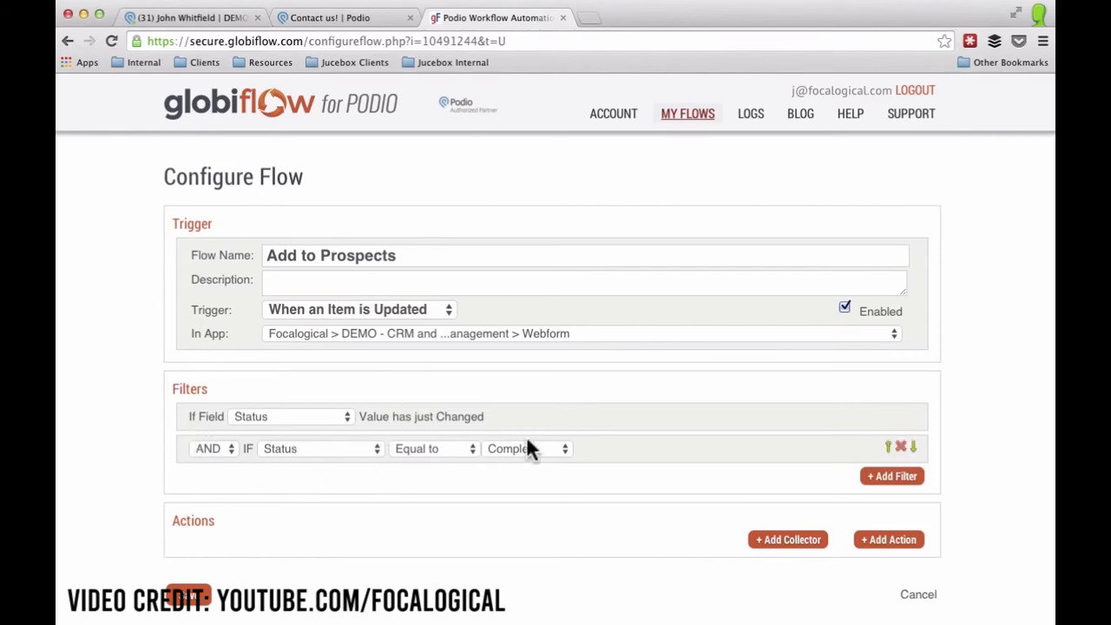
scroll(161, 509, down, 2)
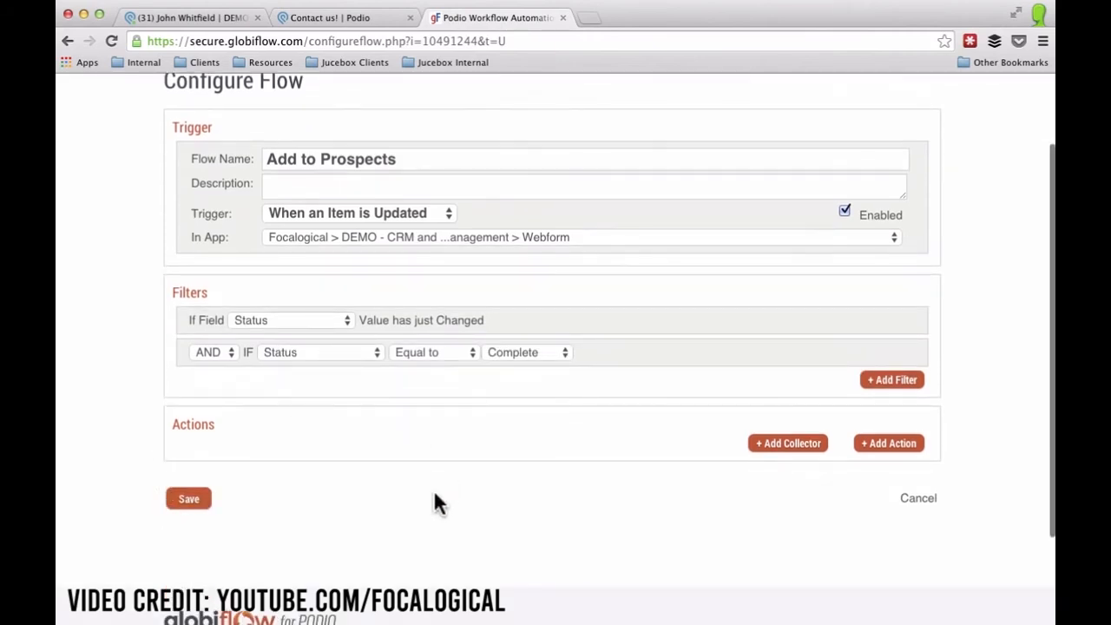
Add a Create Item action targeting Focalogical's DEMO - CRM and Project Management CRM app, with one field row.
click(891, 447)
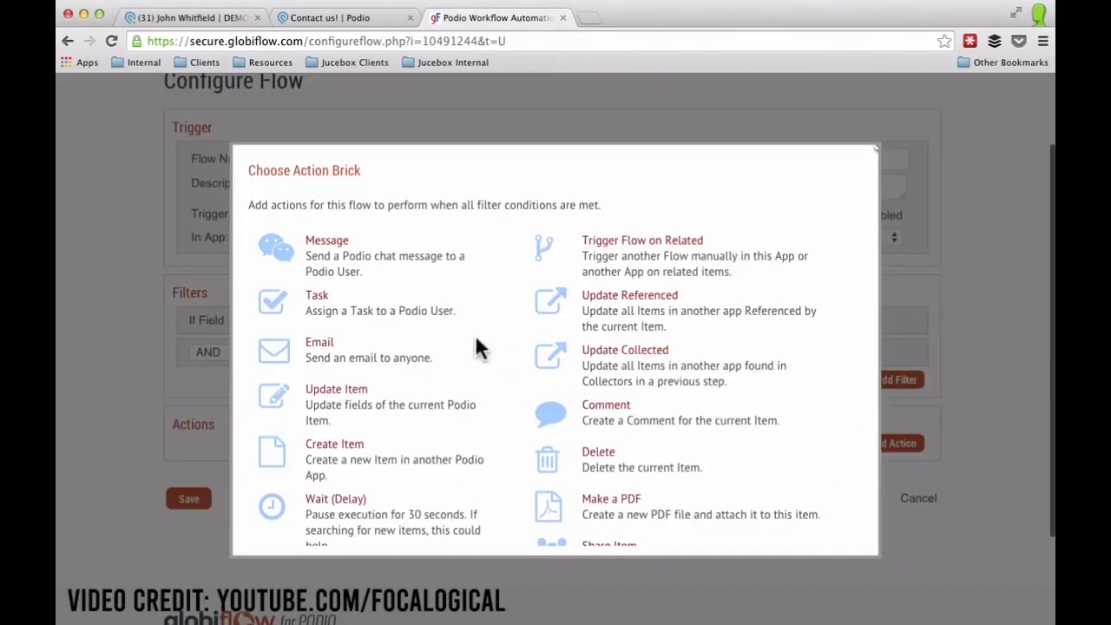
click(321, 446)
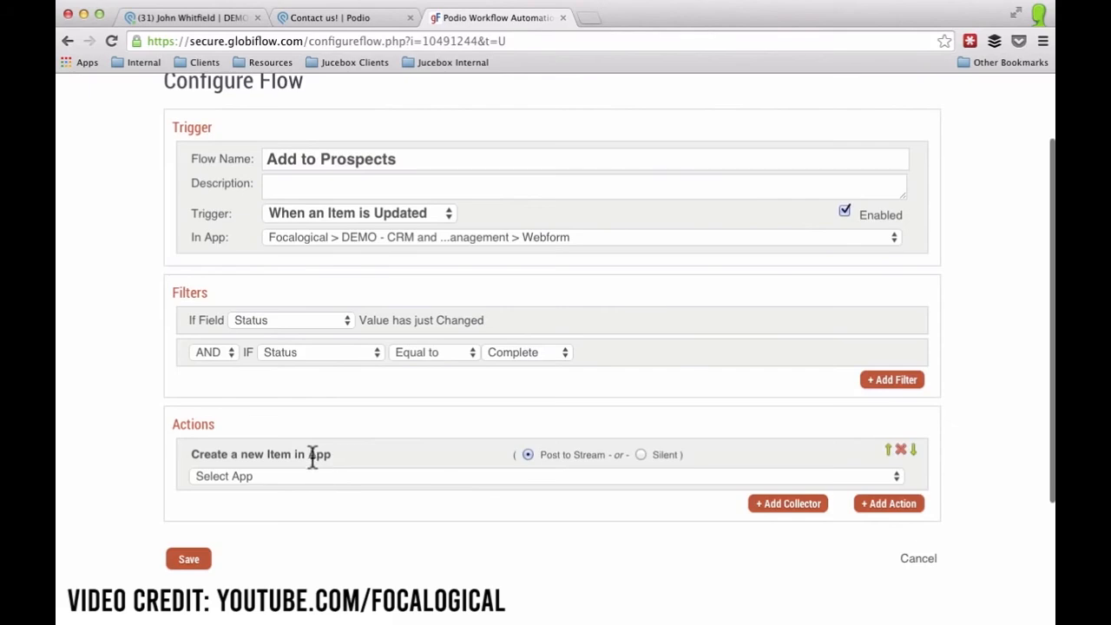
click(295, 475)
scroll(309, 507, down, 4)
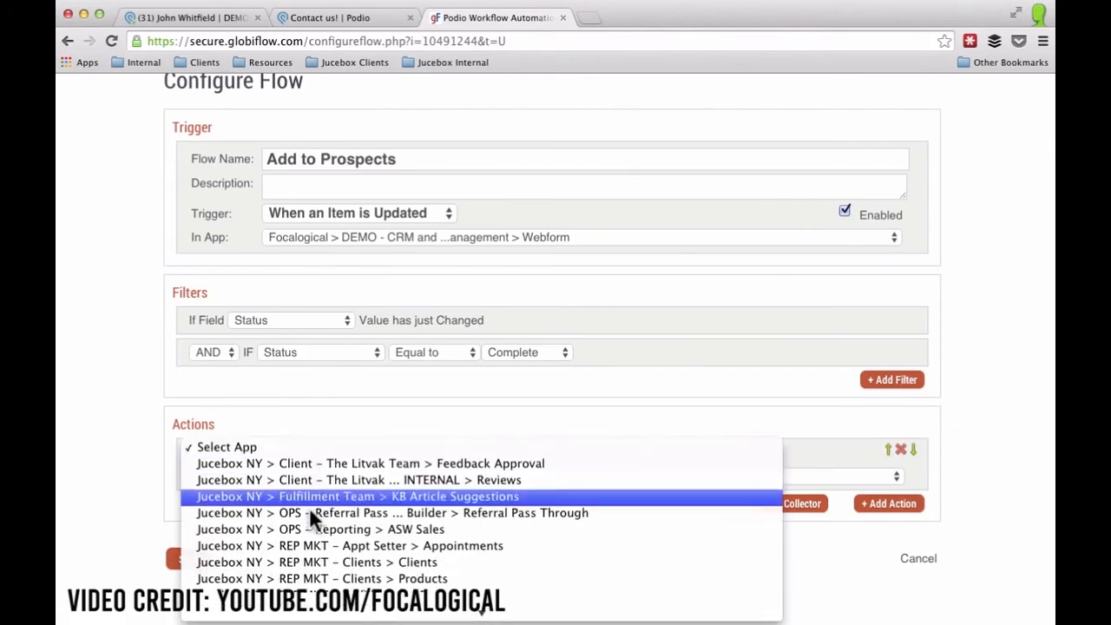
scroll(310, 508, down, 15)
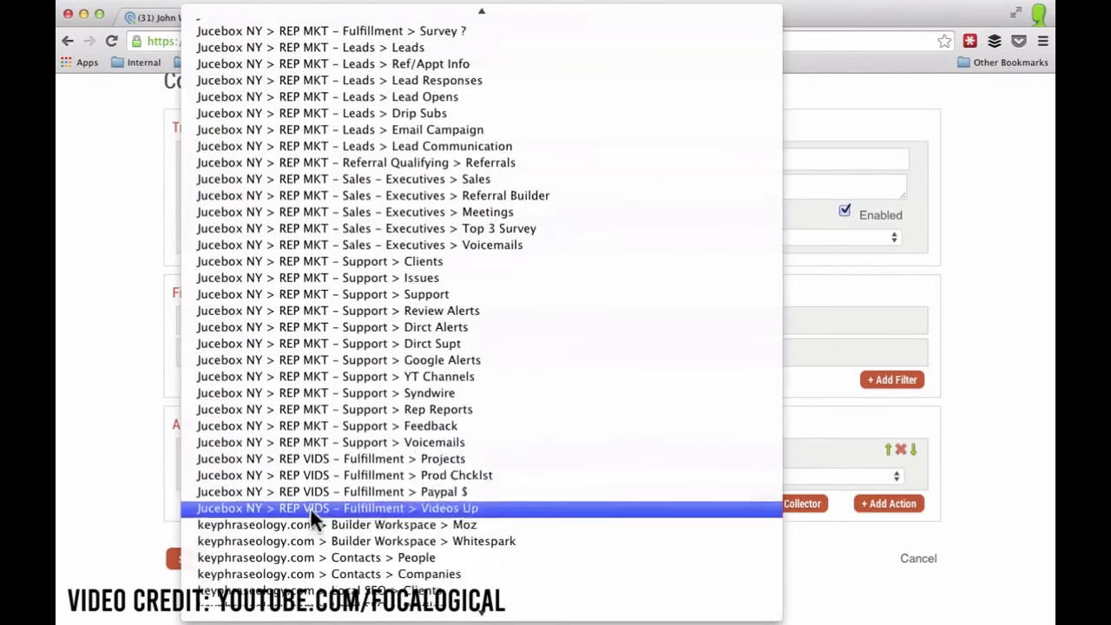
scroll(310, 507, down, 13)
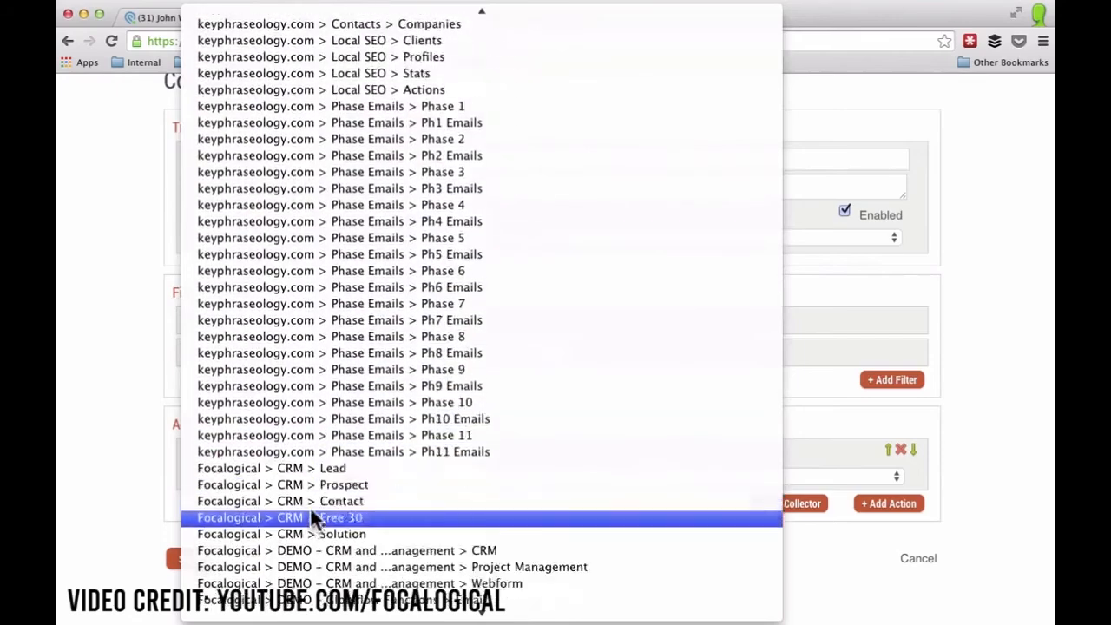
scroll(310, 507, down, 10)
scroll(335, 358, up, 5)
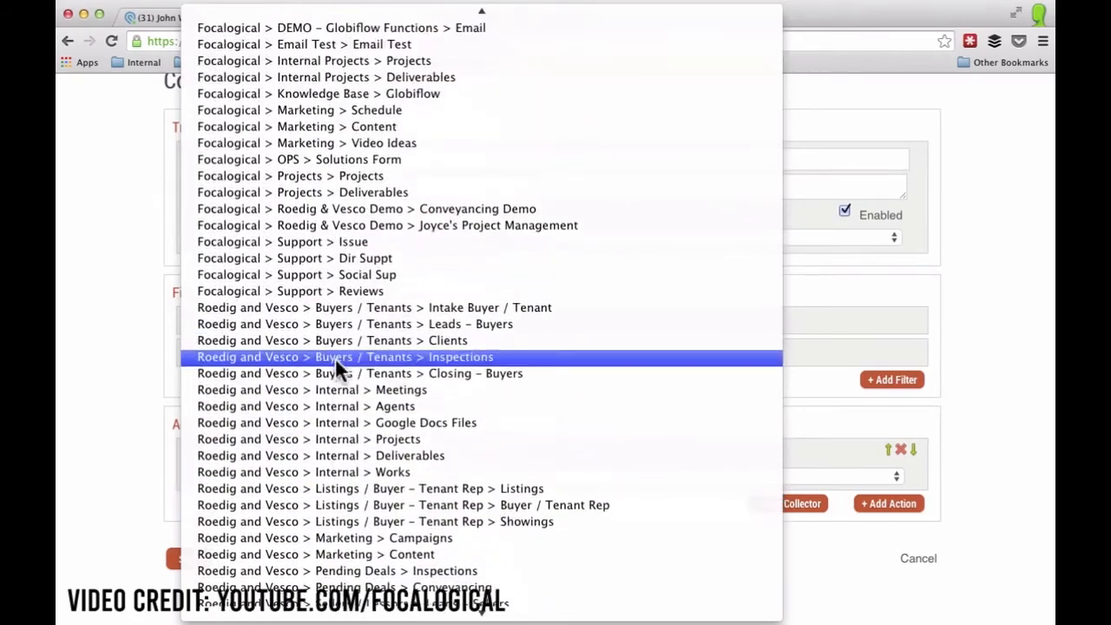
scroll(334, 361, up, 5)
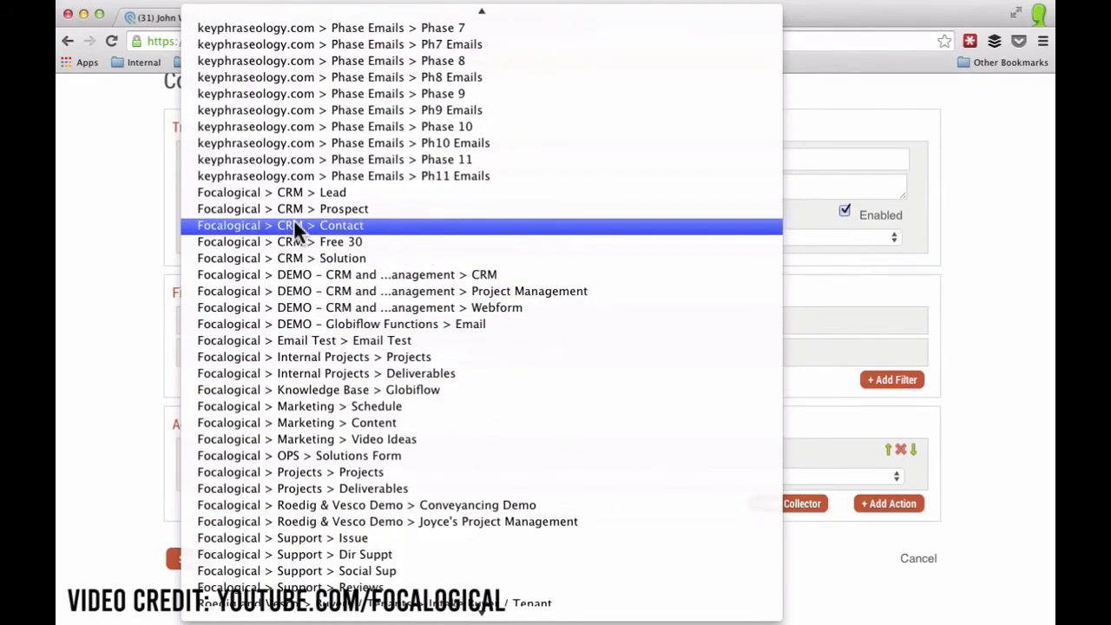
click(295, 274)
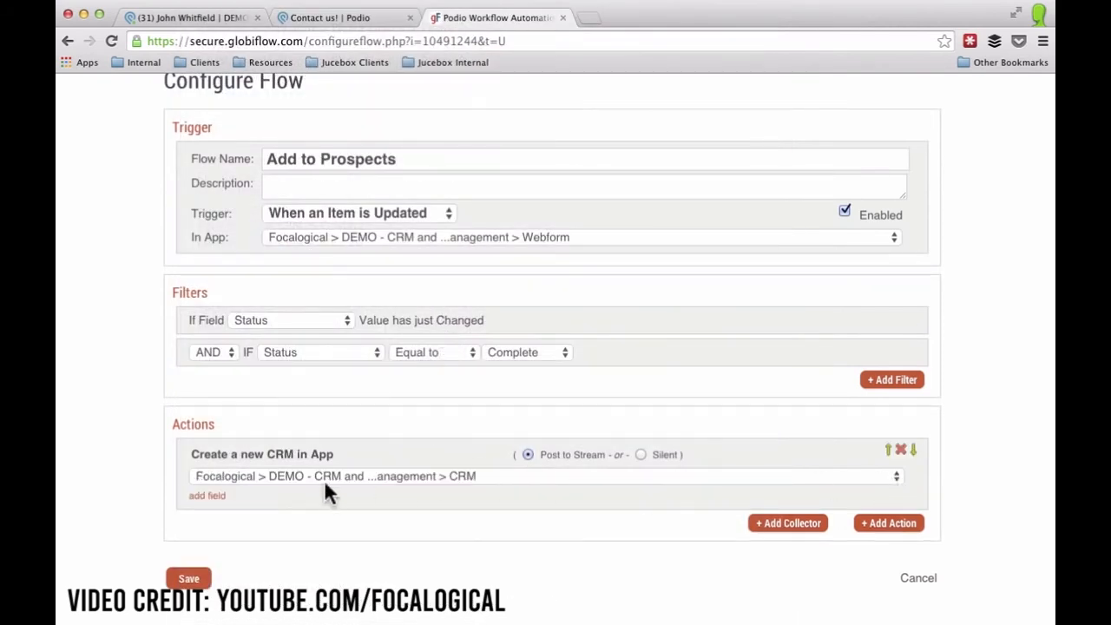
click(209, 495)
scroll(266, 420, down, 3)
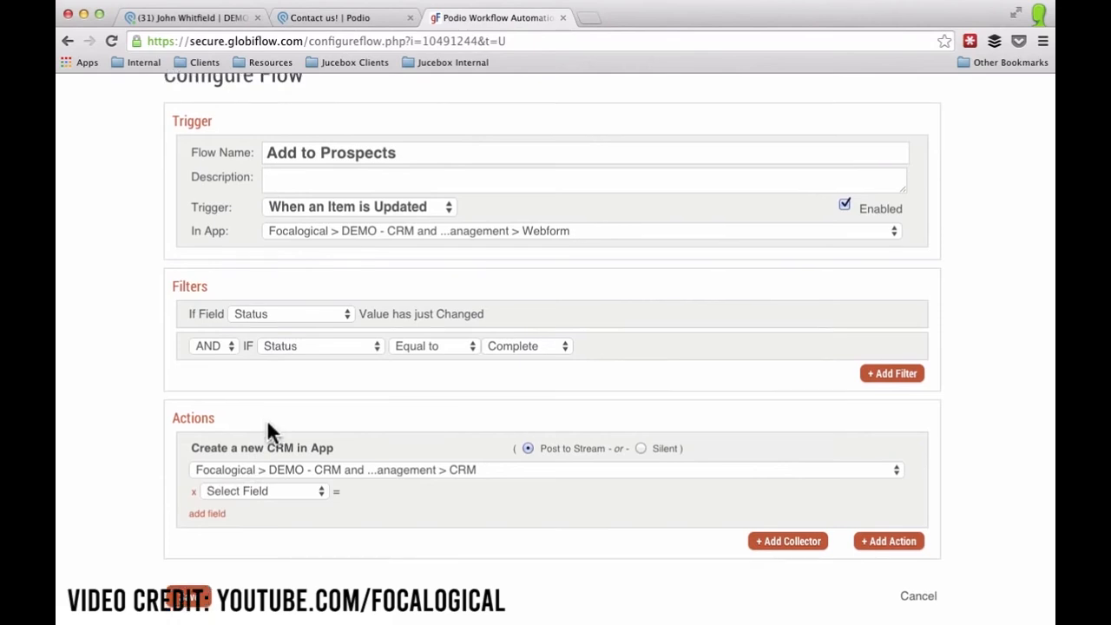
Map Name to the webform's Full Name and set Category to Lead.
click(266, 378)
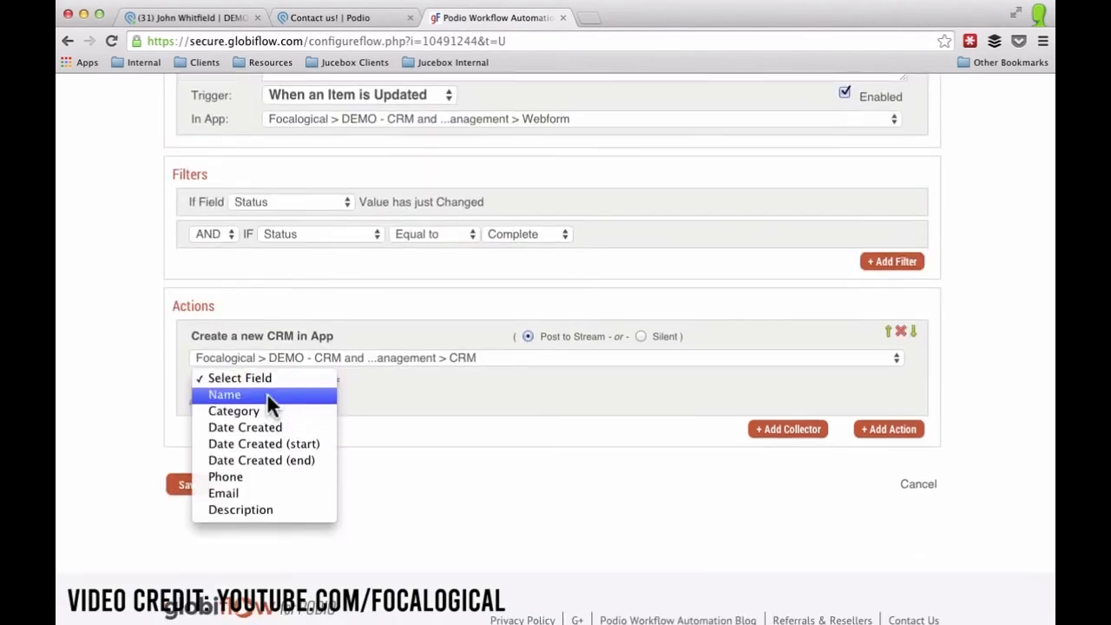
click(266, 393)
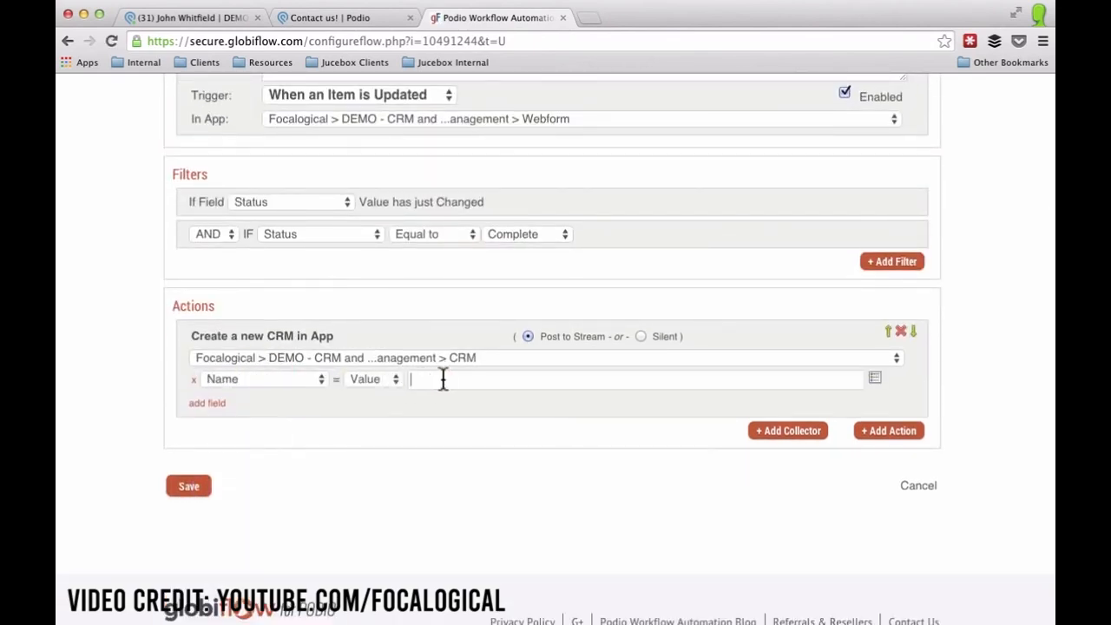
click(875, 379)
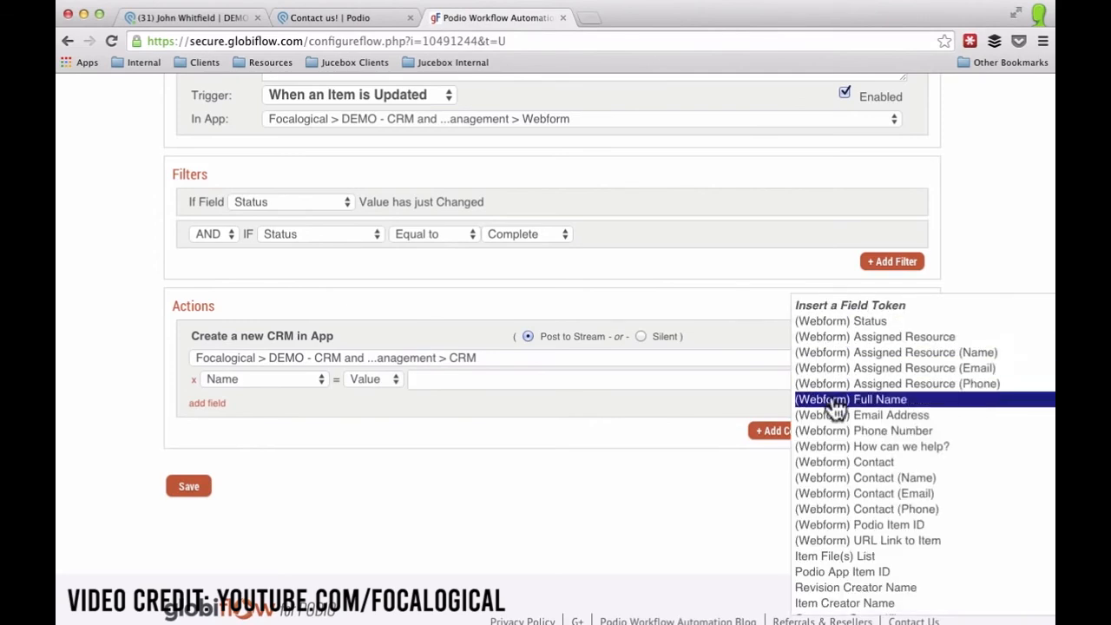
click(839, 401)
click(204, 403)
click(242, 404)
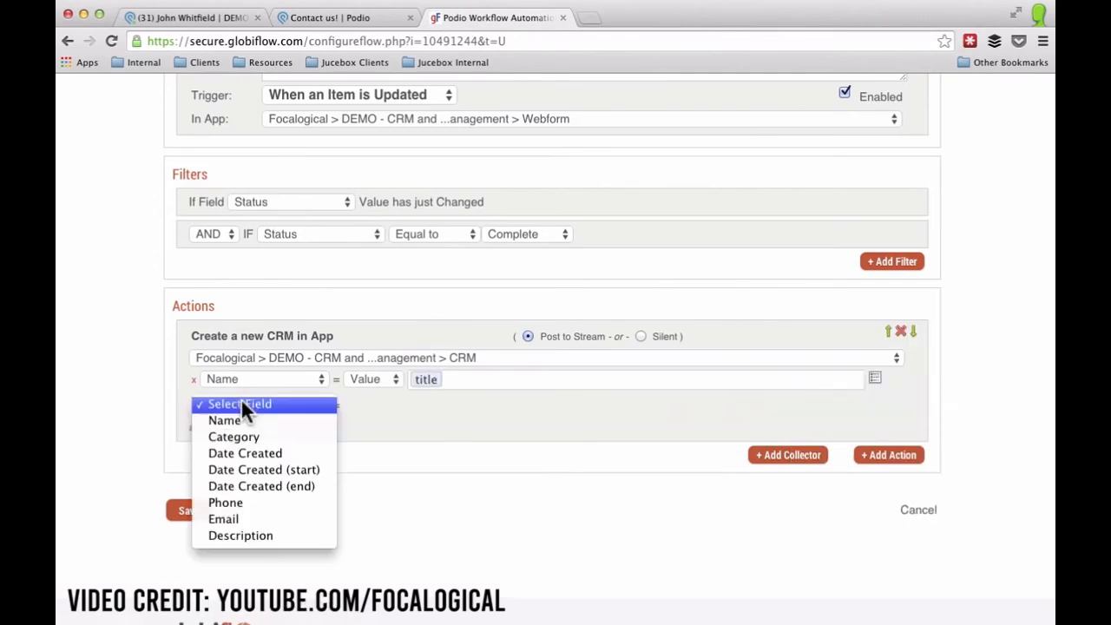
click(238, 436)
click(461, 402)
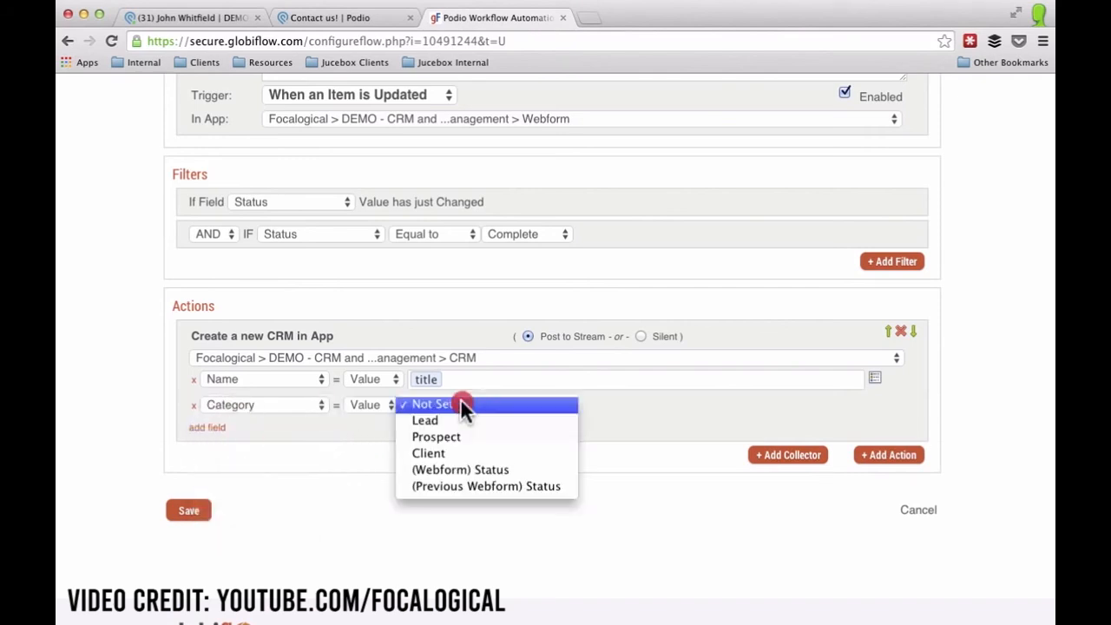
click(445, 420)
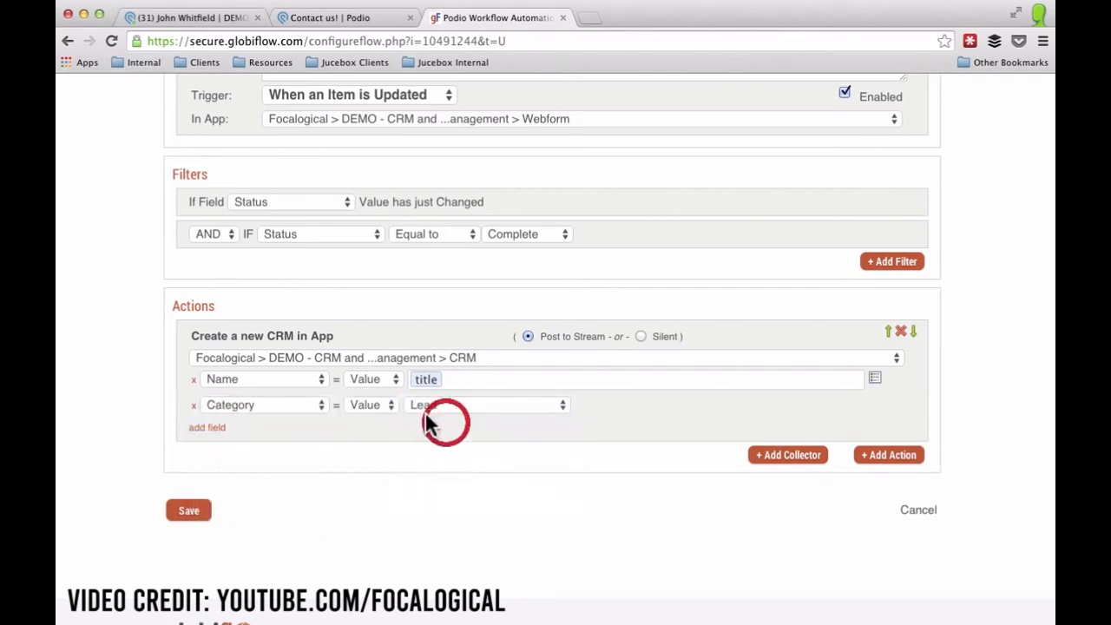
Set Date Created to the current date and time.
click(218, 428)
click(248, 428)
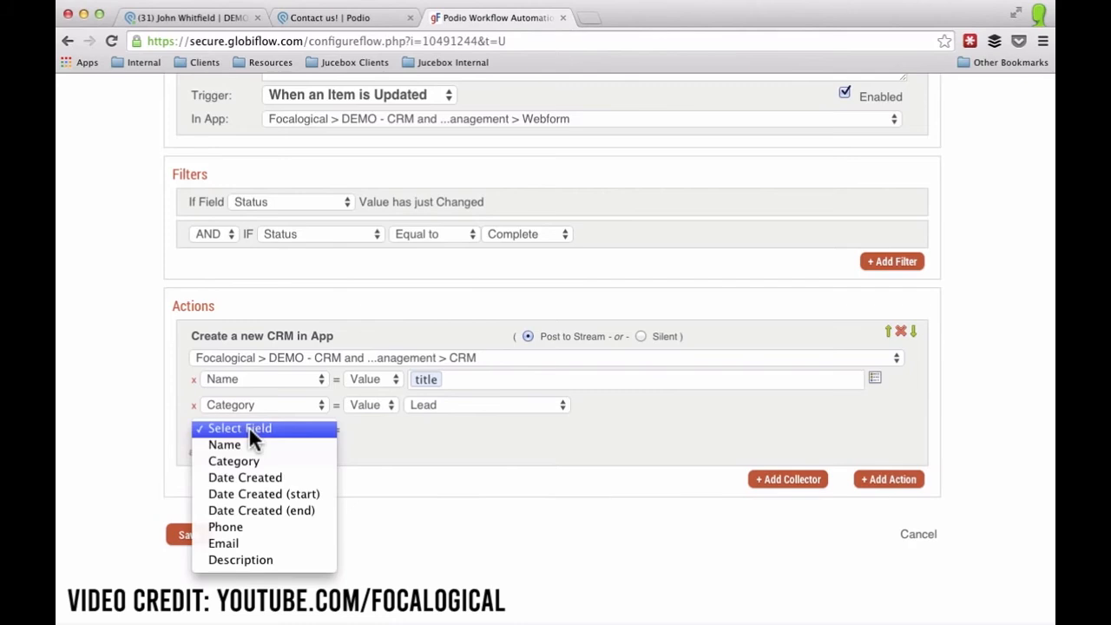
click(250, 478)
click(452, 430)
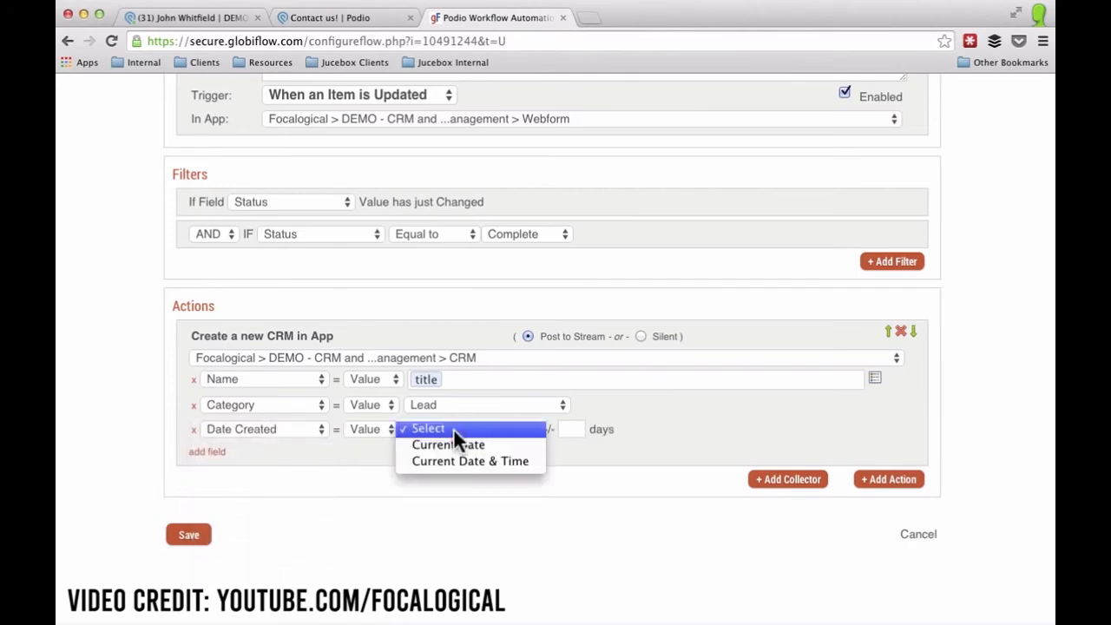
click(451, 438)
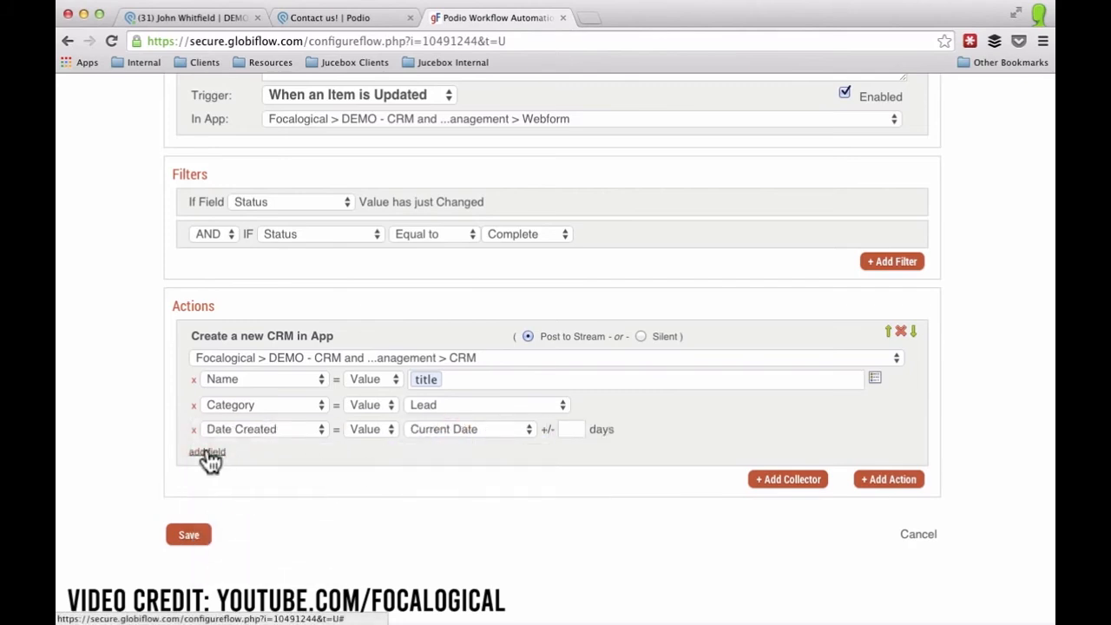
click(450, 434)
click(453, 445)
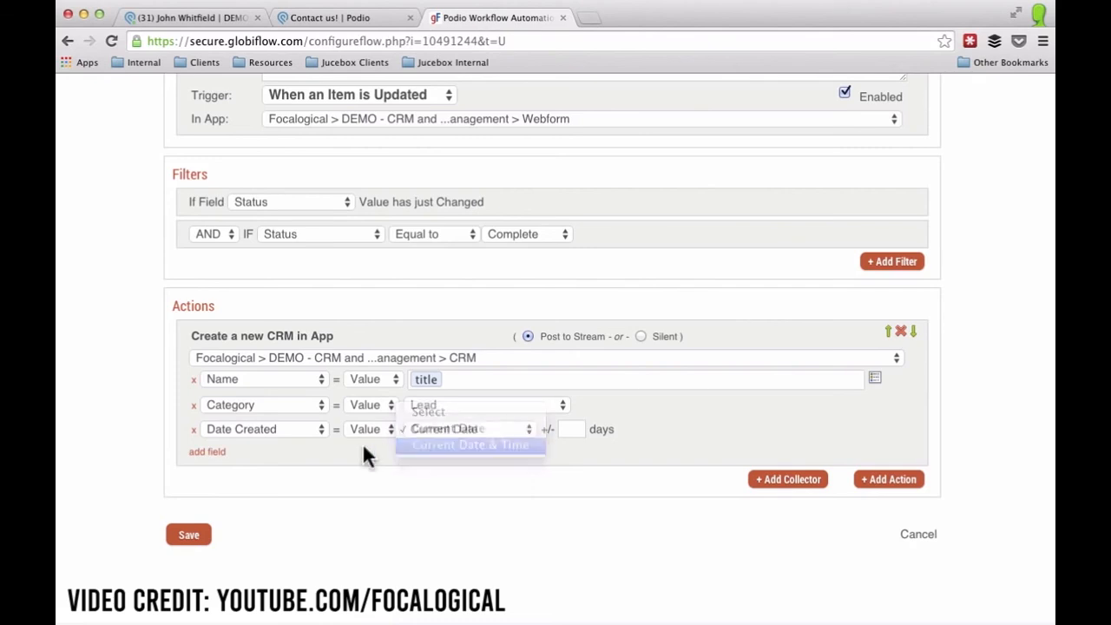
Map Phone to the (Webform) Phone Number token.
click(215, 453)
click(252, 457)
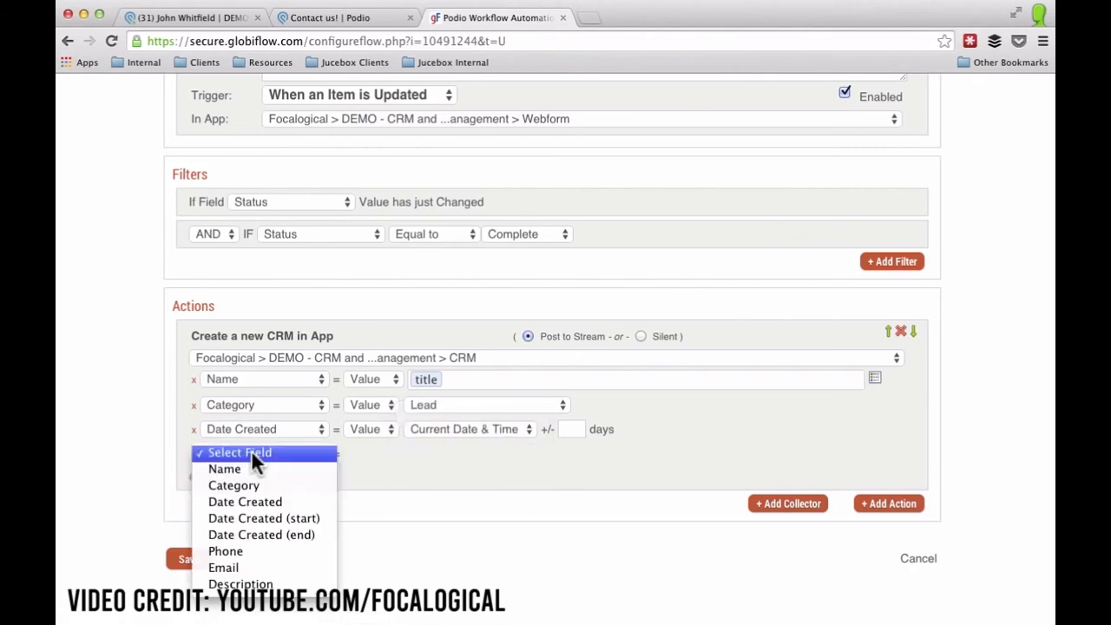
click(246, 551)
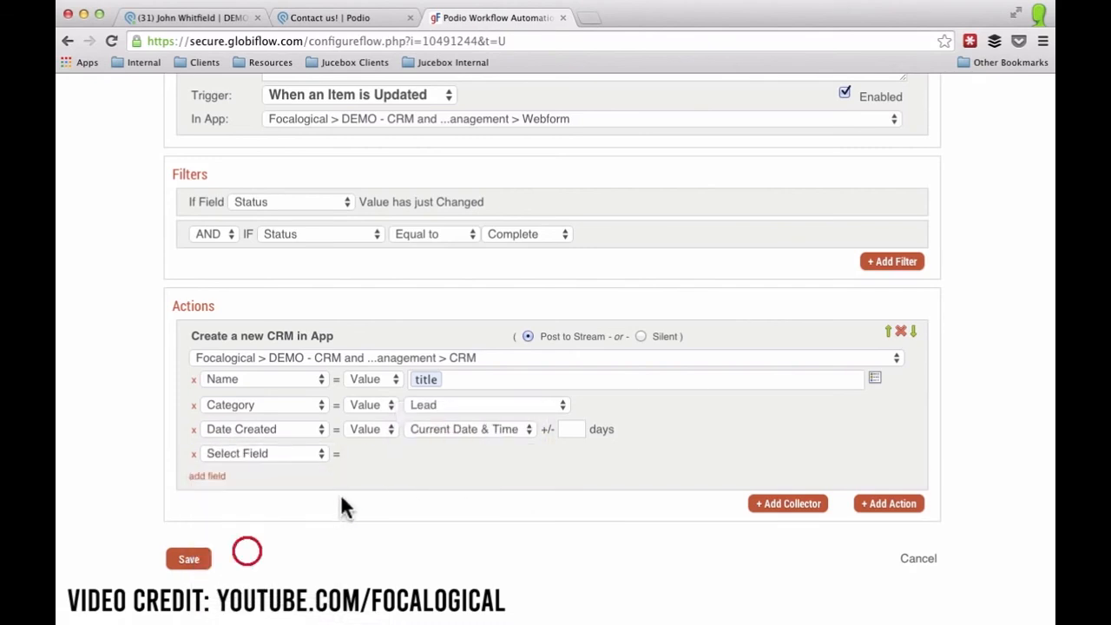
click(422, 454)
click(875, 452)
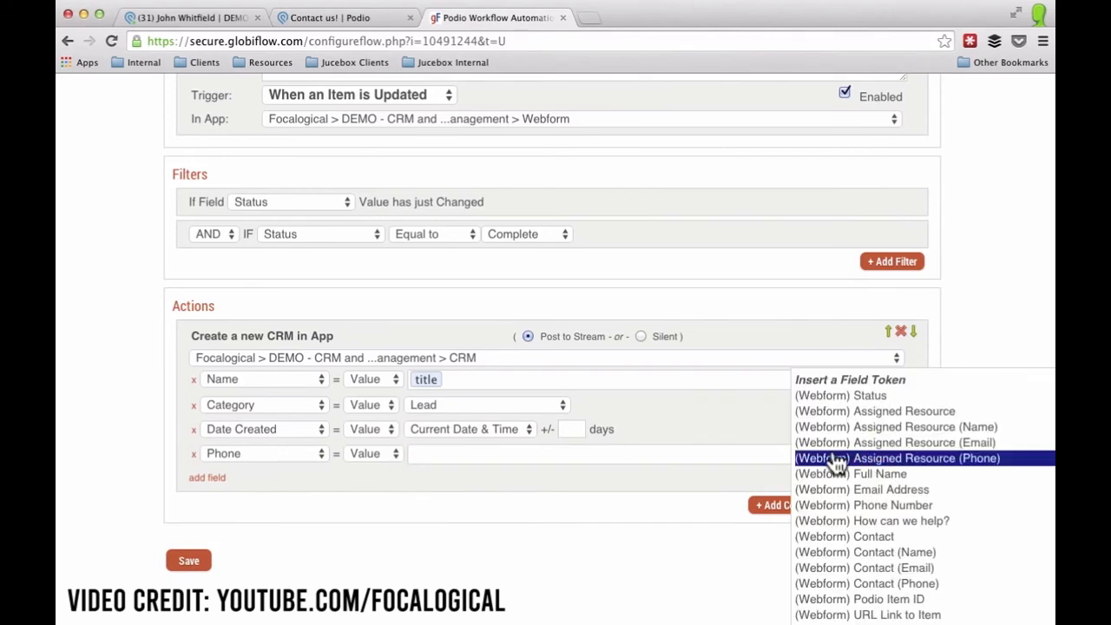
click(844, 507)
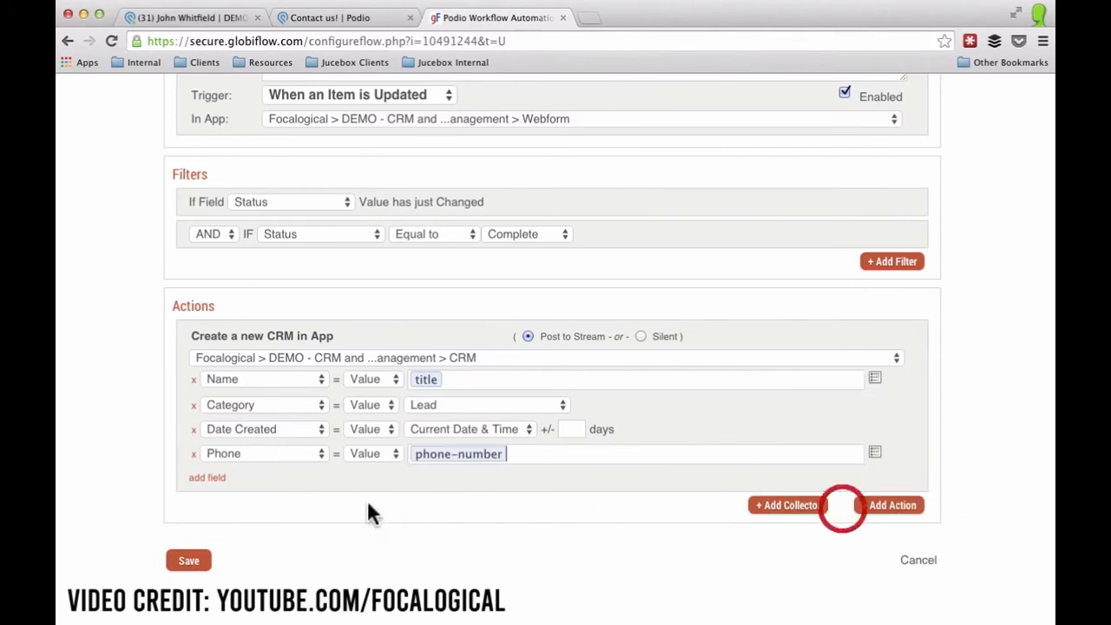
Map Email to the (Webform) Email Address token and add a Description row.
click(257, 478)
click(258, 481)
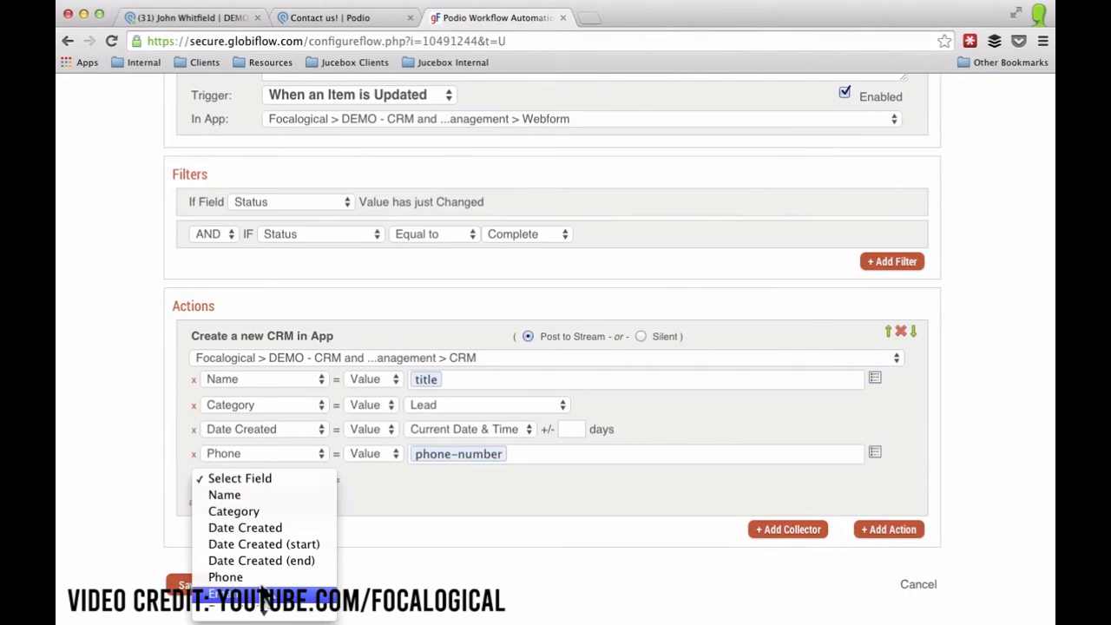
click(262, 595)
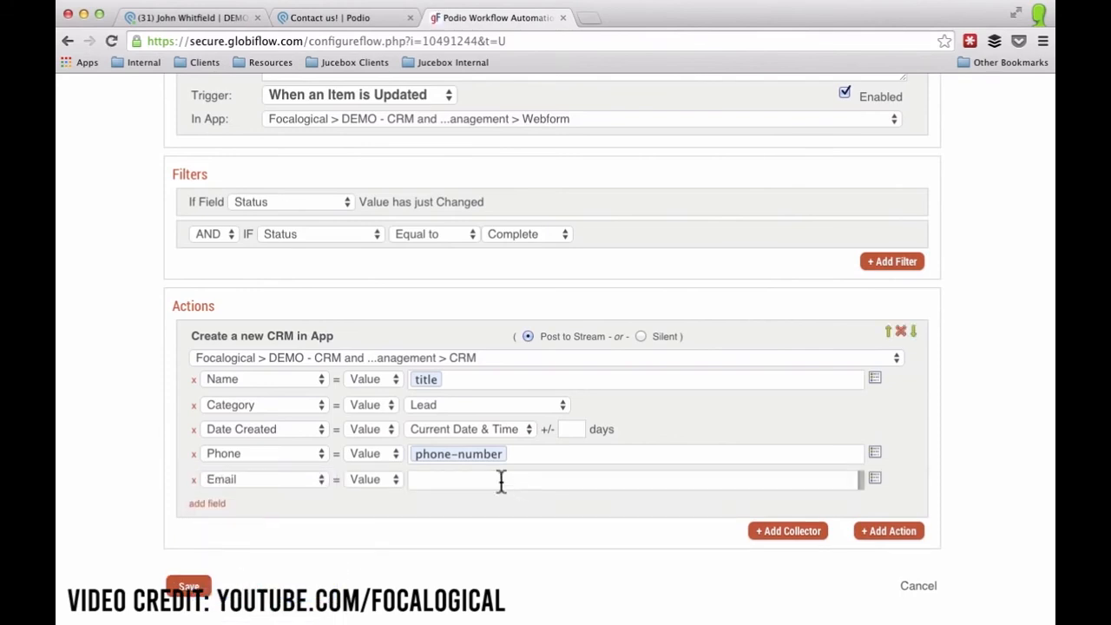
click(464, 484)
click(876, 480)
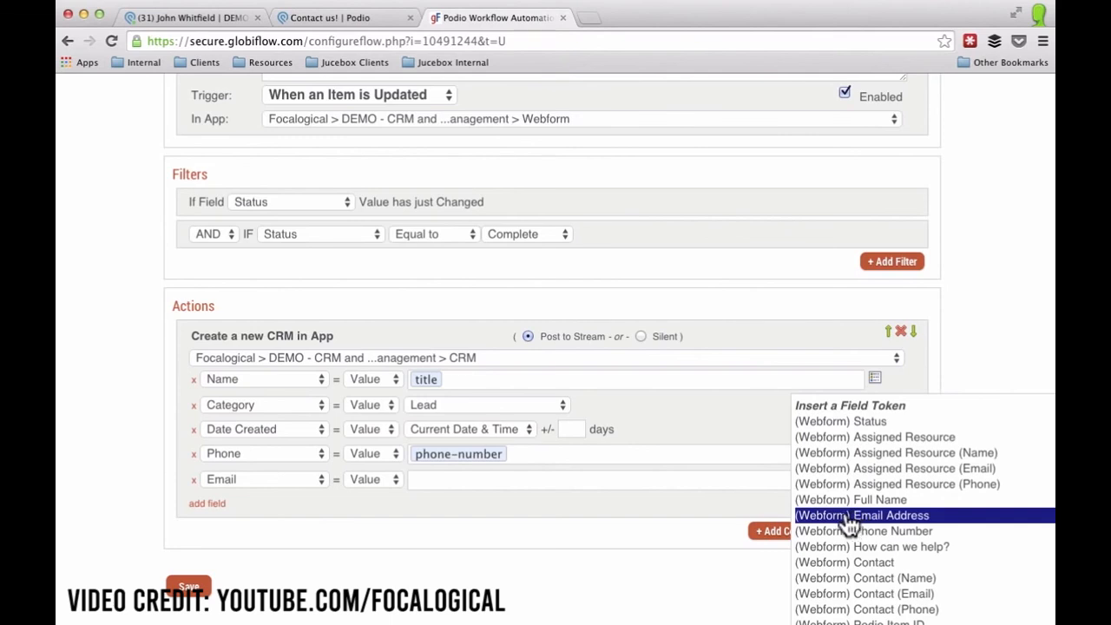
click(855, 516)
click(217, 505)
click(266, 507)
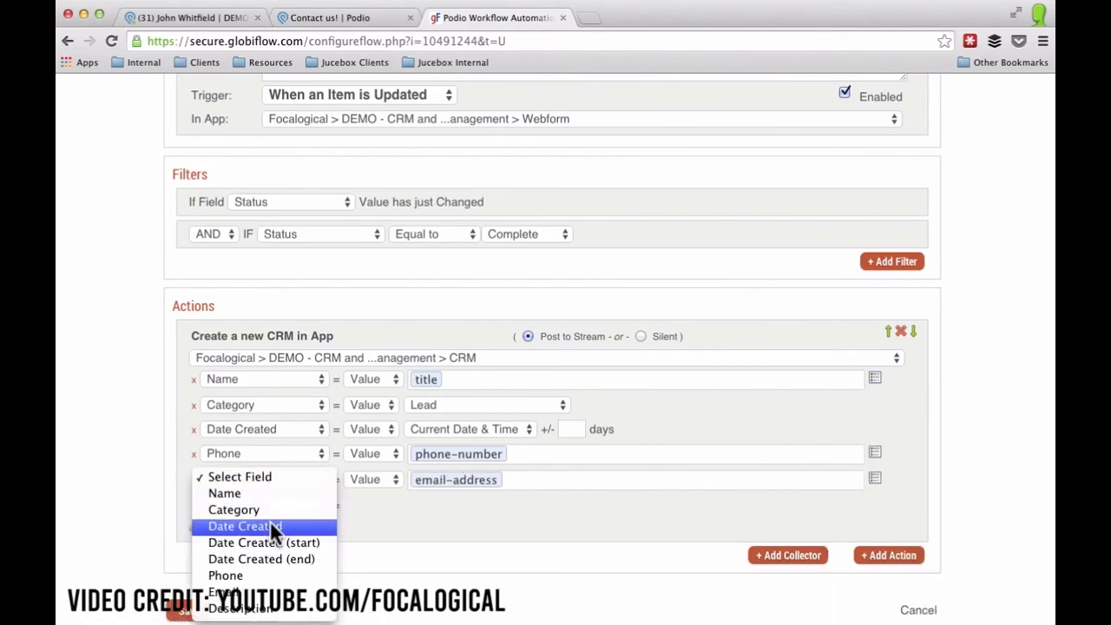
click(291, 611)
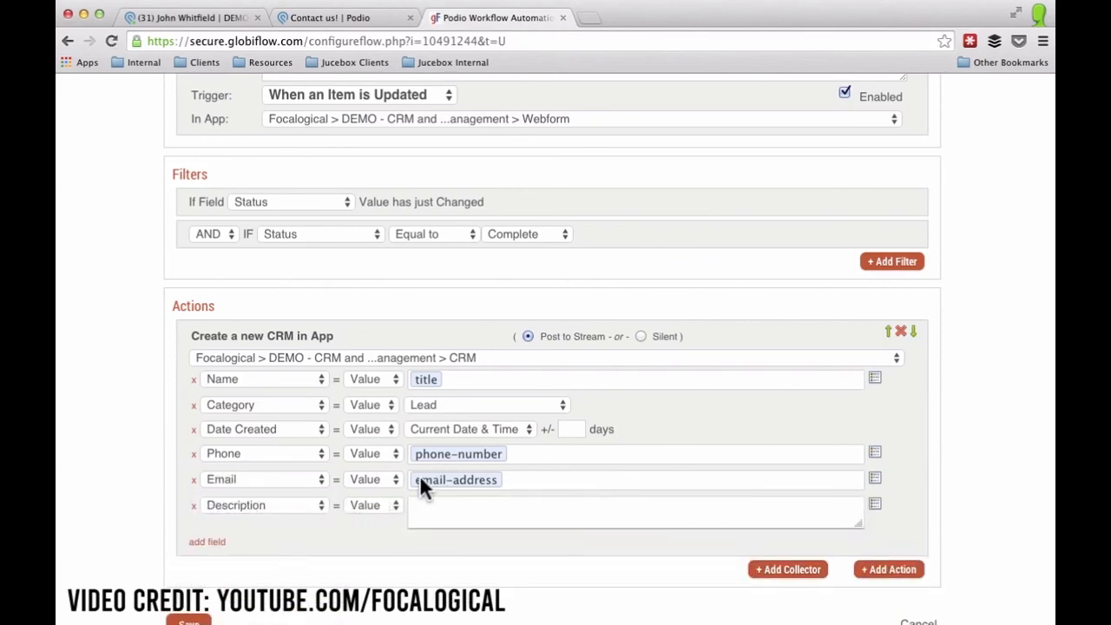
Write the Description's opening line citing the webform's Full Name and its How can we help? answer.
text(Came in from the webform.)
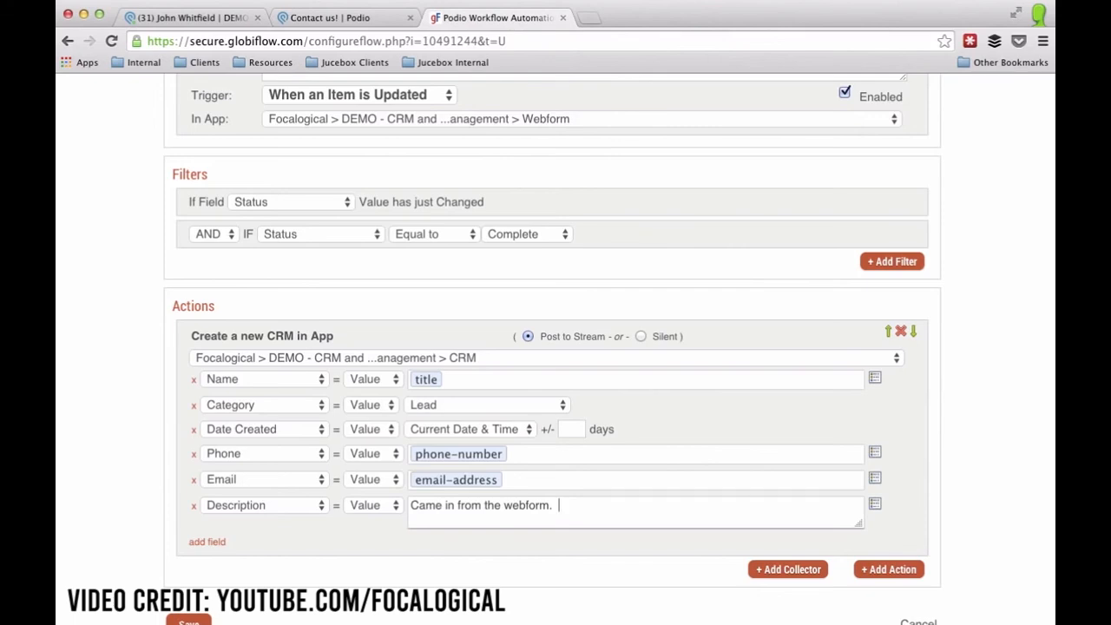
key(BackSpace)
key(BackSpace)
key(BackSpace)
text(First comment from)
click(877, 503)
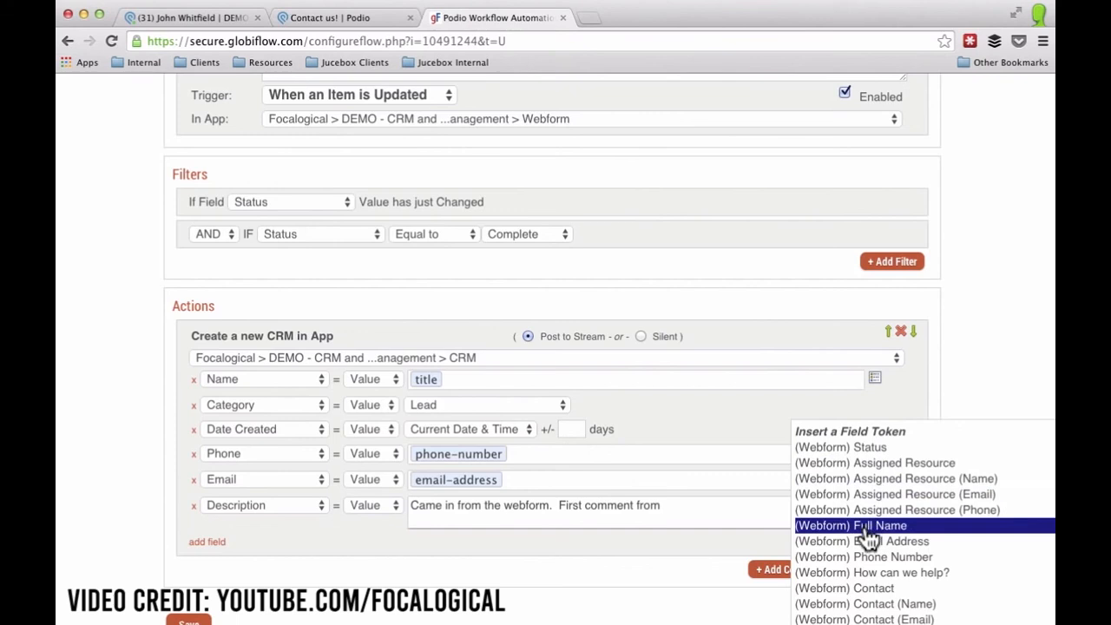
click(871, 527)
text(was:)
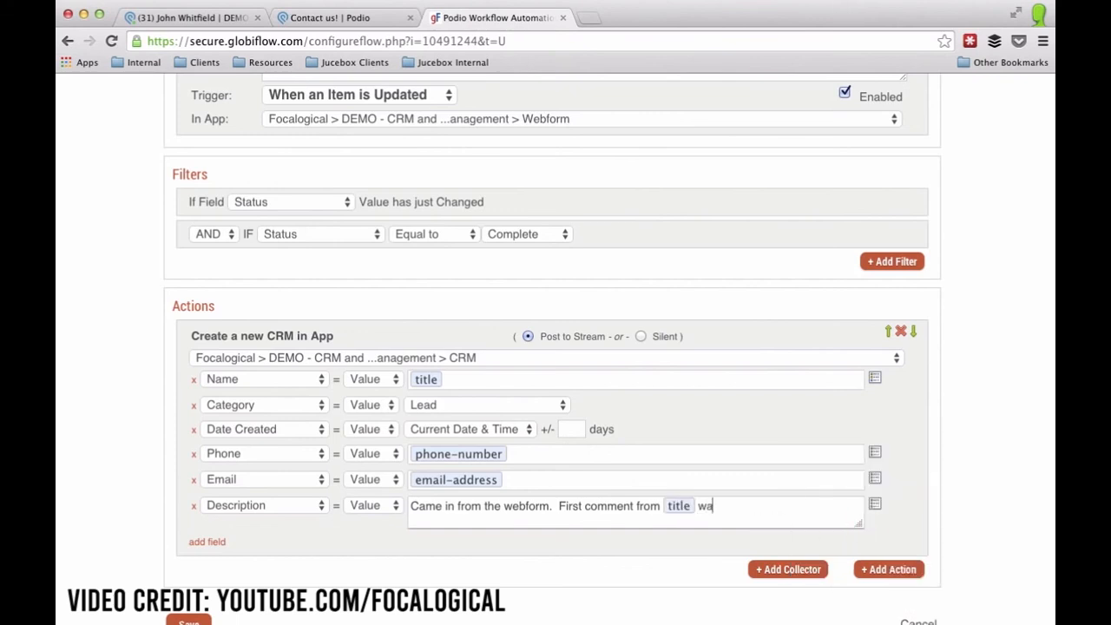
click(876, 505)
click(874, 575)
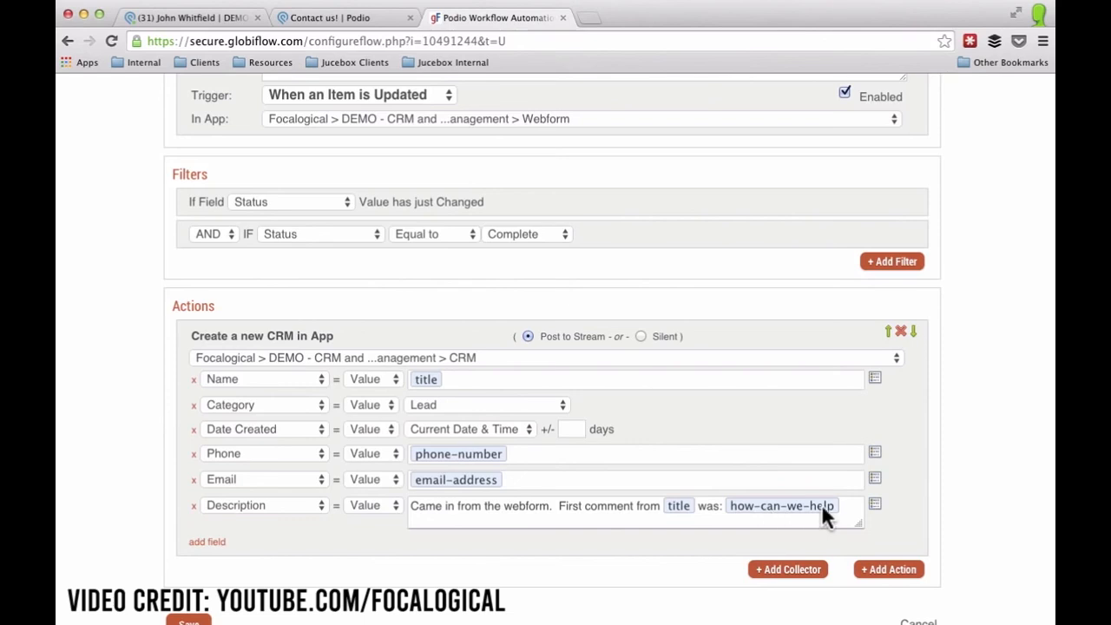
text(.)
Add a 'Here are the comments from the webform item.' line with the All Comments token, then save the flow.
key(Return)
text(Here are the comments from the webformitem)
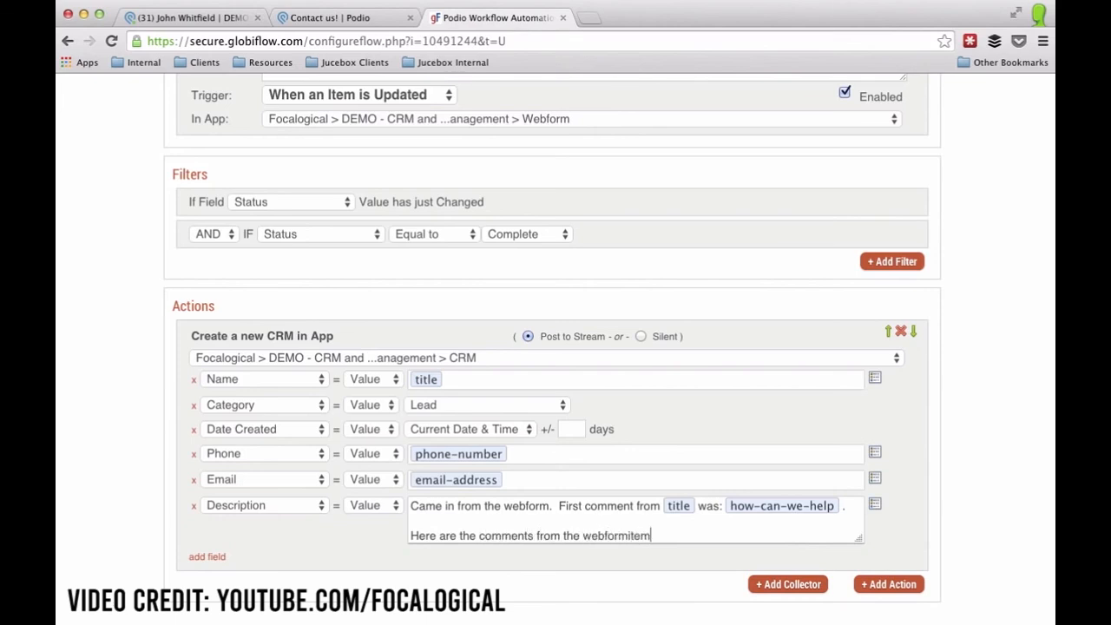
key(BackSpace)
text(tem.)
key(Return)
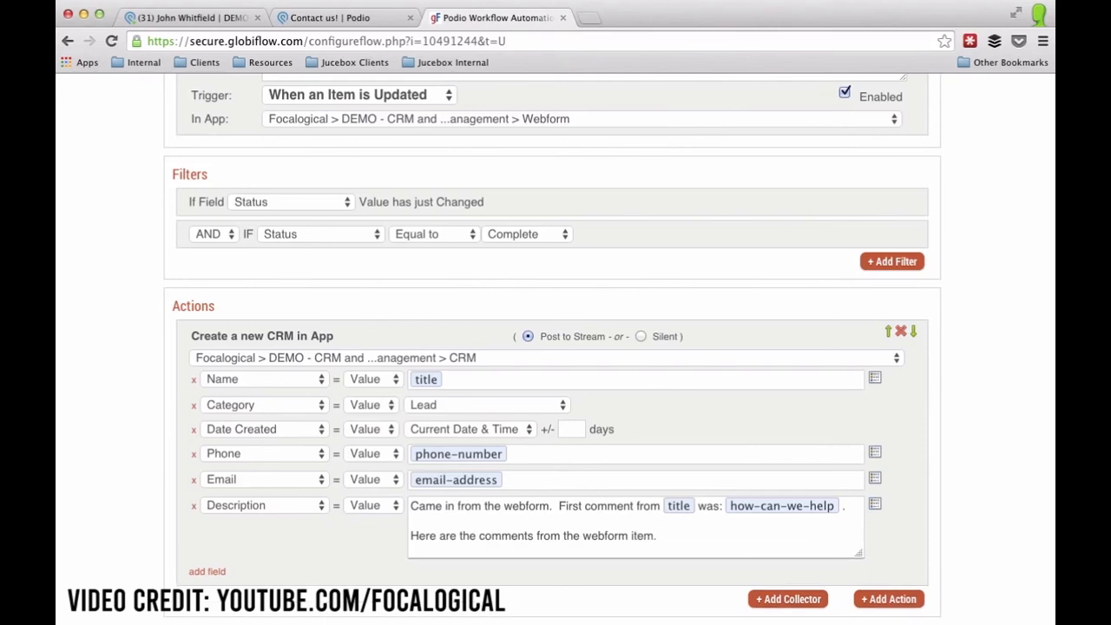
click(875, 505)
scroll(875, 528, down, 5)
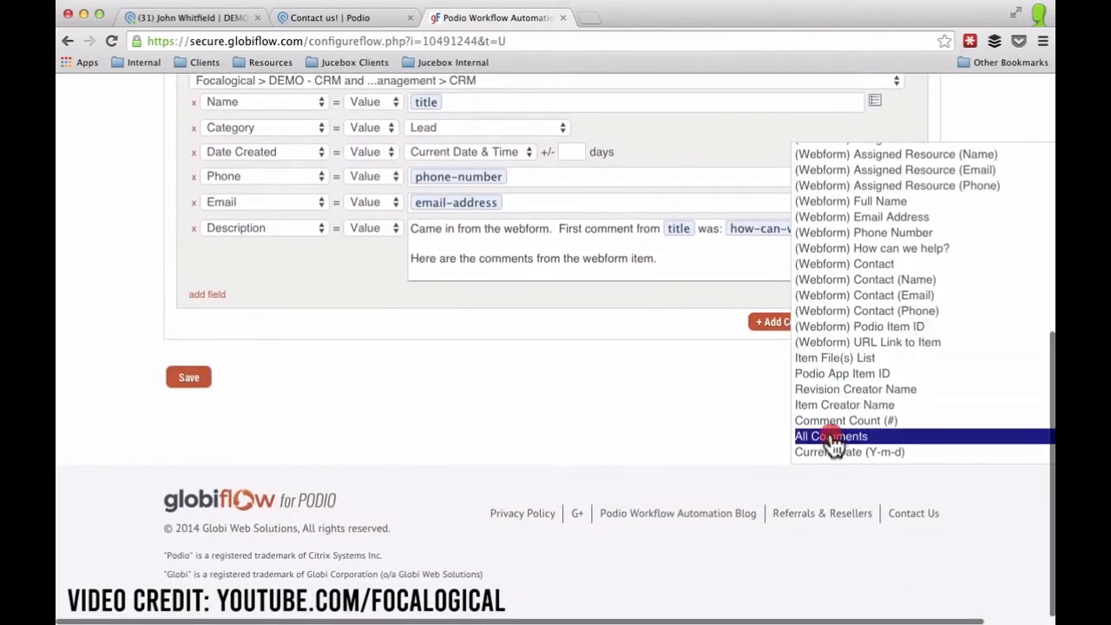
click(831, 434)
click(188, 379)
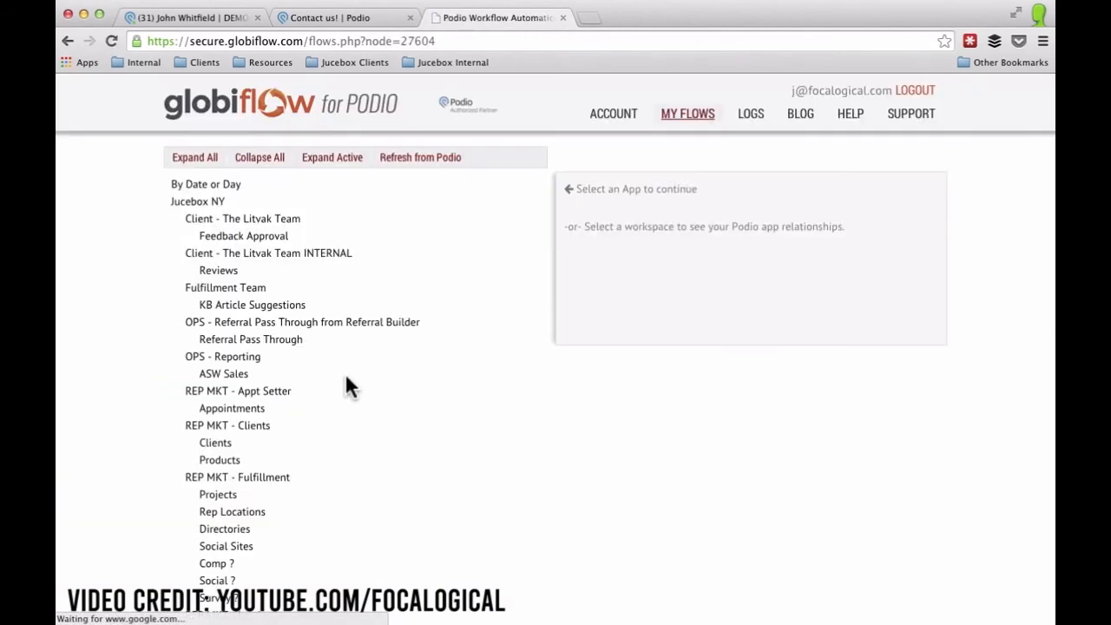
Go back from the completed item to the Webform list and open the 'testing the form' entry.
click(339, 18)
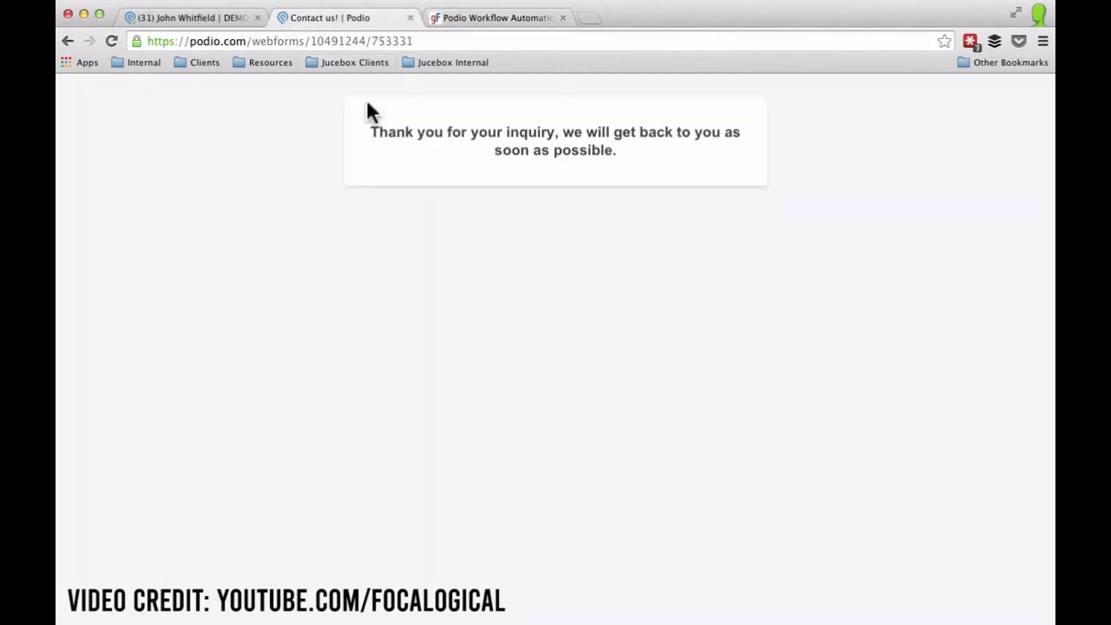
click(220, 18)
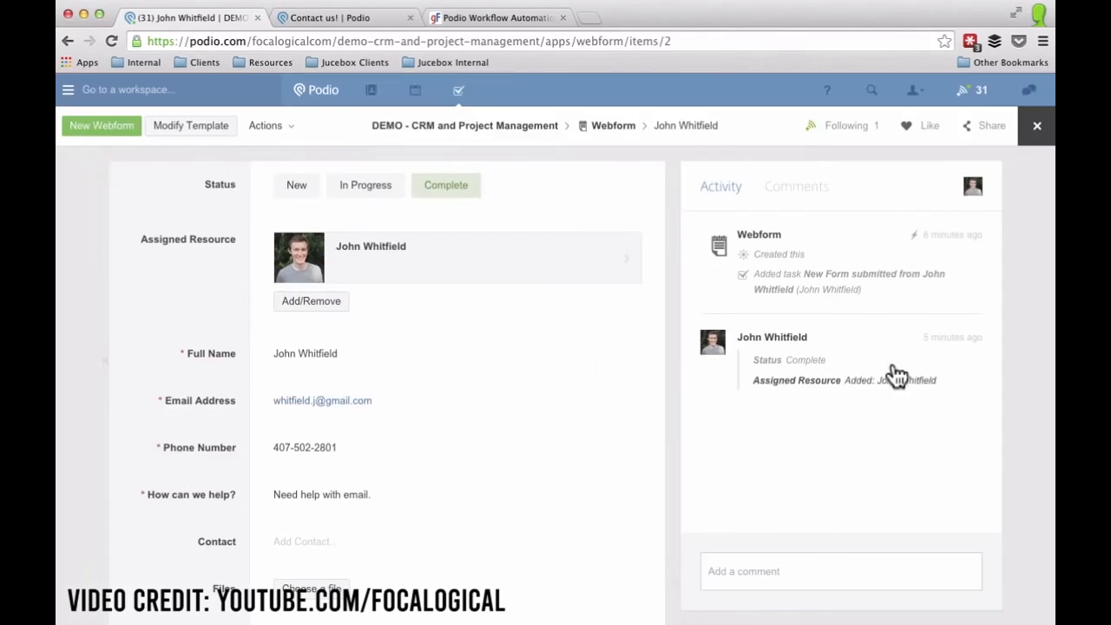
click(611, 127)
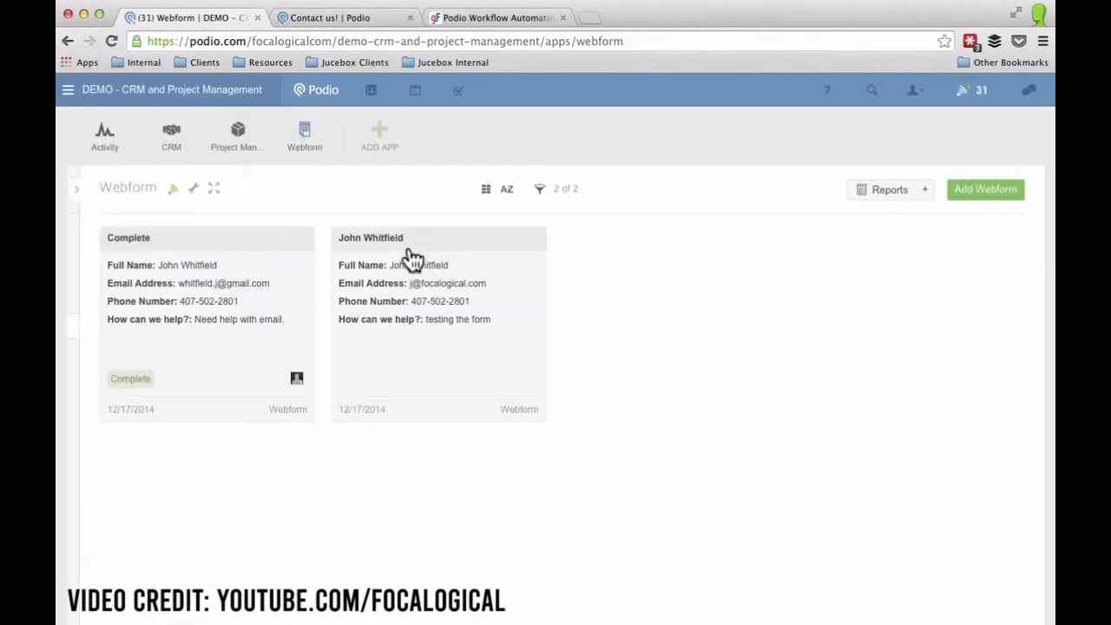
click(462, 358)
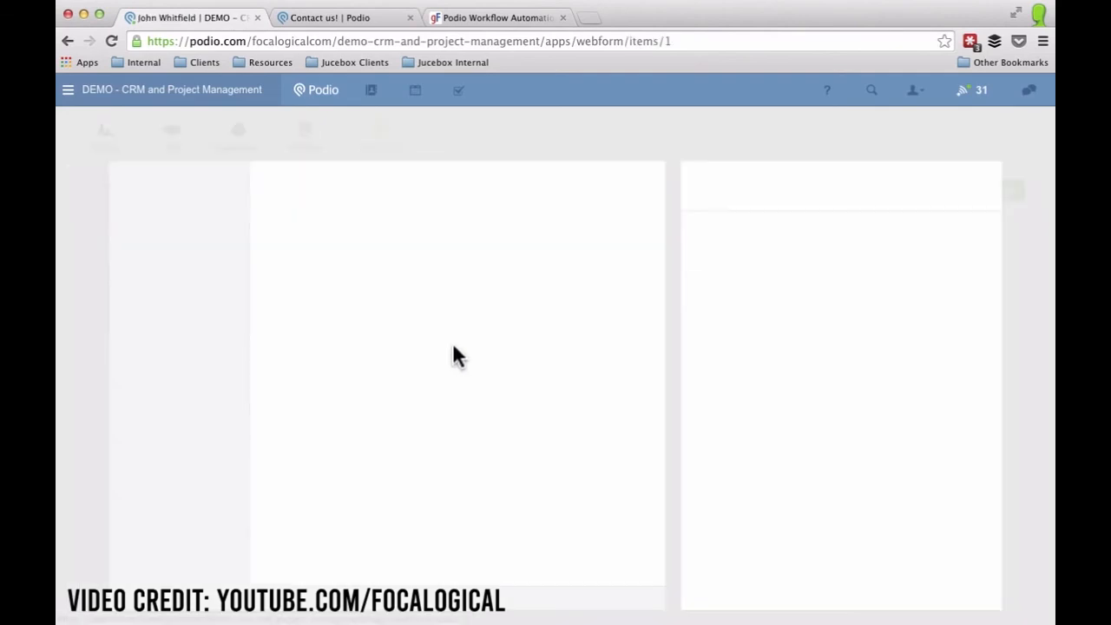
Post a call-note comment about the contact's interest in building products, then mark the entry Complete.
click(744, 571)
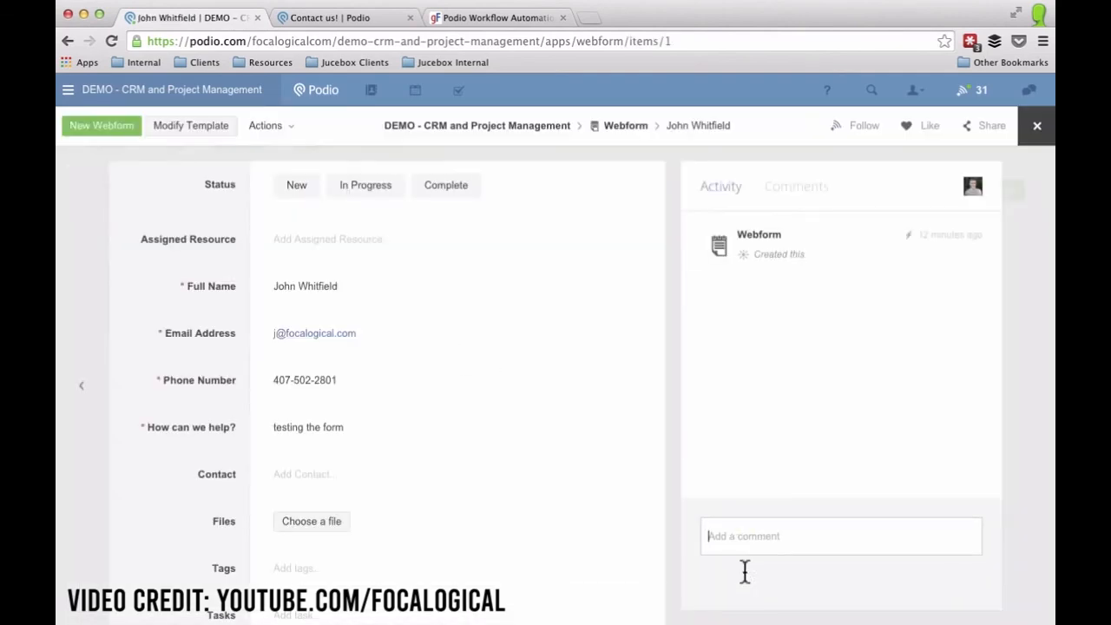
text(I called and spoke to Joh)
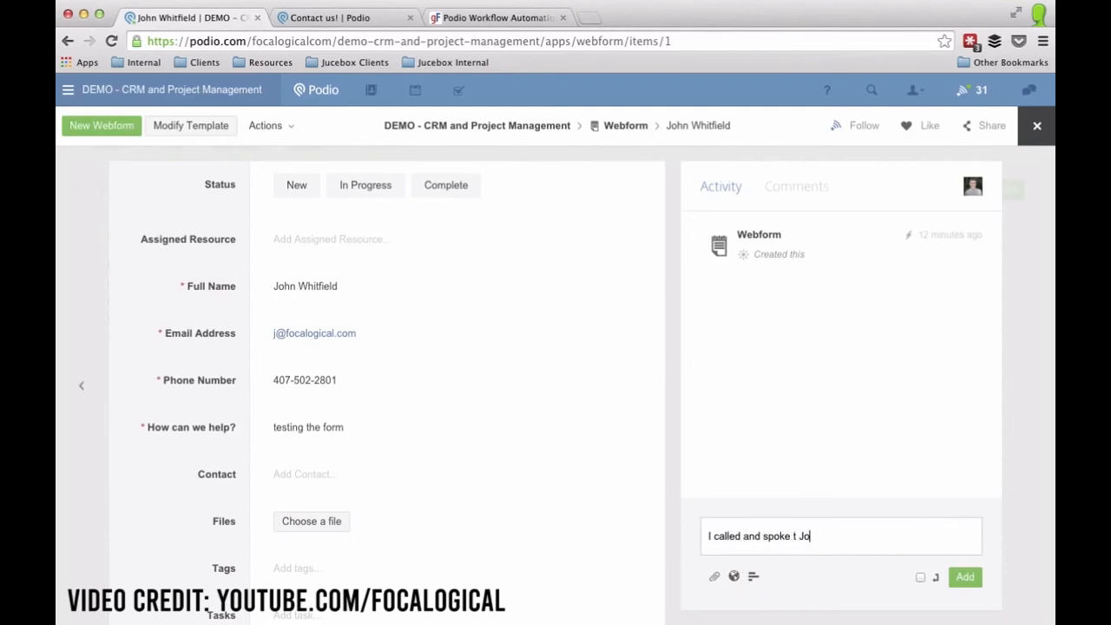
text(n, he is intereste)
text(d in )
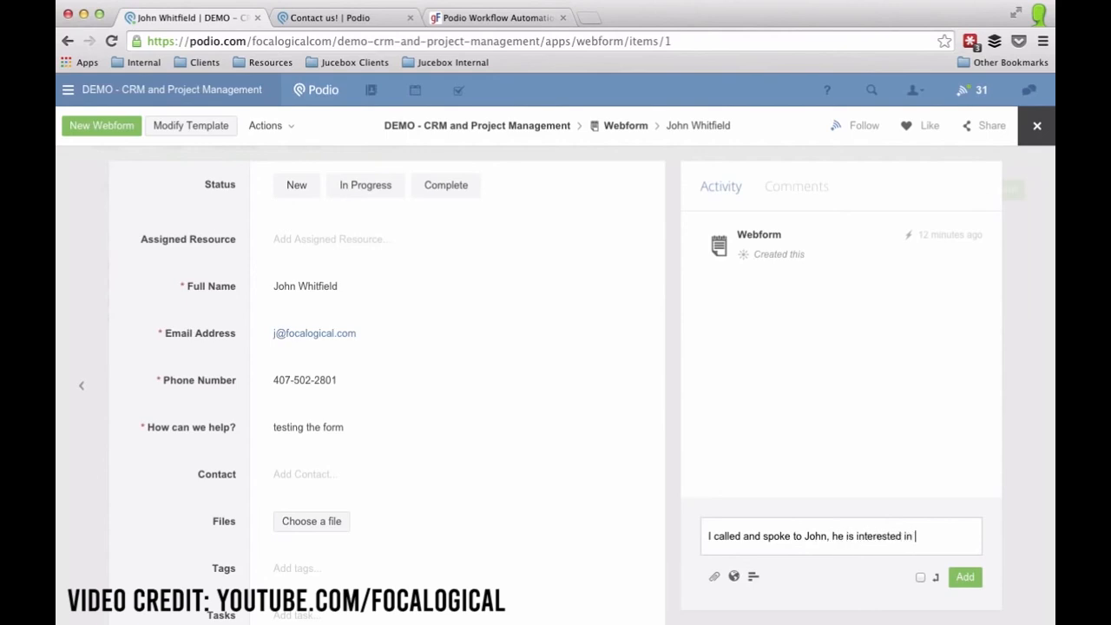
text(our building products.)
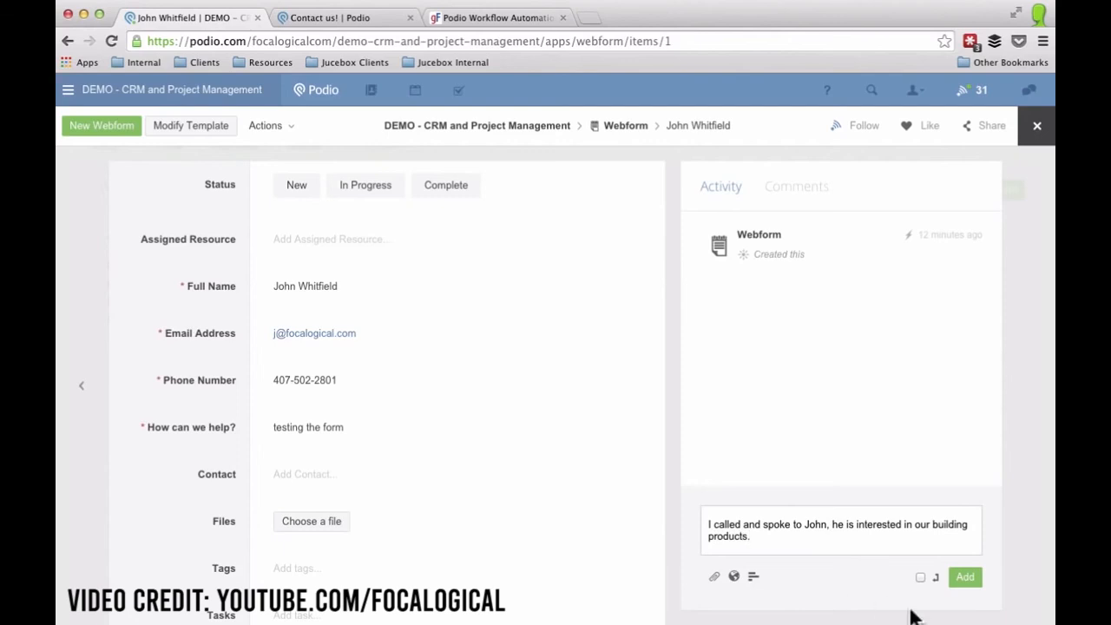
click(966, 578)
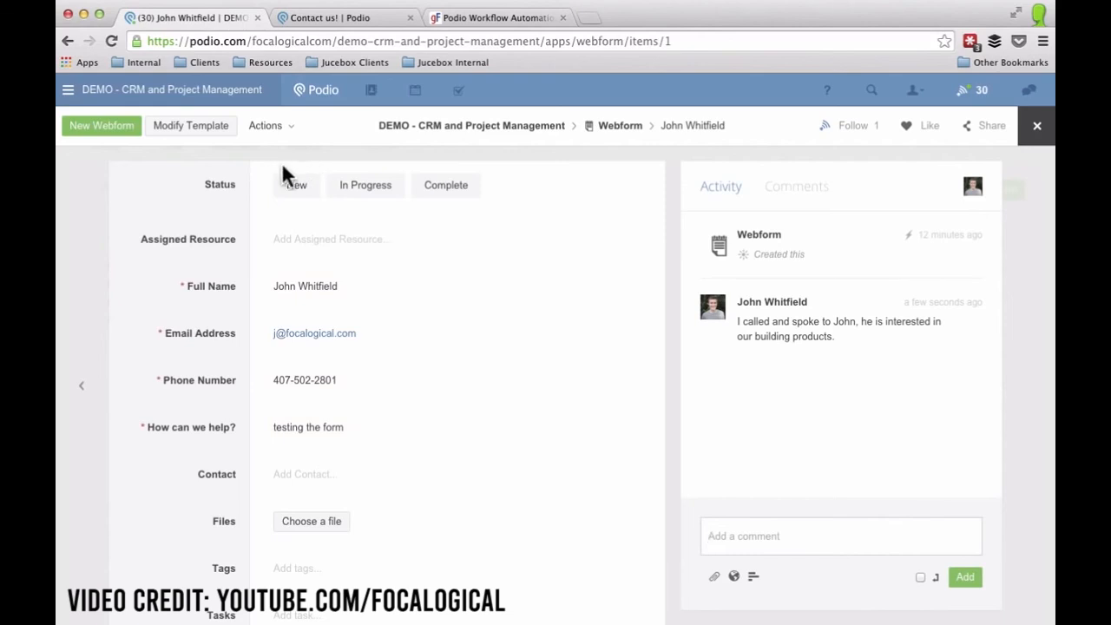
click(457, 186)
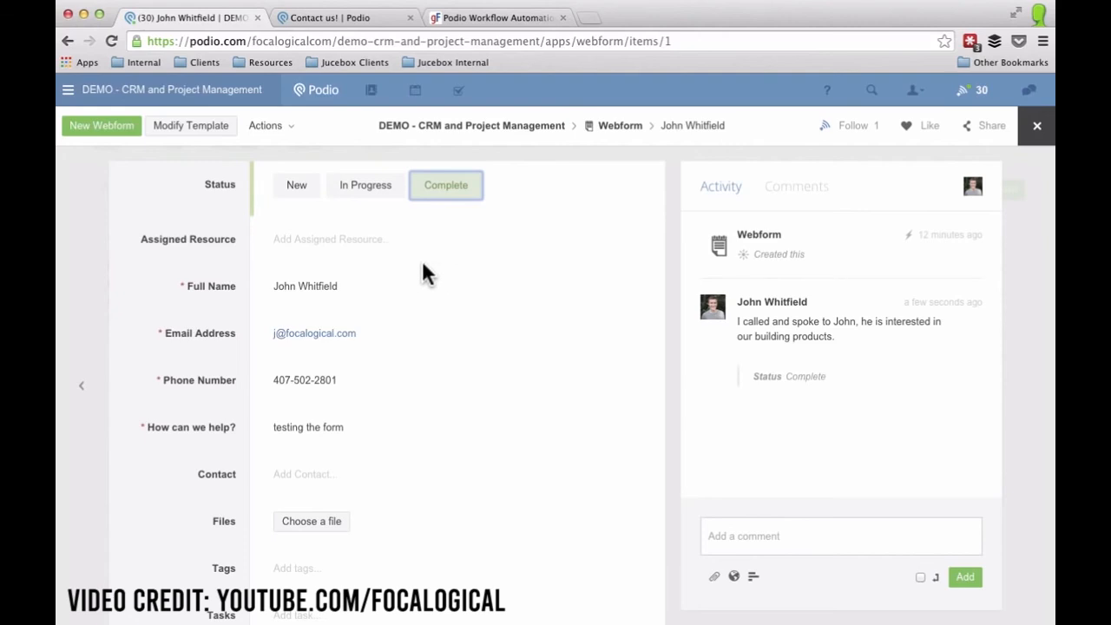
click(78, 265)
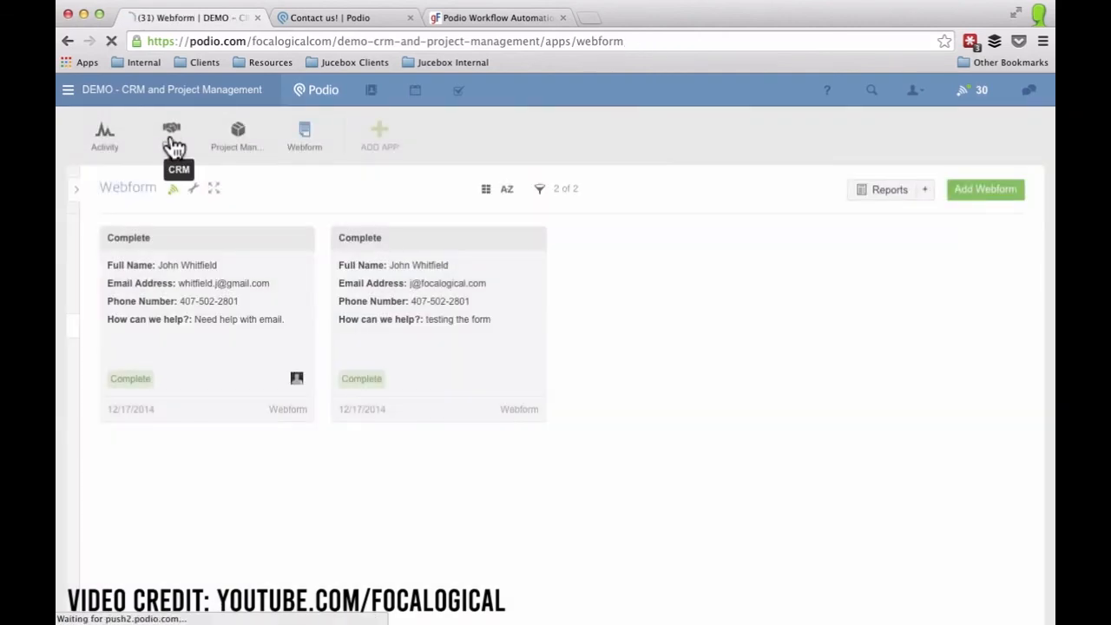
Open the newest Lead in the CRM app and check its Description for the enquiry and call note.
click(173, 139)
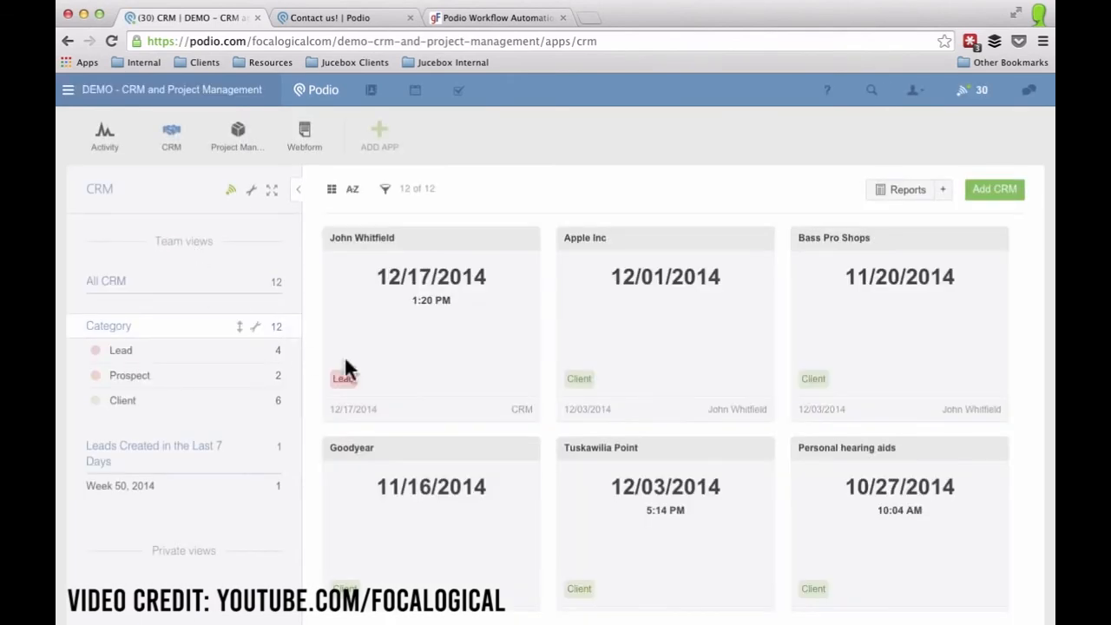
click(408, 323)
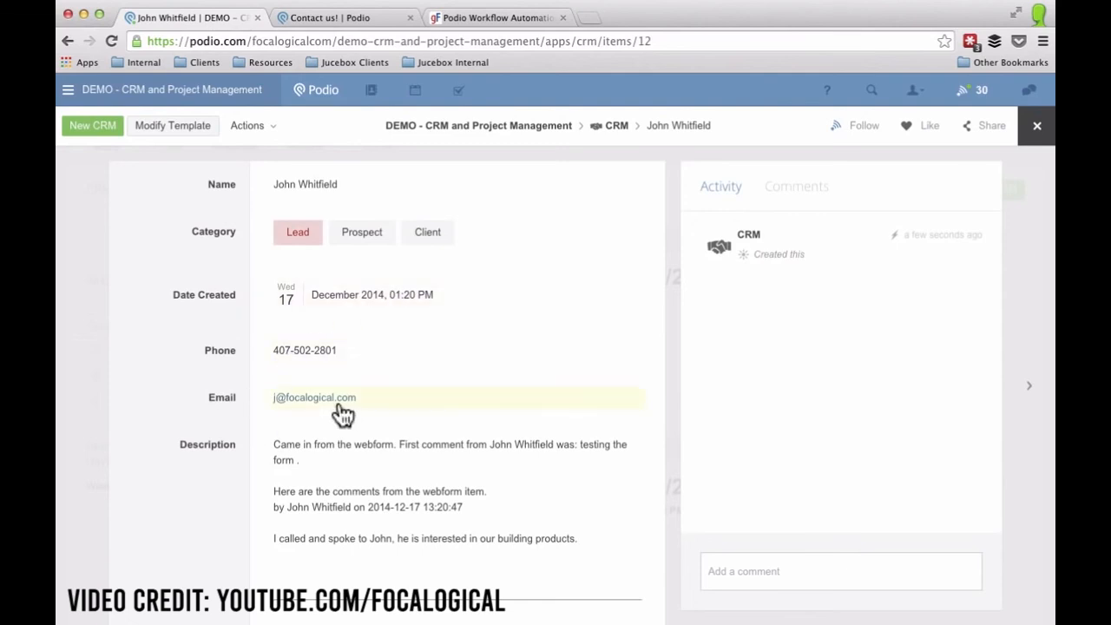
scroll(235, 408, down, 2)
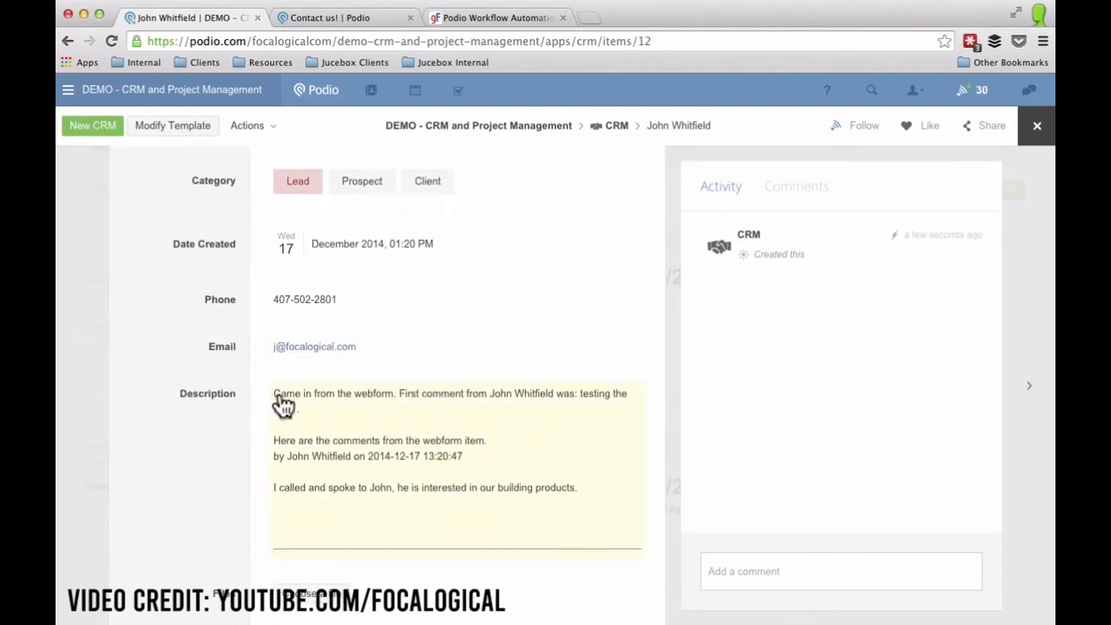